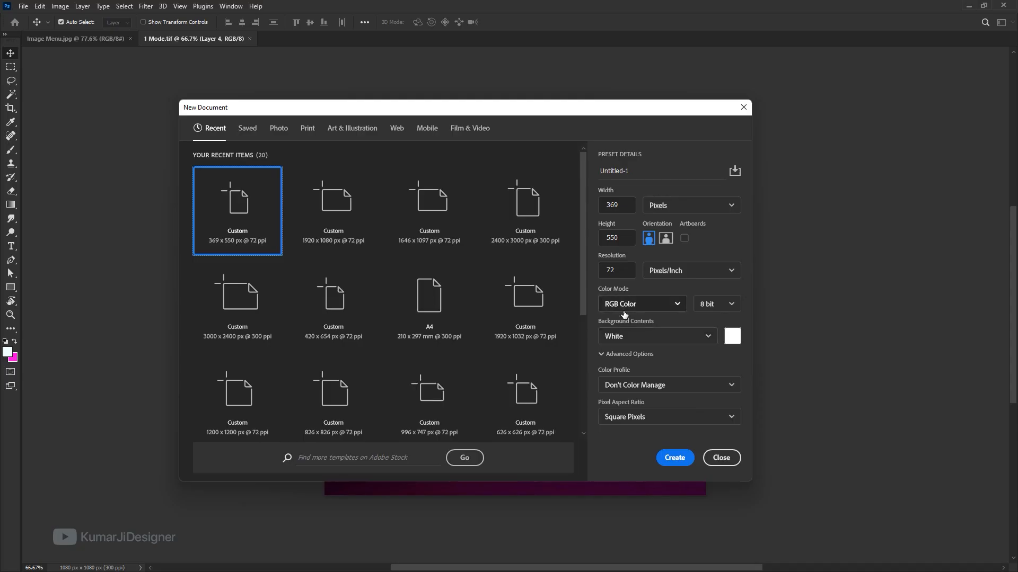
- Create a 369 x 550 pixel document in Grayscale mode and place the 10 Selective portrait in it
{"action": "left_click", "coordinate": [624, 310]}
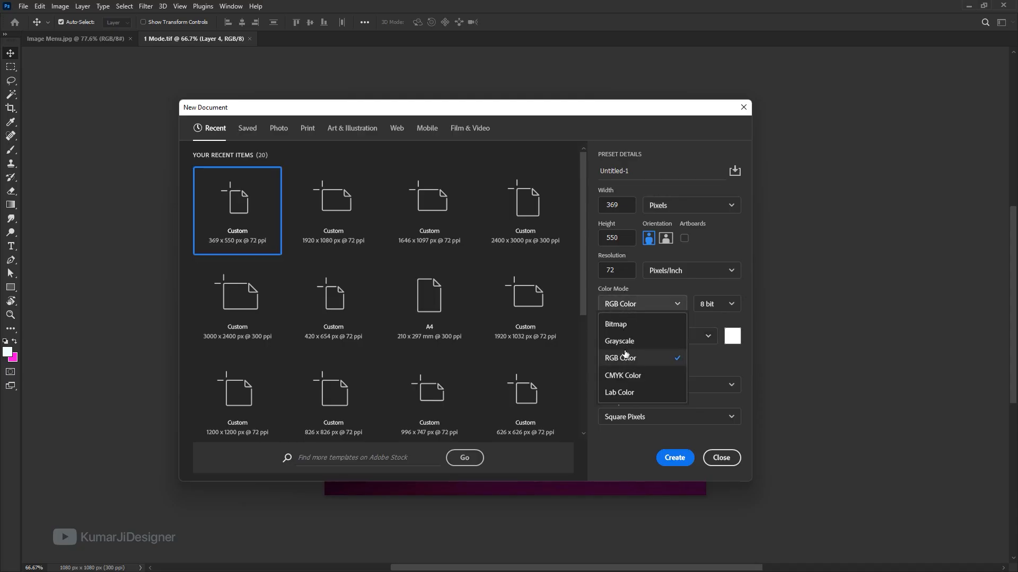
{"action": "left_click", "coordinate": [632, 345]}
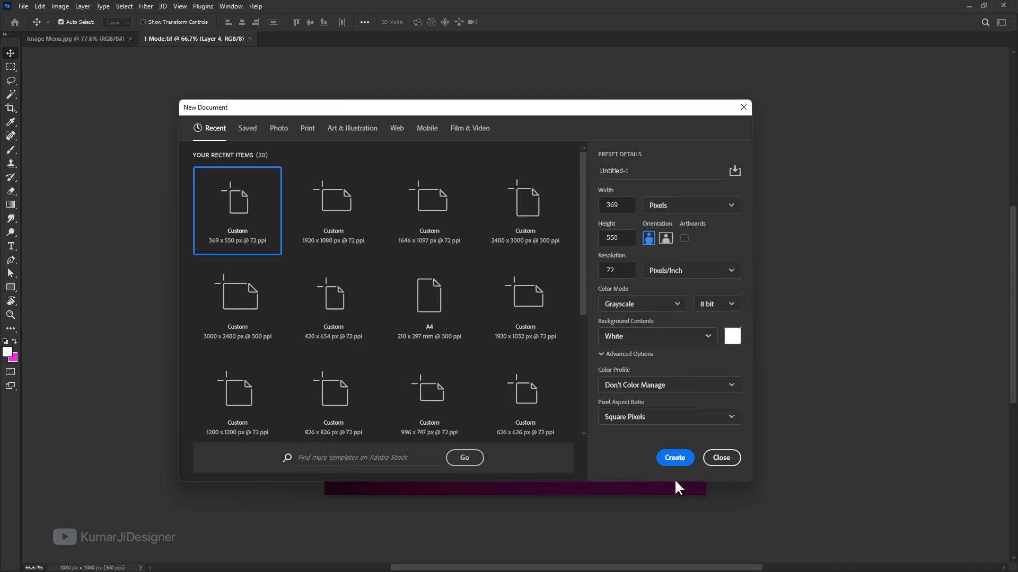
{"action": "left_click", "coordinate": [674, 458]}
{"action": "left_click_drag", "start_coordinate": [279, 419], "coordinate": [485, 201]}
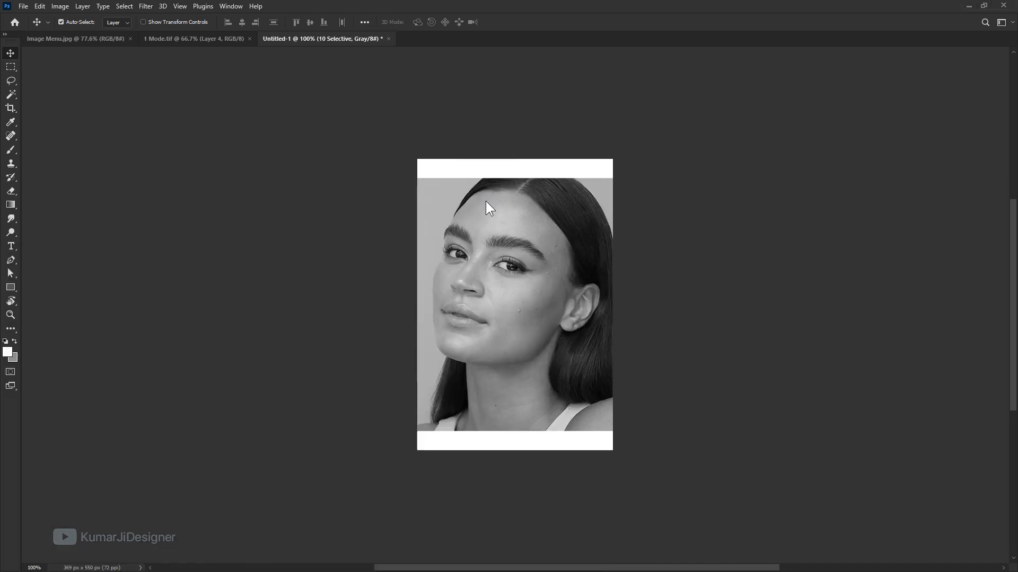
- Close the grayscale portrait document and dismiss the new document setup
{"action": "left_click", "coordinate": [389, 39]}
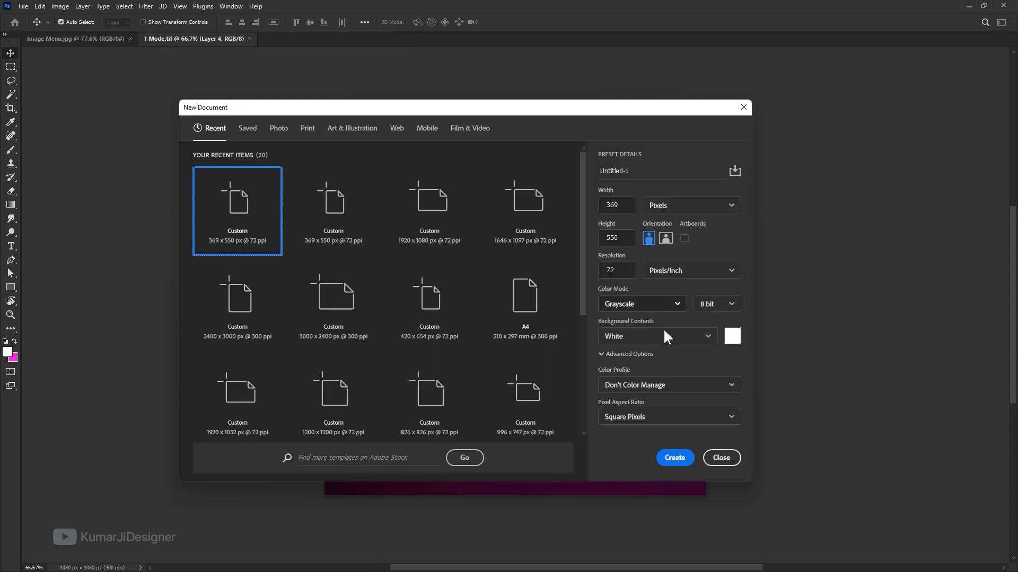
{"action": "left_click", "coordinate": [722, 459]}
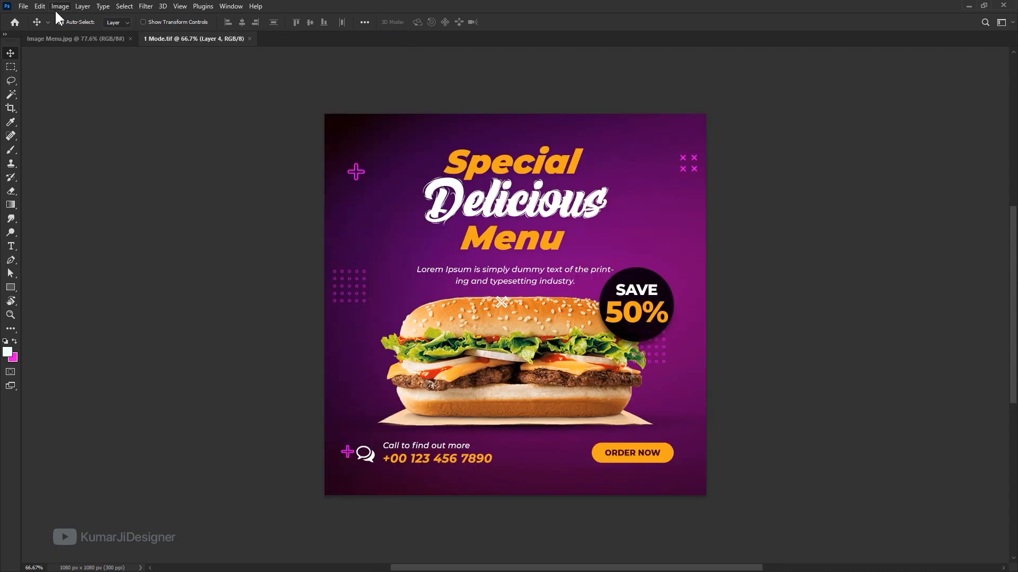
- Open 2 Indexed Color.png as a separate document docked alongside the other open files
{"action": "left_click", "coordinate": [60, 6]}
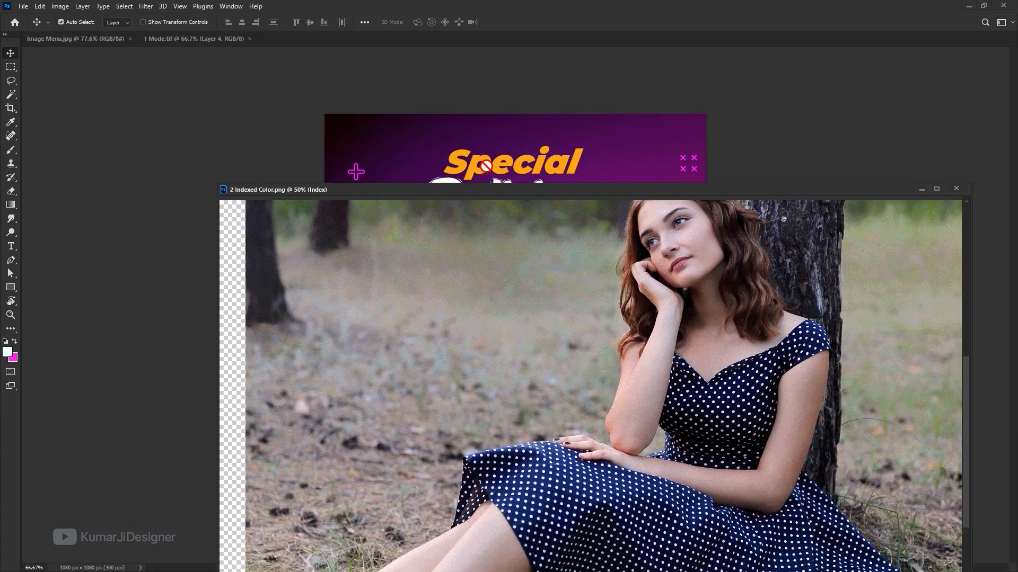
{"action": "left_click_drag", "start_coordinate": [486, 166], "coordinate": [486, 140]}
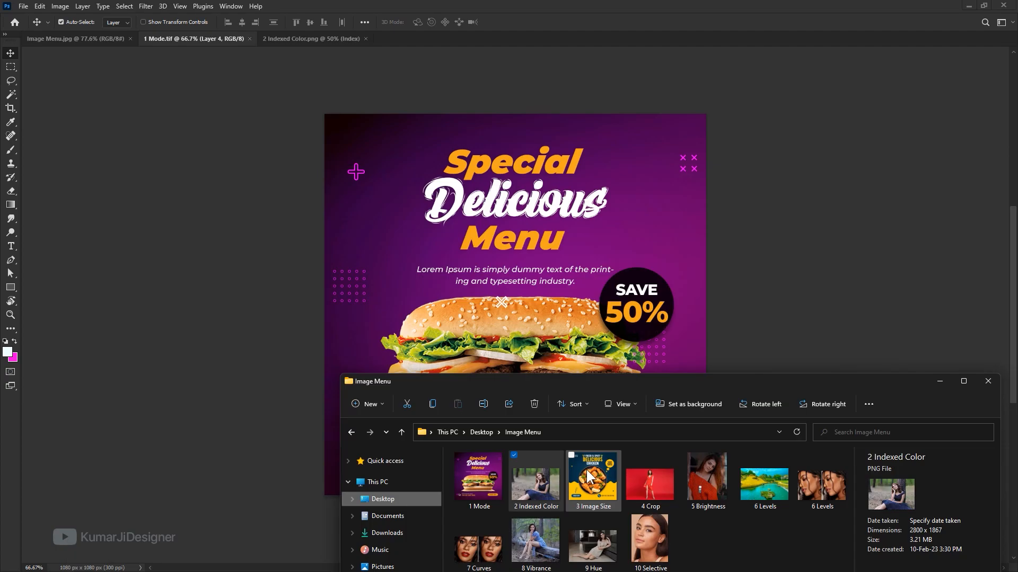
- Place the 2 Indexed Color photo into the 1 Mode.tif poster at the top of the layer stack and delete it
{"action": "left_click", "coordinate": [532, 217]}
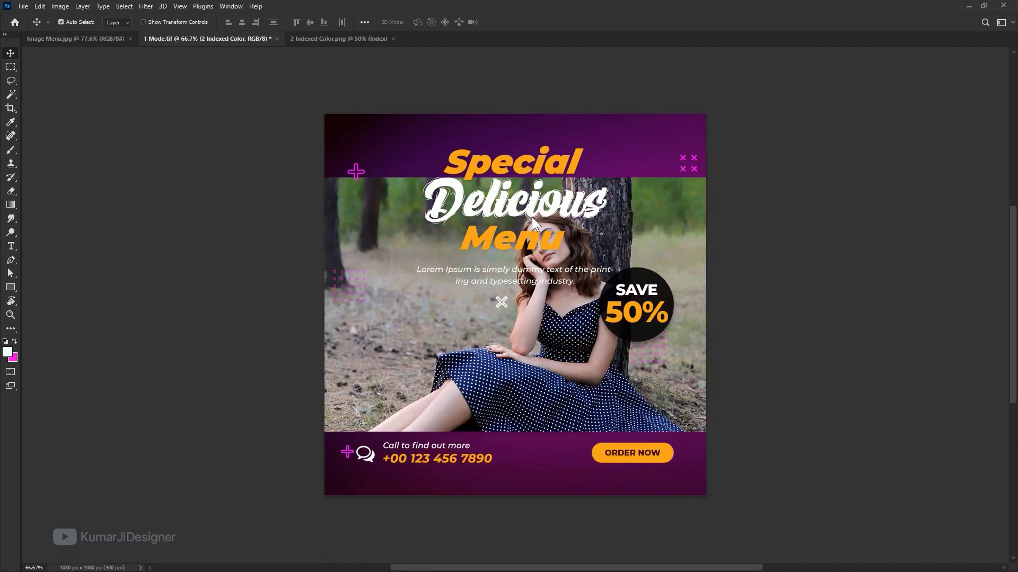
{"action": "key", "text": "ctrl+shift+]"}
{"action": "left_click_drag", "start_coordinate": [479, 367], "coordinate": [490, 370]}
{"action": "key", "text": "Delete"}
- Try to move the image inside the 2 Indexed Color.png document
{"action": "left_click", "coordinate": [340, 39]}
{"action": "left_click_drag", "start_coordinate": [543, 183], "coordinate": [493, 220]}
{"action": "key", "text": "ctrl+z"}
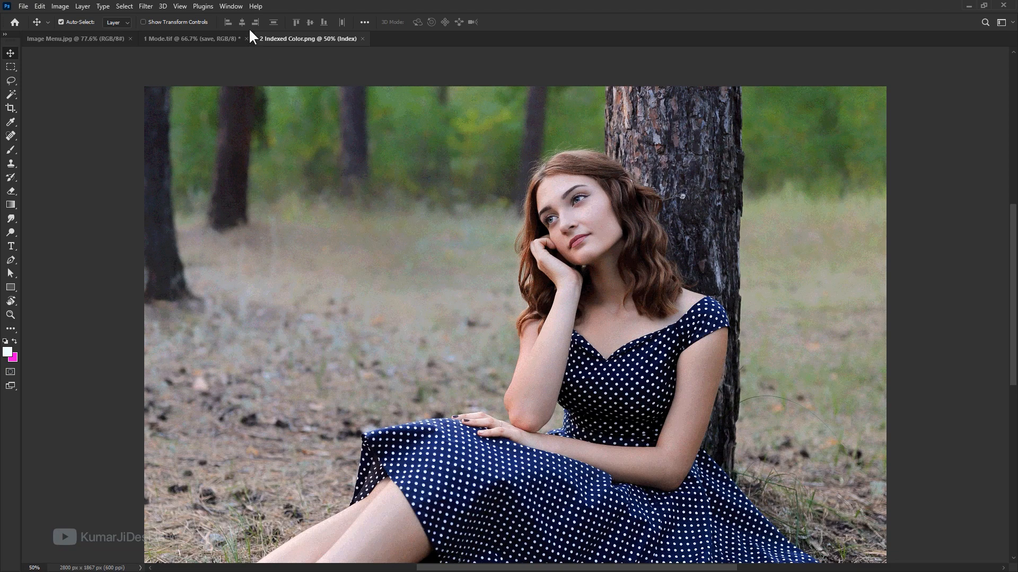
- Show the list of layers for the 2 Indexed Color.png document
{"action": "left_click", "coordinate": [231, 5]}
{"action": "left_click", "coordinate": [249, 240]}
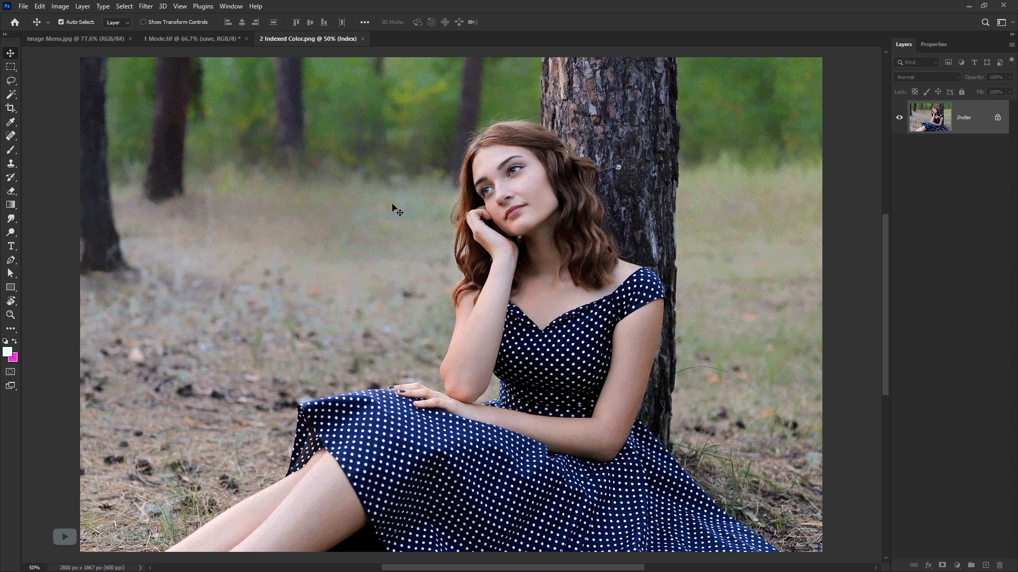
- Examine the available color modes for 2 Indexed Color.png and for the 1 Mode.tif poster
{"action": "left_click_drag", "start_coordinate": [312, 39], "coordinate": [192, 116]}
{"action": "left_click", "coordinate": [62, 7]}
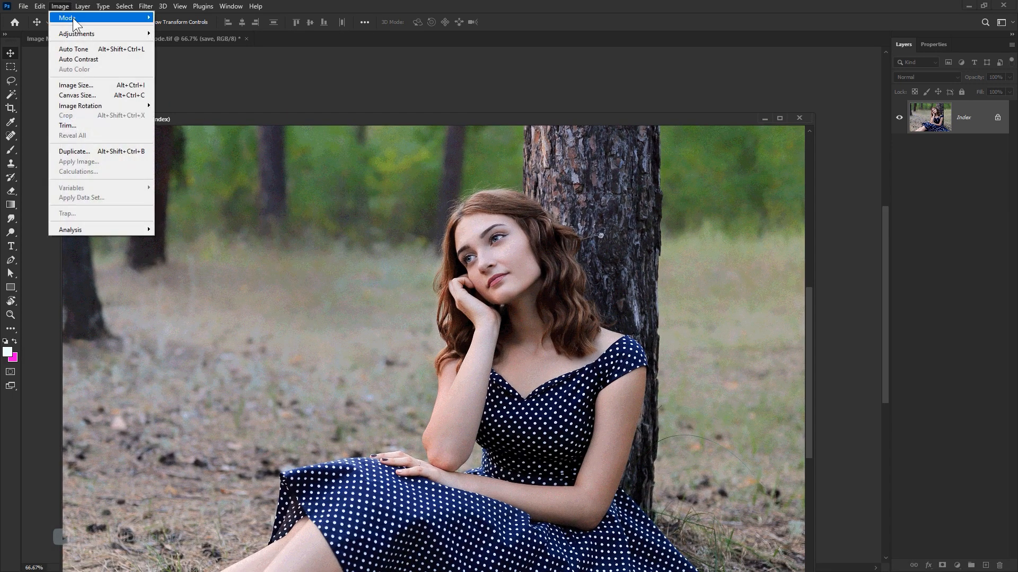
{"action": "mouse_move", "coordinate": [72, 18]}
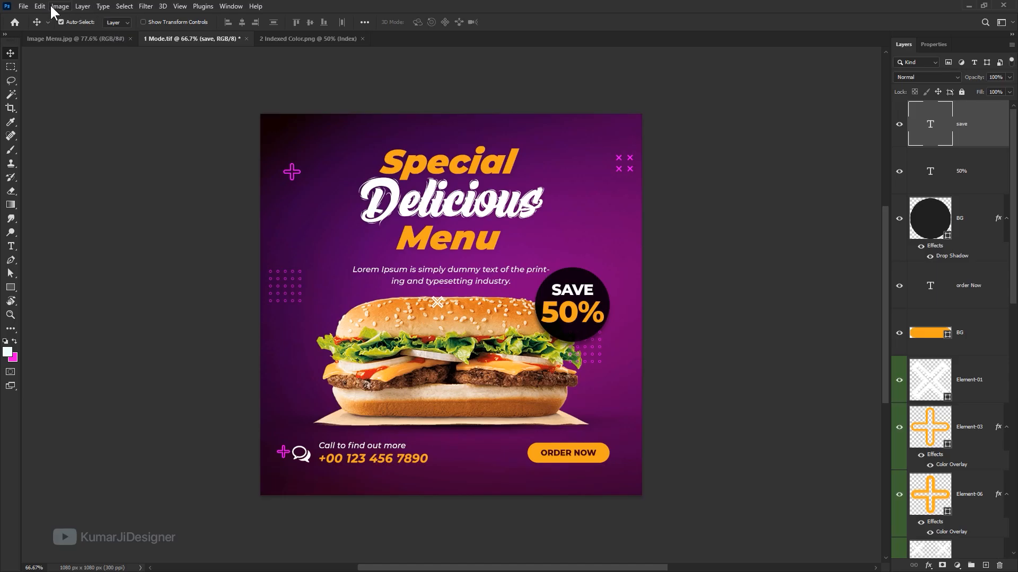
{"action": "left_click", "coordinate": [60, 6]}
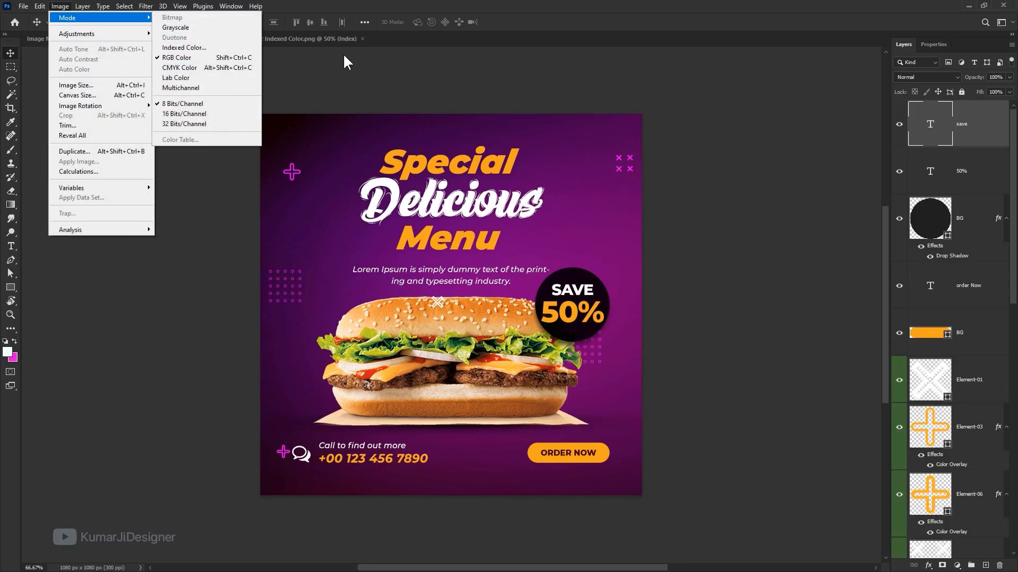
- Float 2 Indexed Color.png in its own window and convert it to RGB Color mode
{"action": "left_click", "coordinate": [337, 38]}
{"action": "left_click_drag", "start_coordinate": [338, 39], "coordinate": [164, 92]}
{"action": "left_click", "coordinate": [60, 6]}
{"action": "mouse_move", "coordinate": [85, 20]}
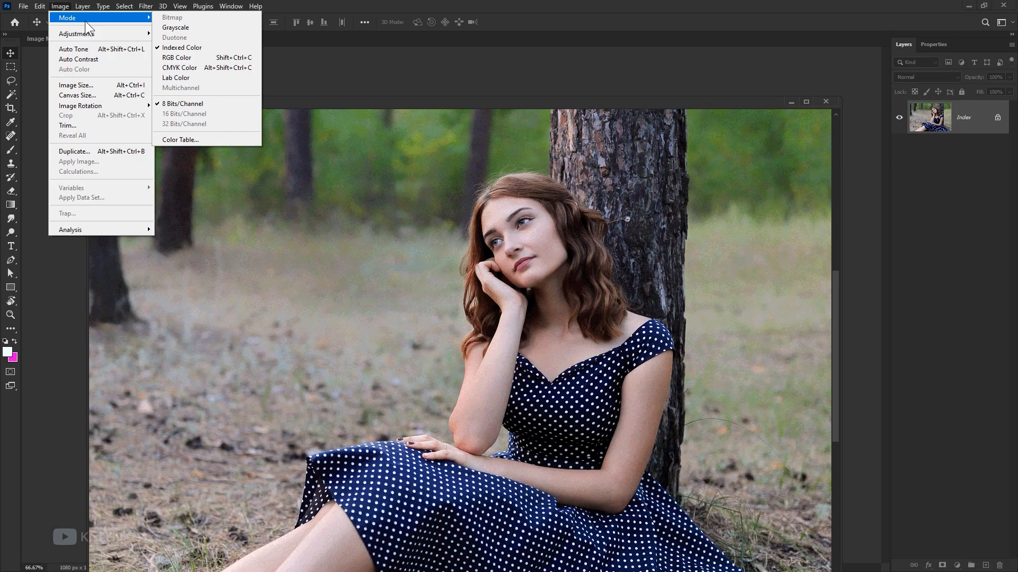
{"action": "left_click", "coordinate": [194, 56]}
- Copy the RGB photo from the floating 2 Indexed Color.png window into the 1 Mode.tif poster
{"action": "left_click_drag", "start_coordinate": [241, 103], "coordinate": [248, 337]}
{"action": "left_click_drag", "start_coordinate": [442, 236], "coordinate": [456, 237]}
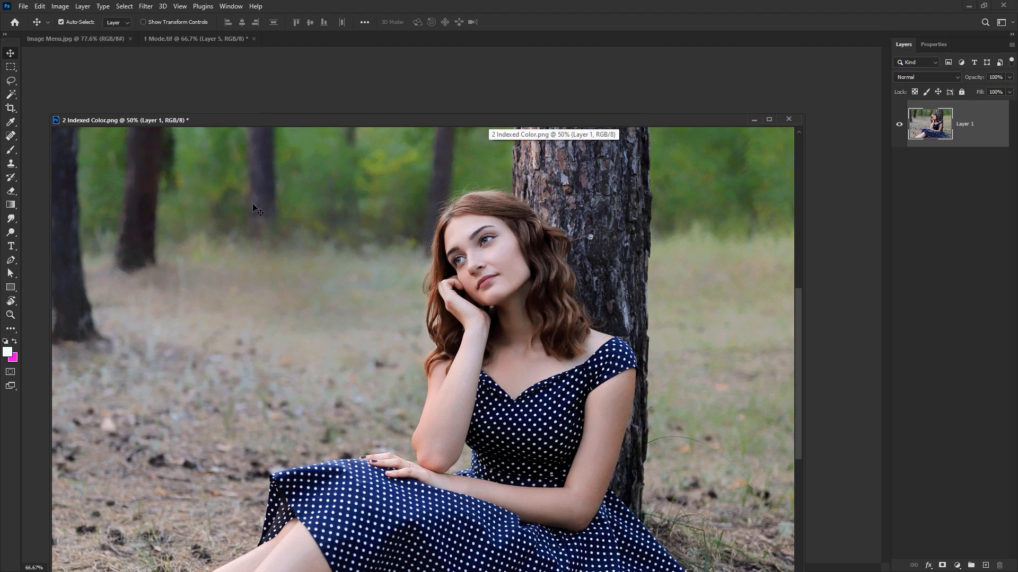
{"action": "left_click_drag", "start_coordinate": [403, 120], "coordinate": [498, 72]}
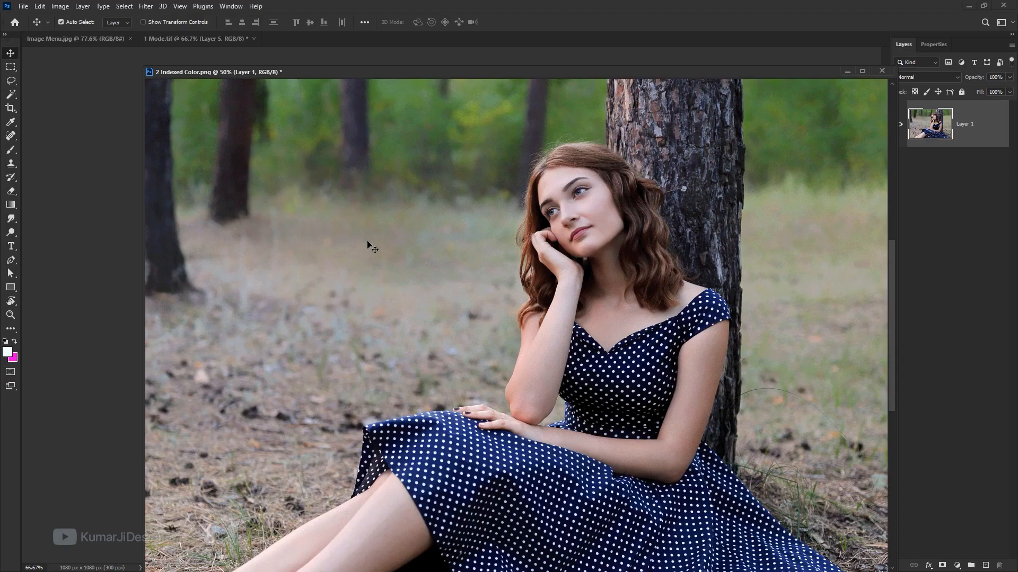
- Undo the RGB Color conversion of 2 Indexed Color.png and redo it
{"action": "key", "text": "ctrl+shift+z"}
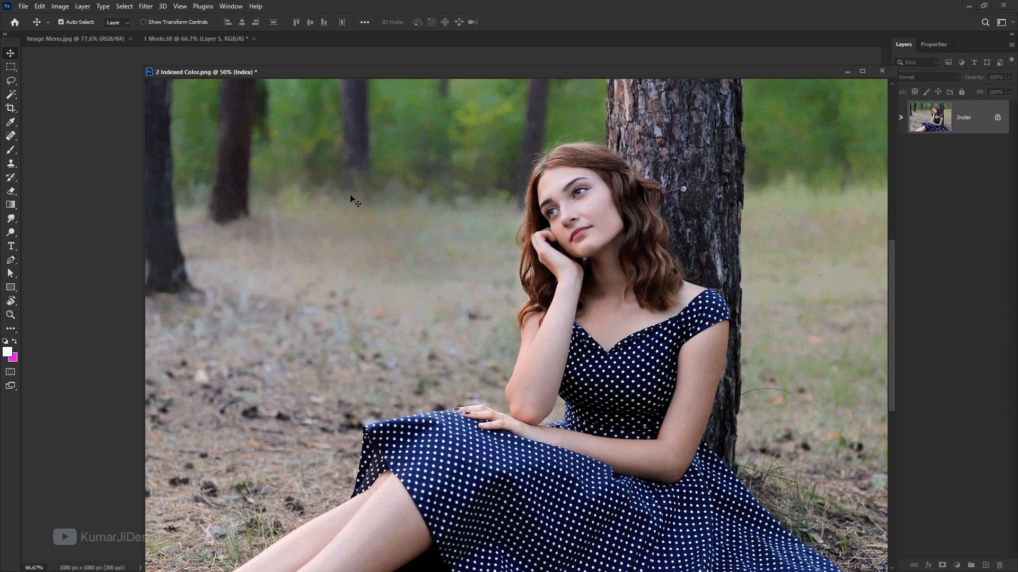
{"action": "key", "text": "ctrl+z"}
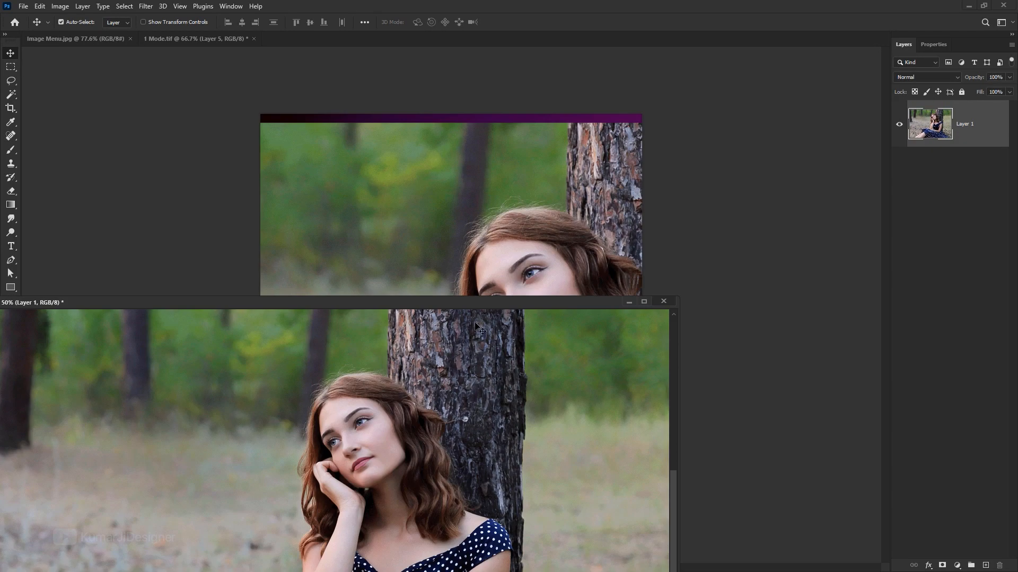
- Check which color mode is active for the floating 2 Indexed Color.png document
{"action": "left_click_drag", "start_coordinate": [437, 301], "coordinate": [522, 156]}
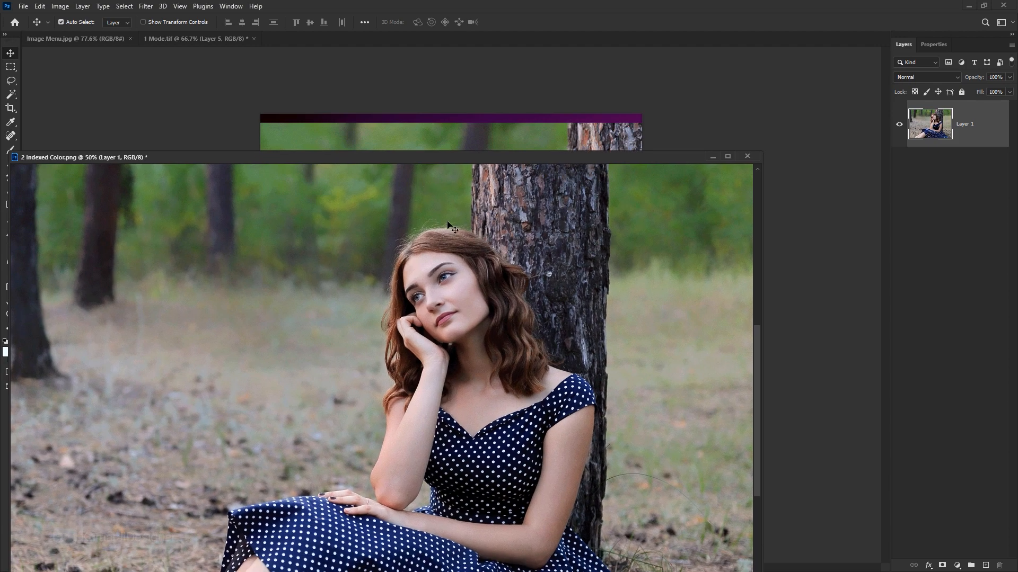
{"action": "left_click", "coordinate": [60, 6]}
{"action": "mouse_move", "coordinate": [66, 18]}
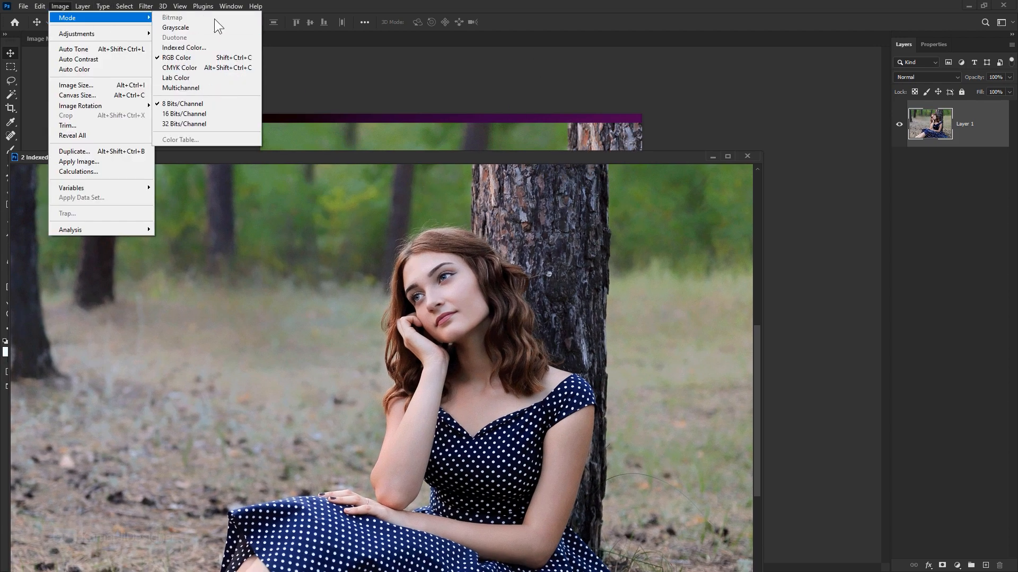
{"action": "left_click", "coordinate": [343, 186]}
{"action": "left_click_drag", "start_coordinate": [424, 158], "coordinate": [538, 177]}
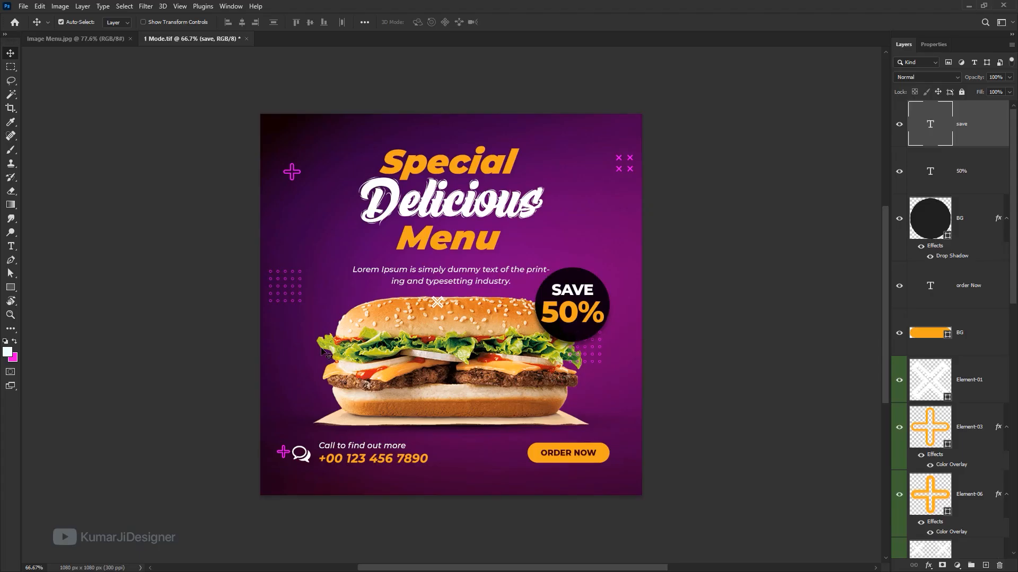
- Convert the 1 Mode.tif burger poster to CMYK Color mode without flattening its layers
{"action": "left_click", "coordinate": [60, 6]}
{"action": "mouse_move", "coordinate": [82, 18]}
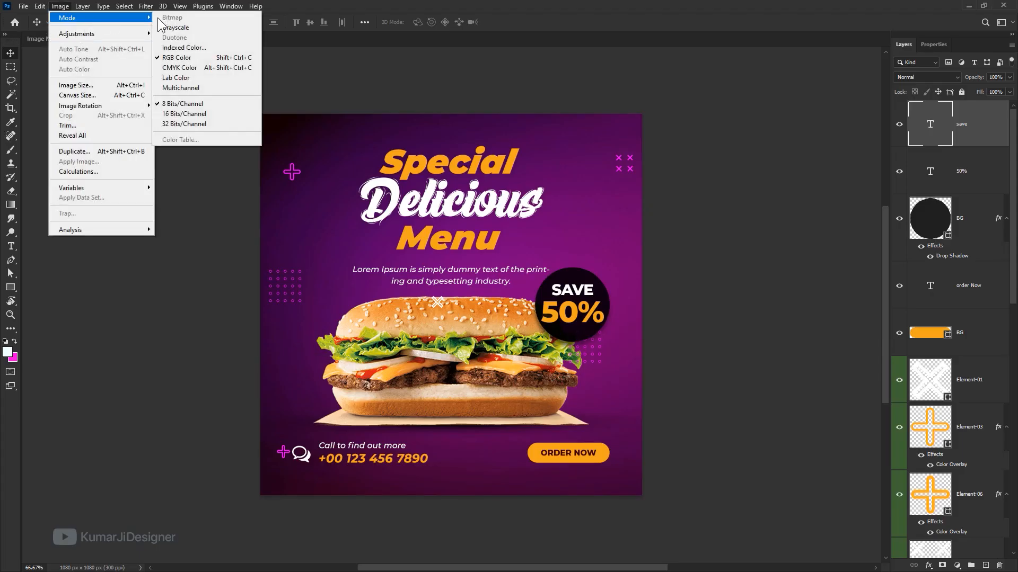
{"action": "left_click", "coordinate": [187, 72]}
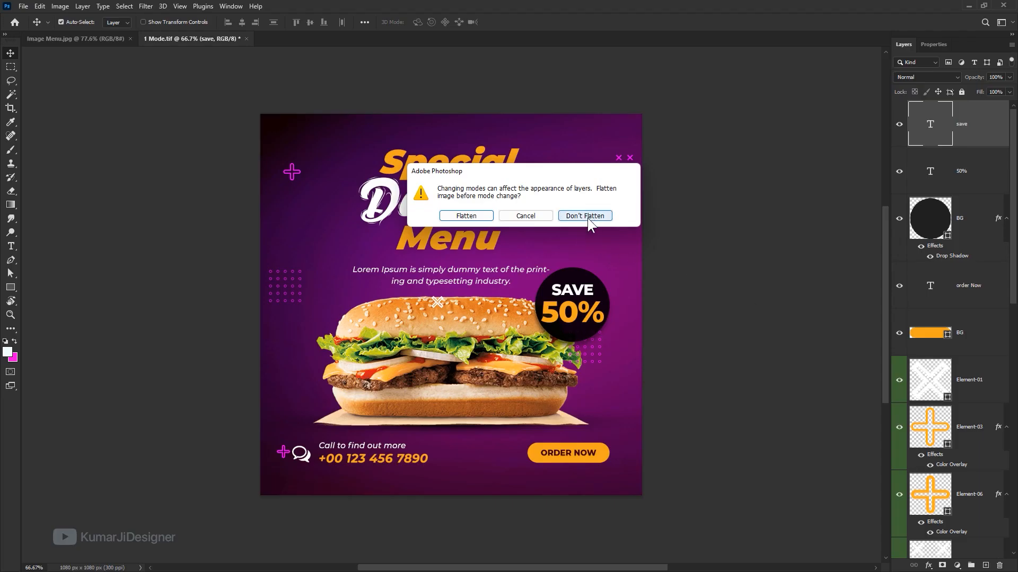
{"action": "left_click", "coordinate": [586, 216]}
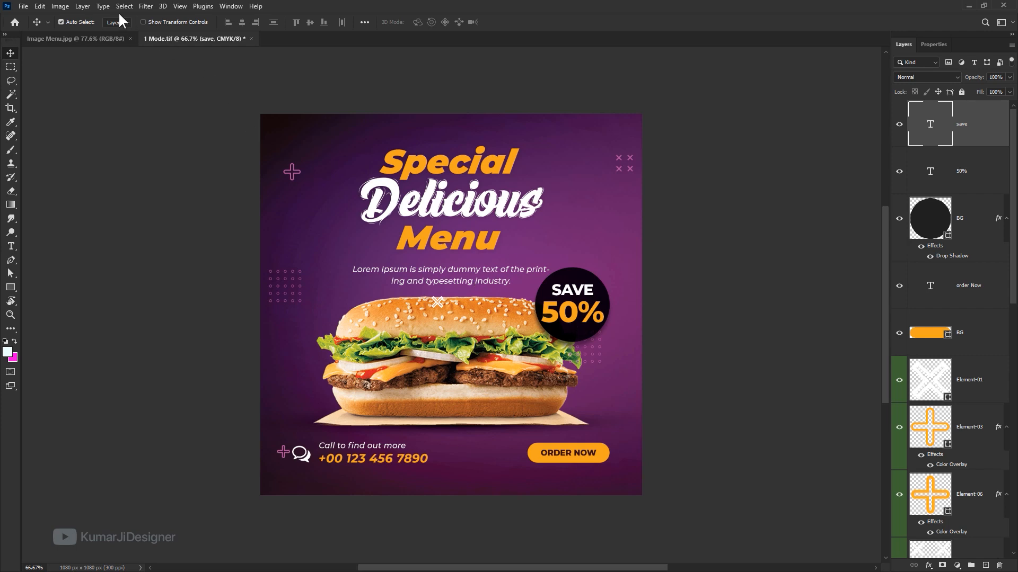
- Check which color mode is active for the 1 Mode.tif burger poster
{"action": "left_click", "coordinate": [60, 7]}
{"action": "mouse_move", "coordinate": [74, 17]}
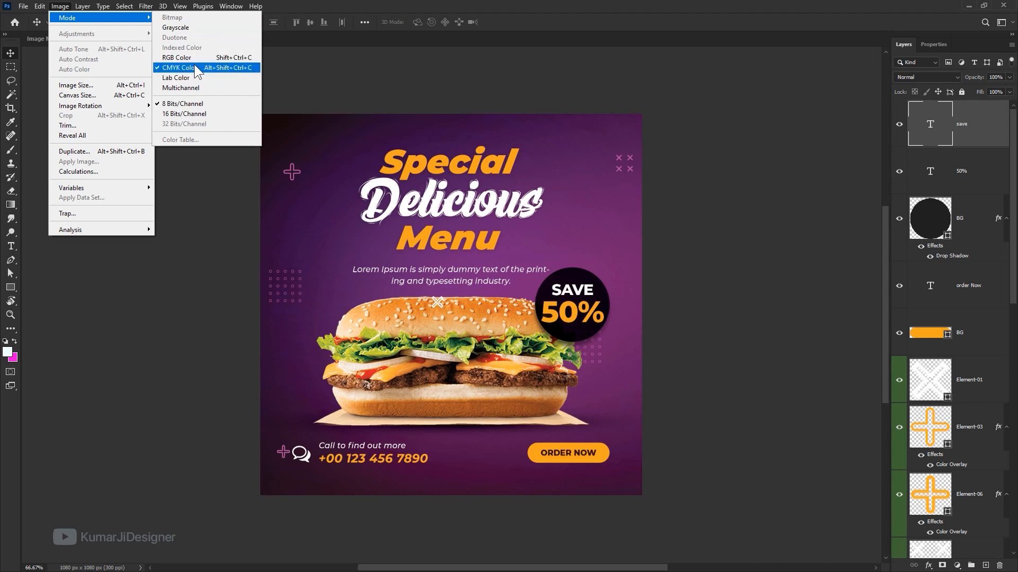
{"action": "key", "text": "Escape"}
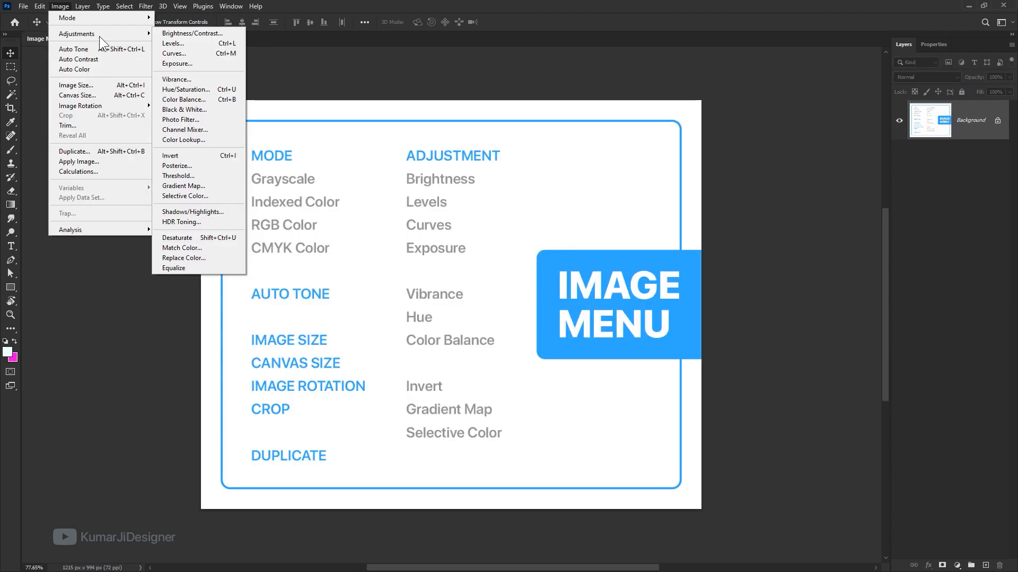
- Compare the available adjustment layer types with the direct image adjustments for Image Menu.jpg
{"action": "left_click", "coordinate": [289, 30]}
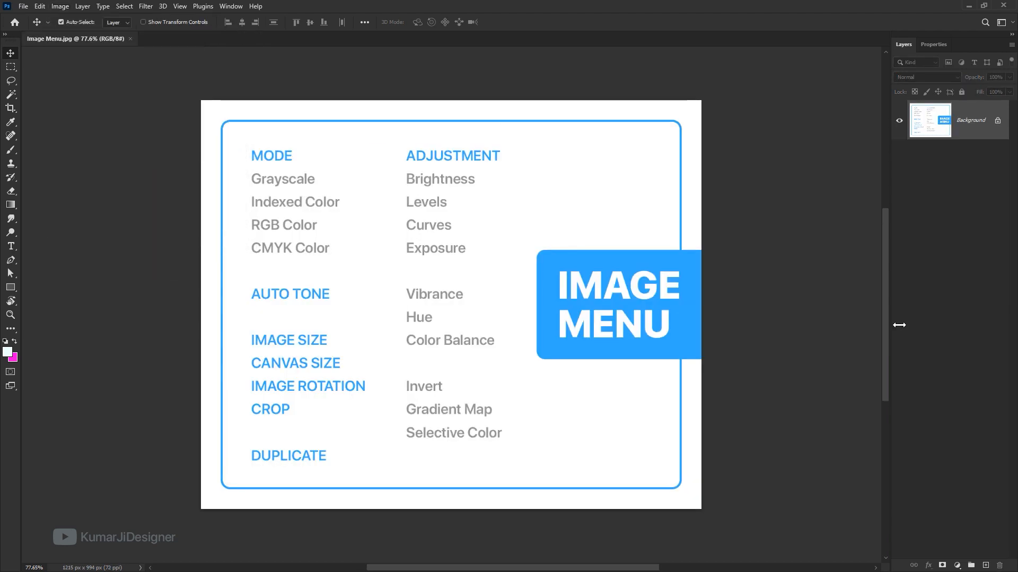
{"action": "left_click", "coordinate": [957, 566]}
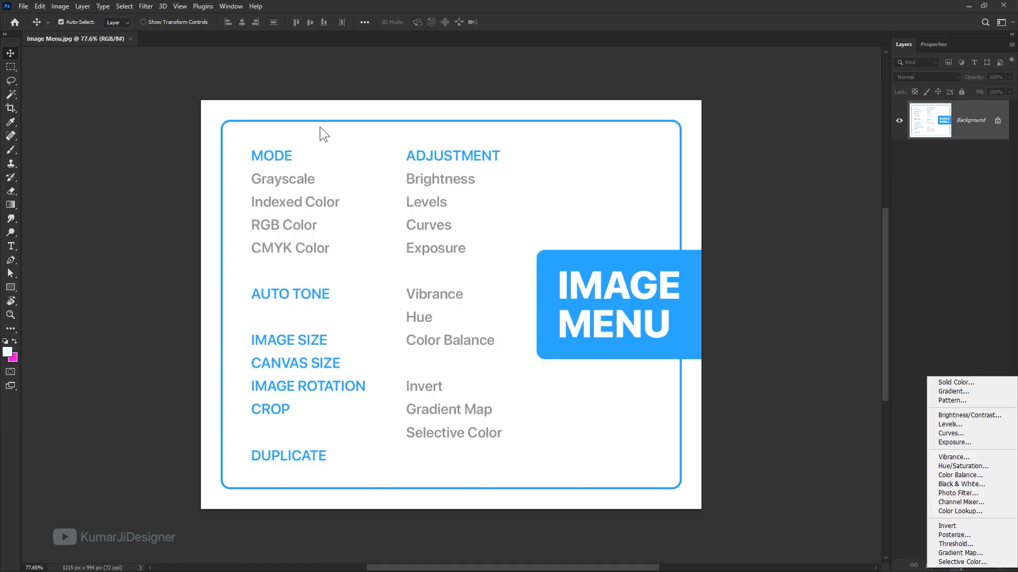
{"action": "left_click", "coordinate": [67, 8]}
{"action": "left_click", "coordinate": [64, 3]}
{"action": "mouse_move", "coordinate": [75, 32]}
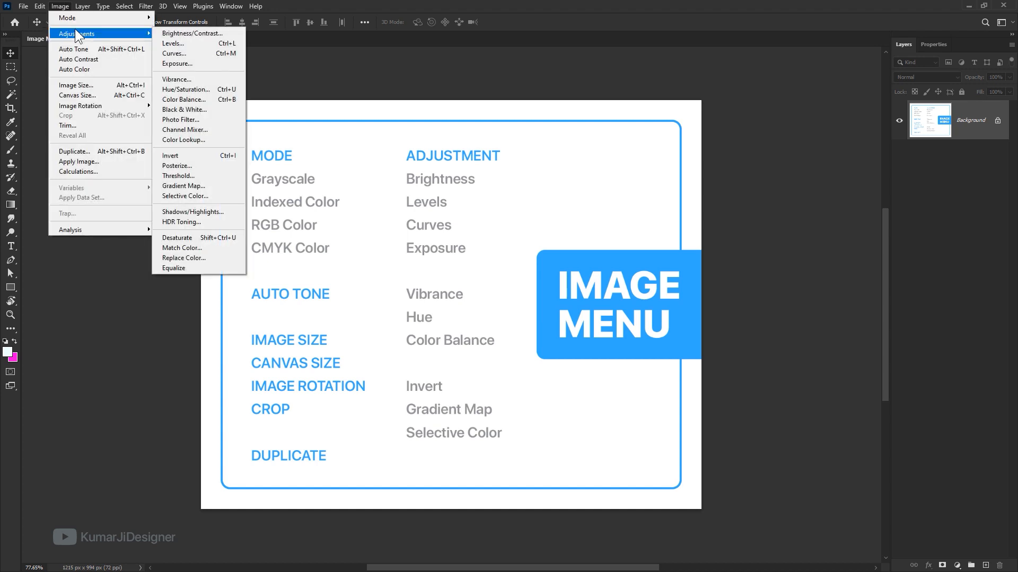
{"action": "left_click", "coordinate": [122, 411]}
- Open the 5 Brightness photo from the Image Menu folder as a separate document
{"action": "key", "text": "alt+Tab"}
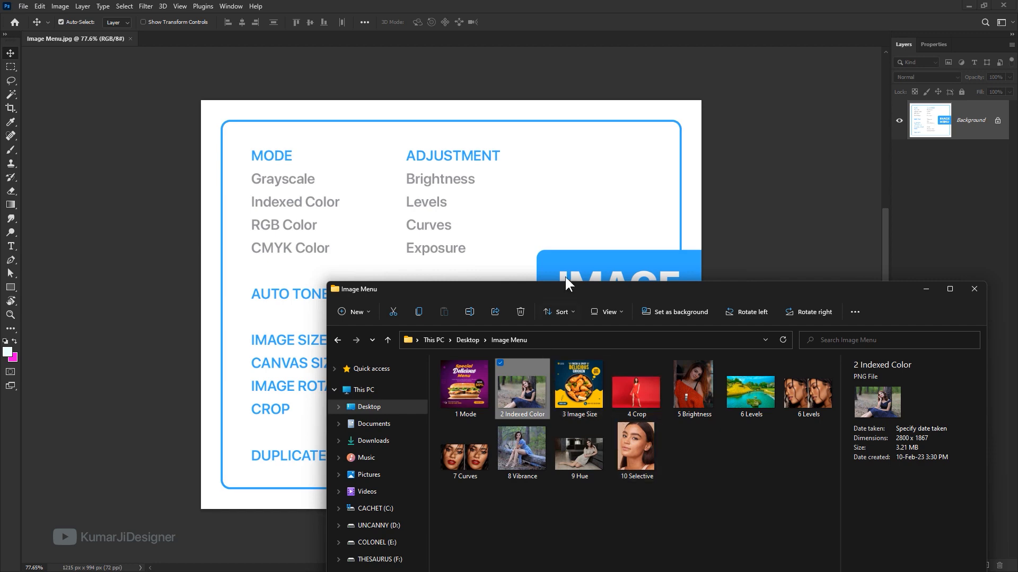
{"action": "left_click_drag", "start_coordinate": [565, 276], "coordinate": [572, 318]}
{"action": "left_click_drag", "start_coordinate": [687, 425], "coordinate": [593, 12]}
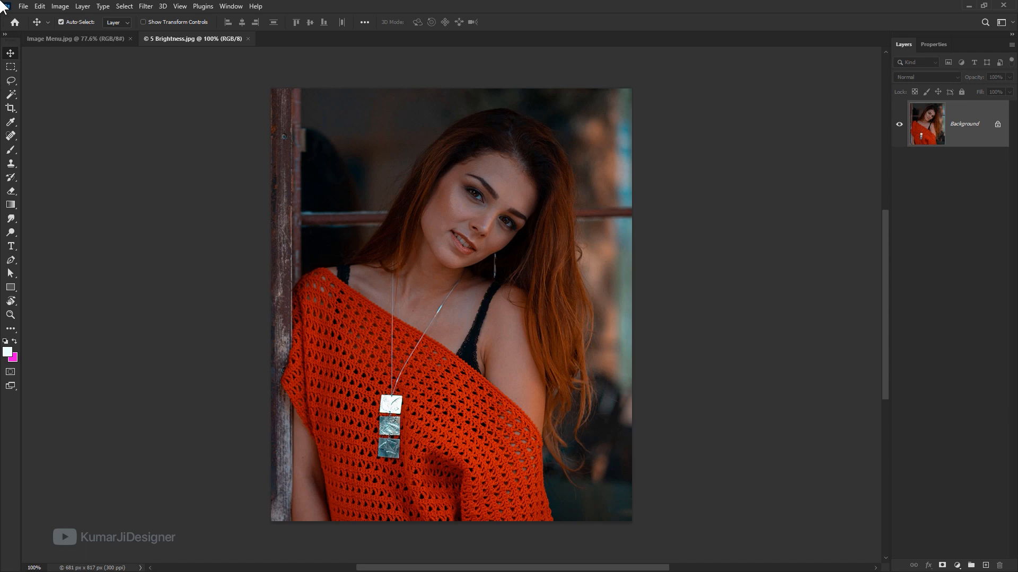
- Start a direct Brightness/Contrast adjustment on the 5 Brightness photo and set the brightness to 40
{"action": "left_click", "coordinate": [59, 5]}
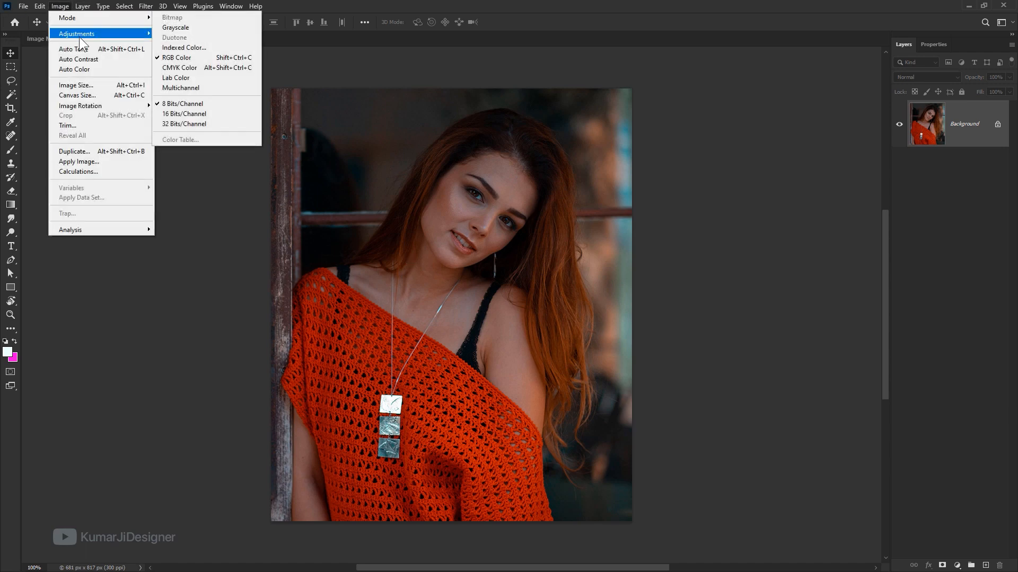
{"action": "mouse_move", "coordinate": [81, 35]}
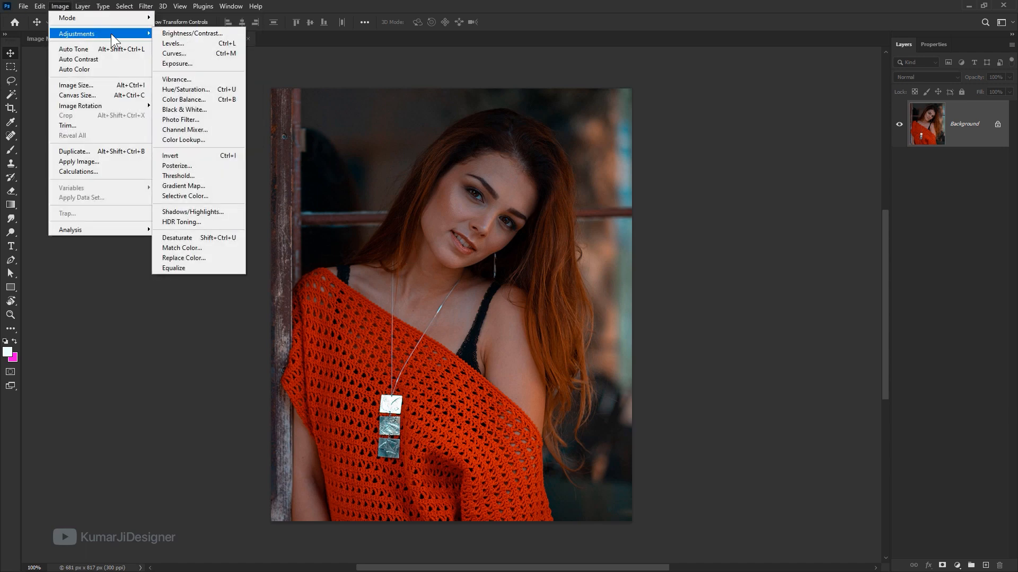
{"action": "left_click", "coordinate": [207, 35]}
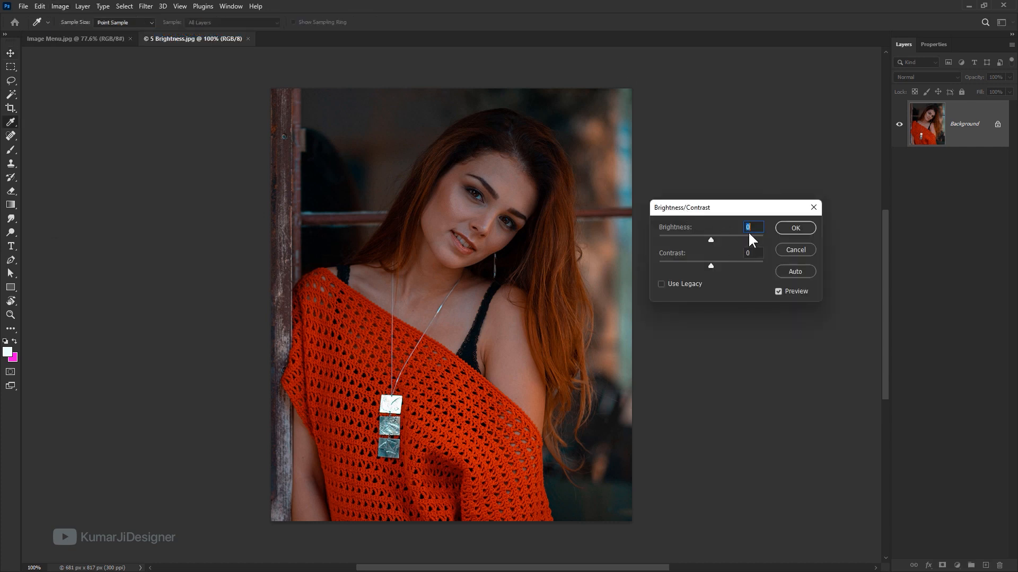
{"action": "type", "text": "40"}
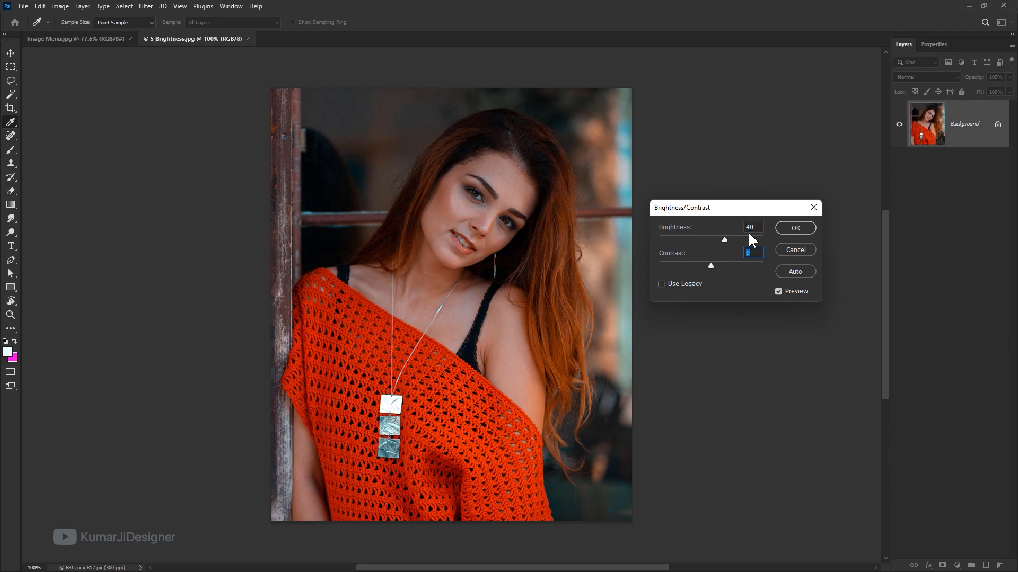
- Try lower and higher contrast values on the portrait, going down to -50 and settling at -29
{"action": "key", "text": "shift+Down"}
{"action": "key", "text": "shift+Down"}
{"action": "key", "text": "shift+Down"}
{"action": "key", "text": "shift+Up"}
{"action": "key", "text": "shift+Up"}
{"action": "key", "text": "shift+Up"}
{"action": "key", "text": "shift+Up"}
{"action": "key", "text": "shift+Up"}
{"action": "key", "text": "shift+Down"}
{"action": "key", "text": "shift+Down"}
{"action": "key", "text": "shift+Down"}
{"action": "key", "text": "shift+Down"}
{"action": "key", "text": "shift+Down"}
{"action": "key", "text": "shift+Down"}
{"action": "key", "text": "shift+Down"}
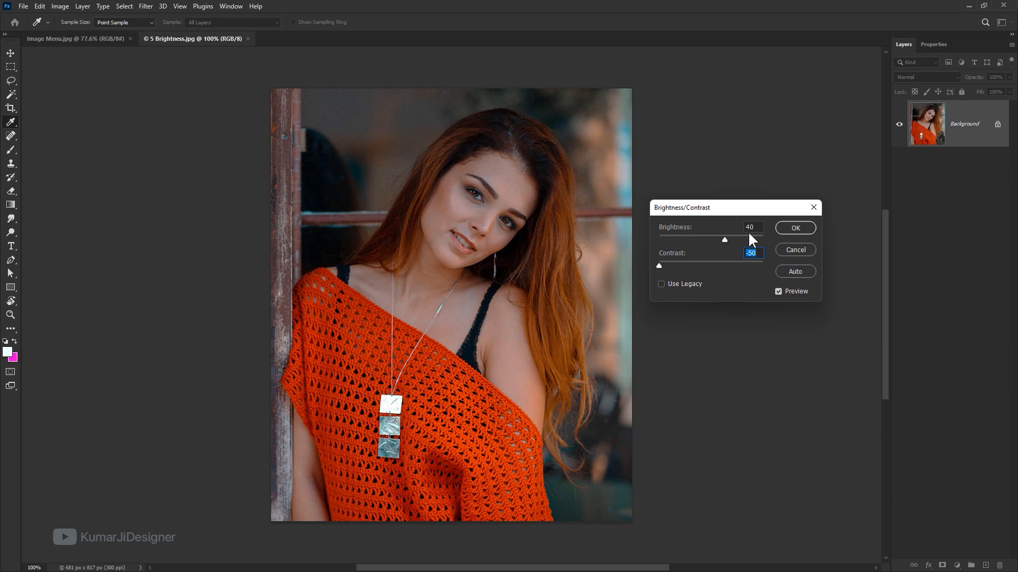
{"action": "key", "text": "shift+Up"}
{"action": "key", "text": "shift+Up"}
{"action": "key", "text": "shift+Up"}
{"action": "key", "text": "shift+Up"}
{"action": "key", "text": "shift+Up"}
{"action": "key", "text": "shift+Down"}
{"action": "key", "text": "shift+Down"}
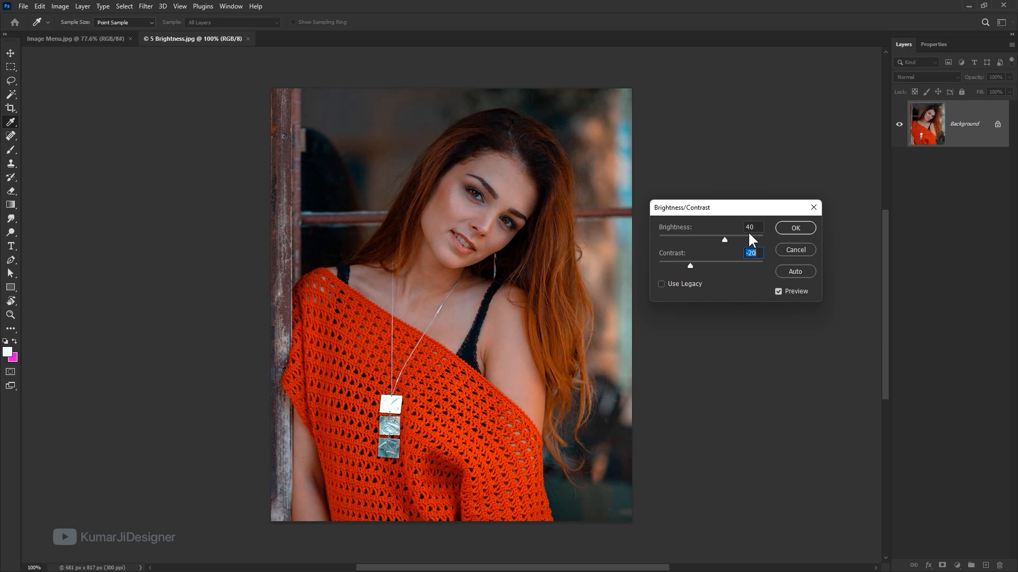
{"action": "key", "text": "shift+Down"}
{"action": "key", "text": "shift+Down"}
{"action": "key", "text": "shift+Down"}
{"action": "key", "text": "shift+Up"}
{"action": "key", "text": "shift+Up"}
{"action": "key", "text": "shift+Up"}
{"action": "key", "text": "shift+Up"}
{"action": "key", "text": "shift+Up"}
{"action": "key", "text": "shift+Down"}
{"action": "key", "text": "shift+Up"}
{"action": "key", "text": "shift+Up"}
{"action": "key", "text": "shift+Down"}
{"action": "key", "text": "shift+Down"}
{"action": "key", "text": "shift+Up"}
{"action": "key", "text": "shift+Up"}
{"action": "key", "text": "shift+Down"}
{"action": "key", "text": "shift+Down"}
{"action": "key", "text": "shift+Up"}
{"action": "key", "text": "shift+Up"}
{"action": "key", "text": "shift+Up"}
{"action": "key", "text": "shift+Down"}
{"action": "key", "text": "shift+Down"}
{"action": "key", "text": "shift+Down"}
{"action": "key", "text": "shift+Down"}
{"action": "key", "text": "shift+Down"}
{"action": "key", "text": "shift+Down"}
{"action": "key", "text": "shift+Down"}
- Reset the brightness and contrast values without leaving the Brightness/Contrast adjustment
{"action": "mouse_move", "coordinate": [736, 204]}
{"action": "left_mouse_down"}
{"action": "mouse_move", "coordinate": [735, 163]}
{"action": "mouse_move", "coordinate": [737, 184]}
{"action": "left_mouse_up"}
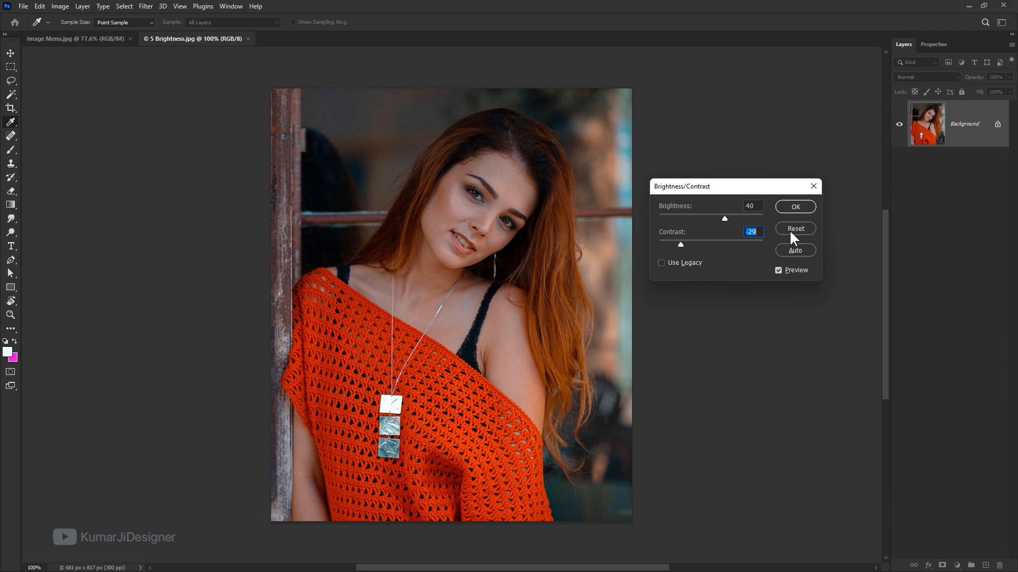
{"action": "key", "text": "alt"}
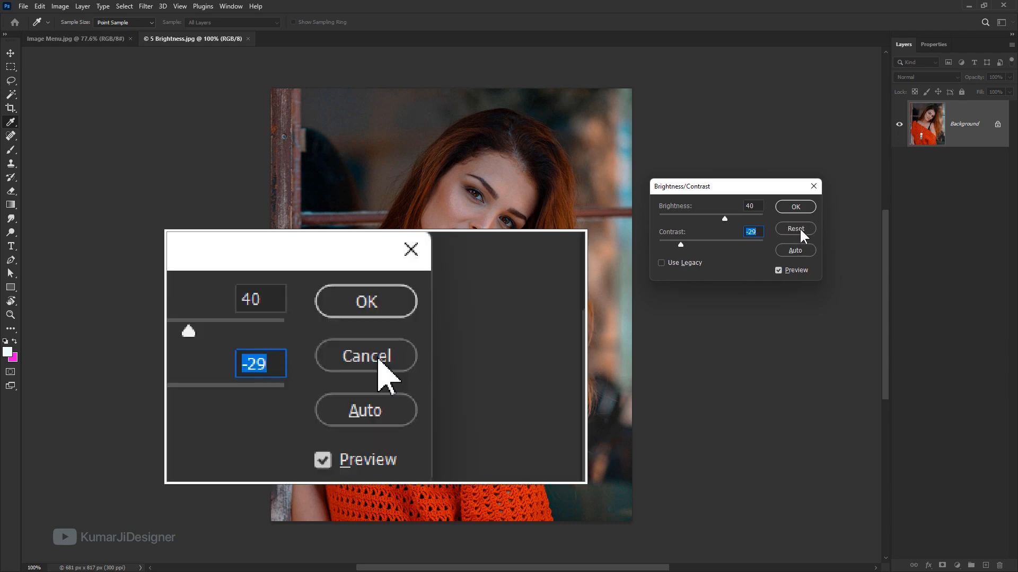
{"action": "left_click", "coordinate": [799, 229], "text": "alt"}
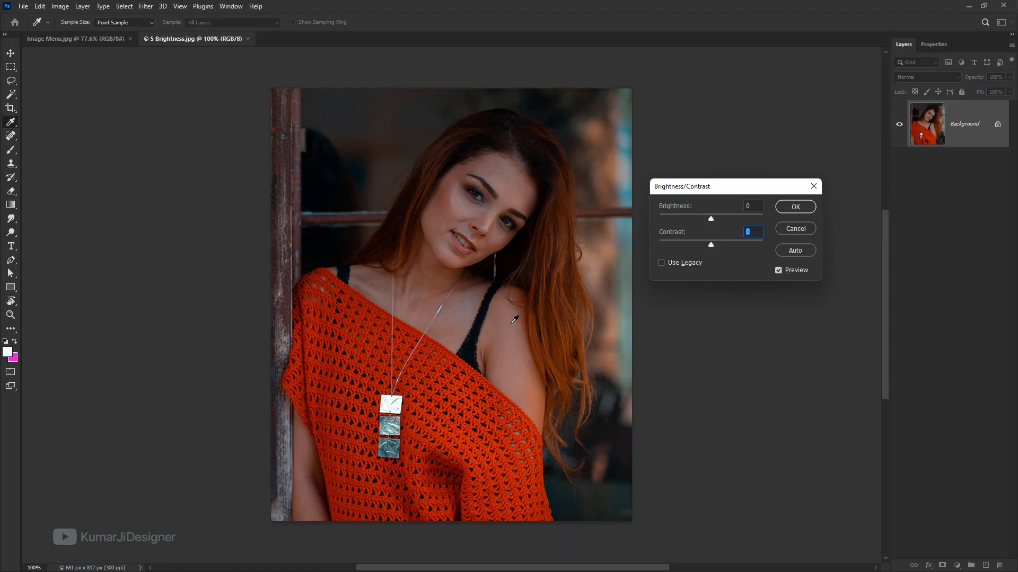
- Try brightness 15 with contrast -15 on the portrait and compare the photo with and without the adjustment
{"action": "left_click_drag", "start_coordinate": [712, 218], "coordinate": [695, 243]}
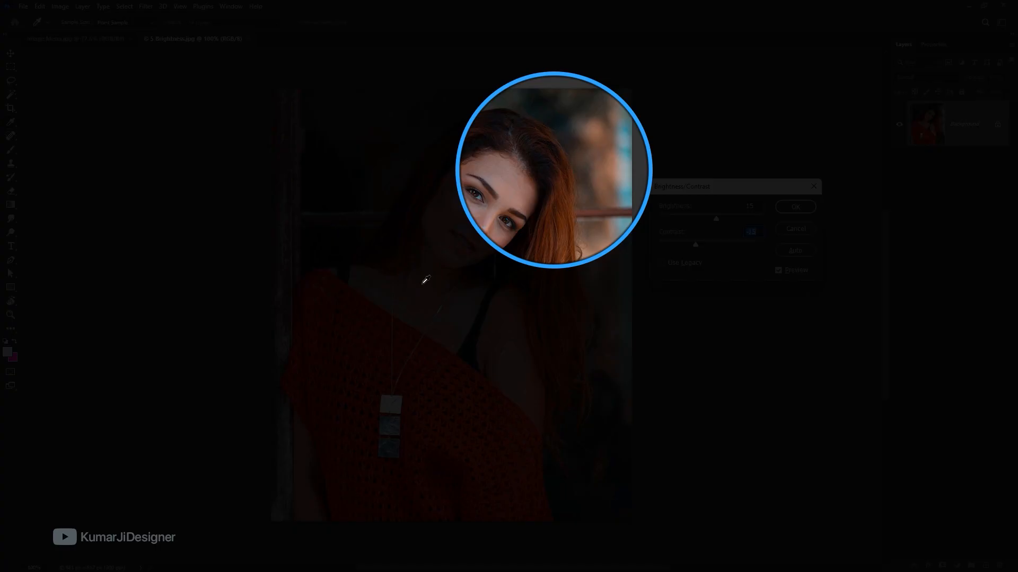
{"action": "left_click", "coordinate": [779, 270]}
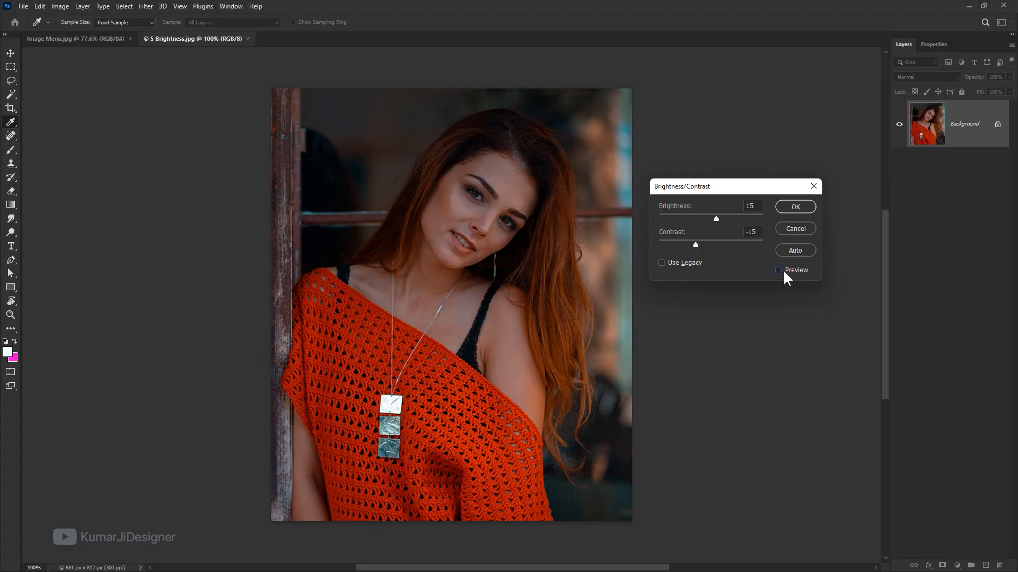
{"action": "left_click", "coordinate": [783, 270]}
{"action": "left_click", "coordinate": [783, 270]}
{"action": "left_click", "coordinate": [783, 270]}
{"action": "left_click", "coordinate": [784, 271]}
{"action": "left_click", "coordinate": [783, 270]}
- Try a stronger correction with brightness 67 and contrast 15 and compare it against the original
{"action": "left_click_drag", "start_coordinate": [716, 219], "coordinate": [718, 243]}
{"action": "left_click", "coordinate": [788, 270]}
{"action": "left_click", "coordinate": [788, 270]}
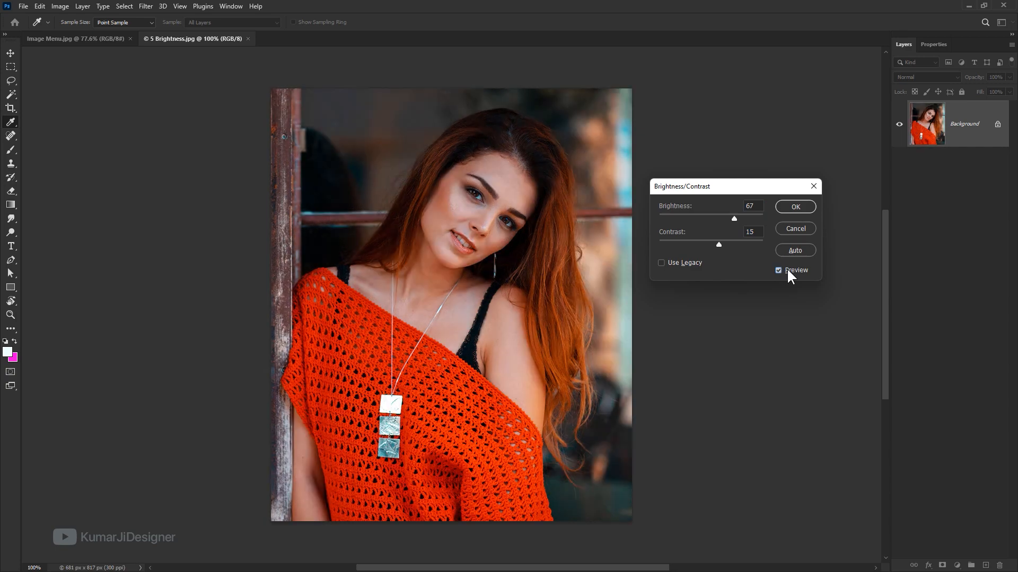
- Compare the portrait before and after, raise the brightness slightly further, and have Brightness/Contrast corrected automatically
{"action": "left_click", "coordinate": [788, 269]}
{"action": "left_click", "coordinate": [788, 270]}
{"action": "left_click", "coordinate": [787, 269]}
{"action": "left_click", "coordinate": [788, 270]}
{"action": "left_click_drag", "start_coordinate": [734, 219], "coordinate": [741, 219]}
{"action": "left_click", "coordinate": [795, 251]}
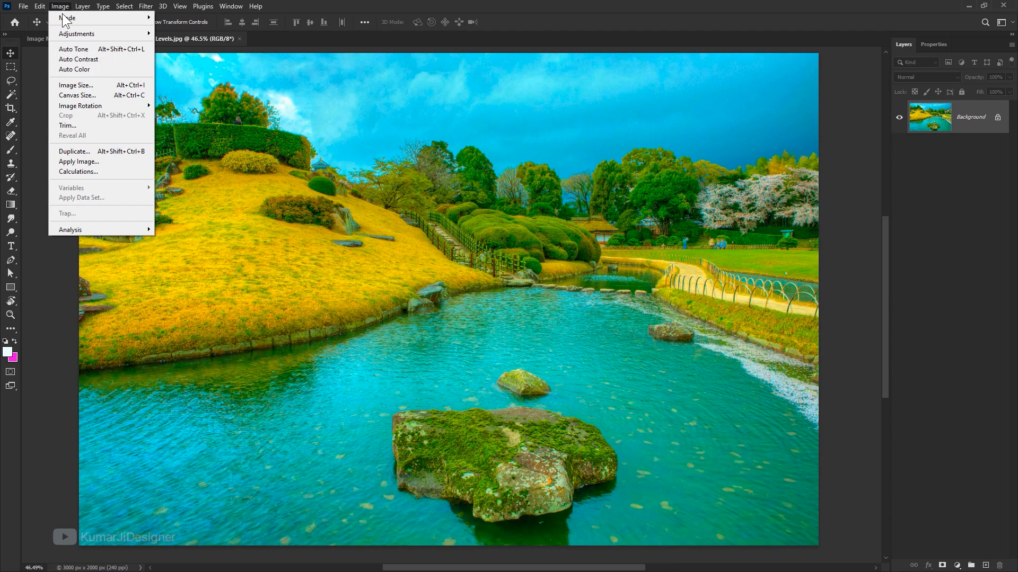
- Start a Levels adjustment on the 6 Levels landscape and sample the black point from the dark area under the hut roof
{"action": "left_click", "coordinate": [194, 44]}
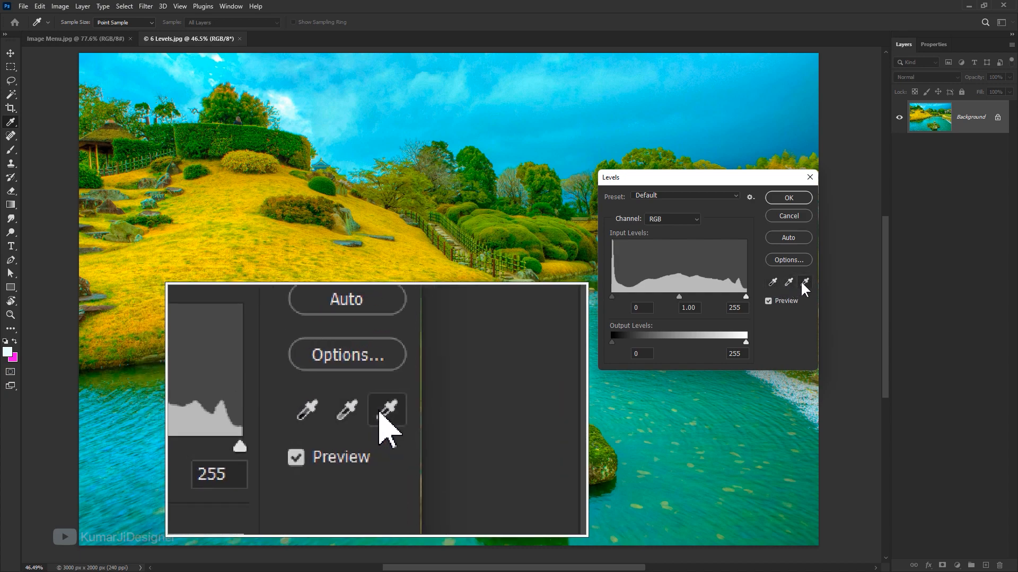
{"action": "left_click_drag", "start_coordinate": [768, 183], "coordinate": [877, 287]}
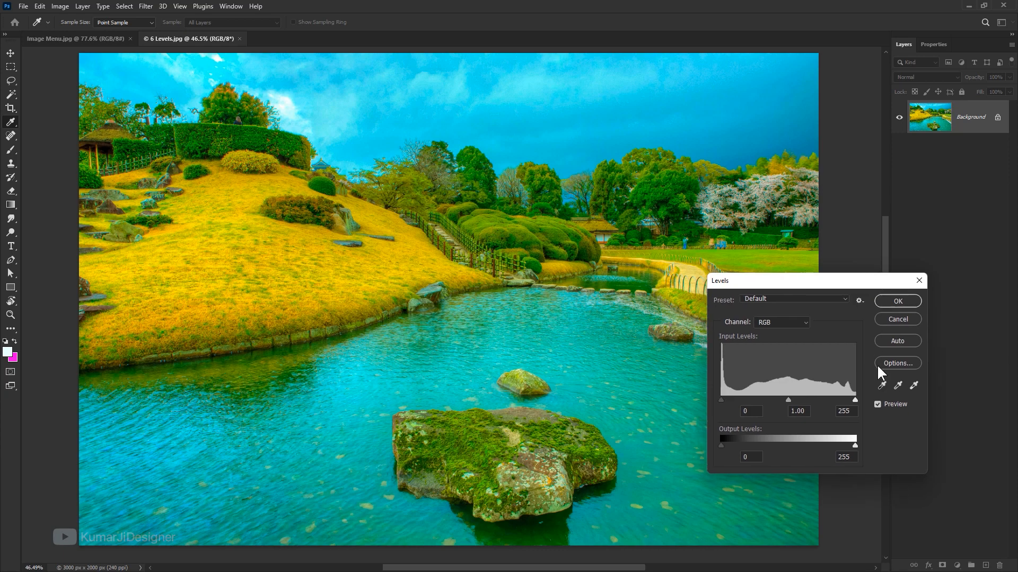
{"action": "left_click", "coordinate": [876, 384]}
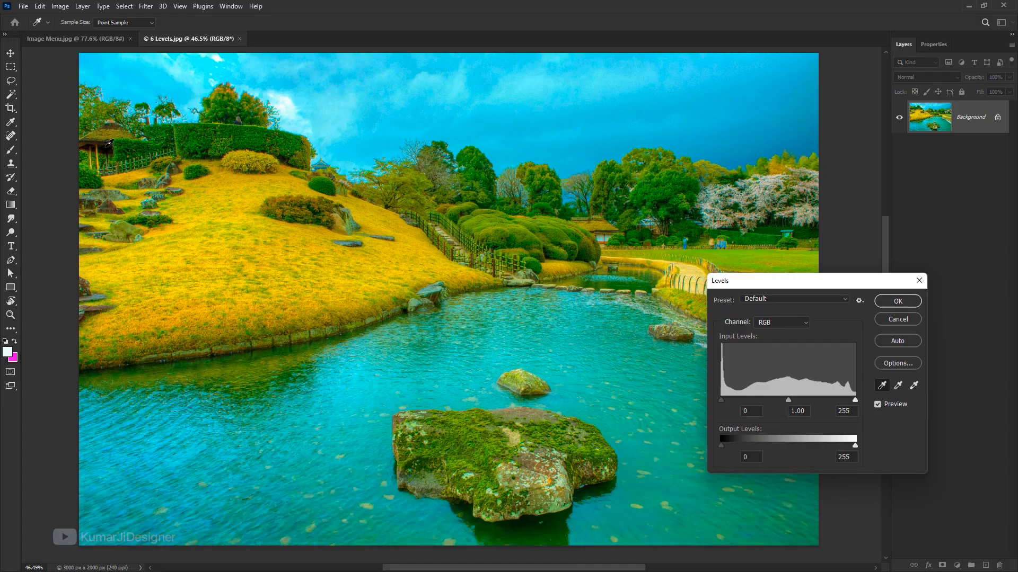
{"action": "left_click", "coordinate": [109, 144]}
- Sample the Levels gray point from the blossom tree and the white point from the bright cloud above the hedge
{"action": "left_click", "coordinate": [899, 384]}
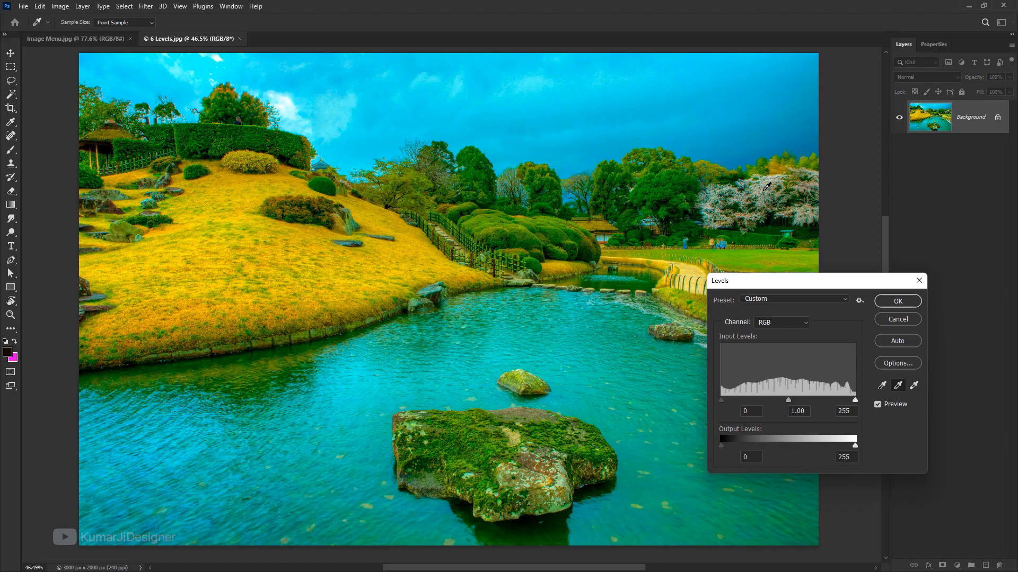
{"action": "left_click", "coordinate": [773, 177]}
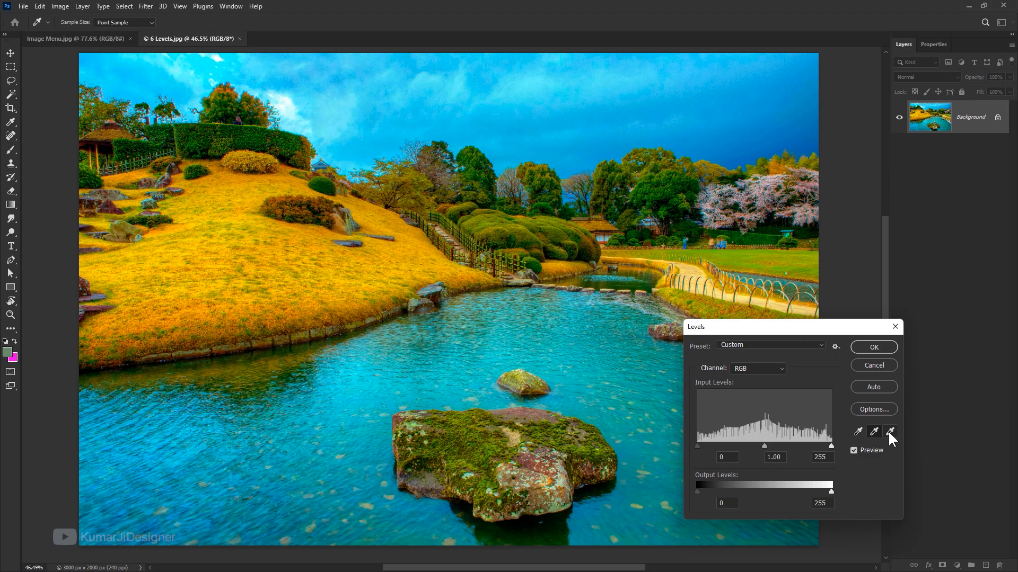
{"action": "left_click", "coordinate": [890, 432]}
{"action": "left_click", "coordinate": [292, 111]}
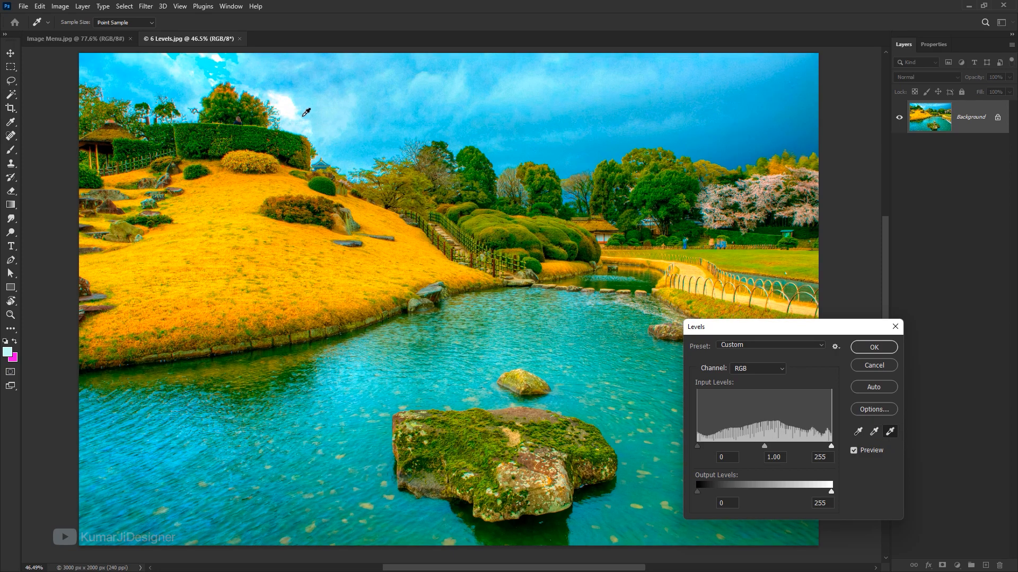
{"action": "left_click", "coordinate": [306, 112]}
- Resample the Levels gray point at several spots on the blossom tree to neutralize the landscape's color cast
{"action": "left_click", "coordinate": [872, 432]}
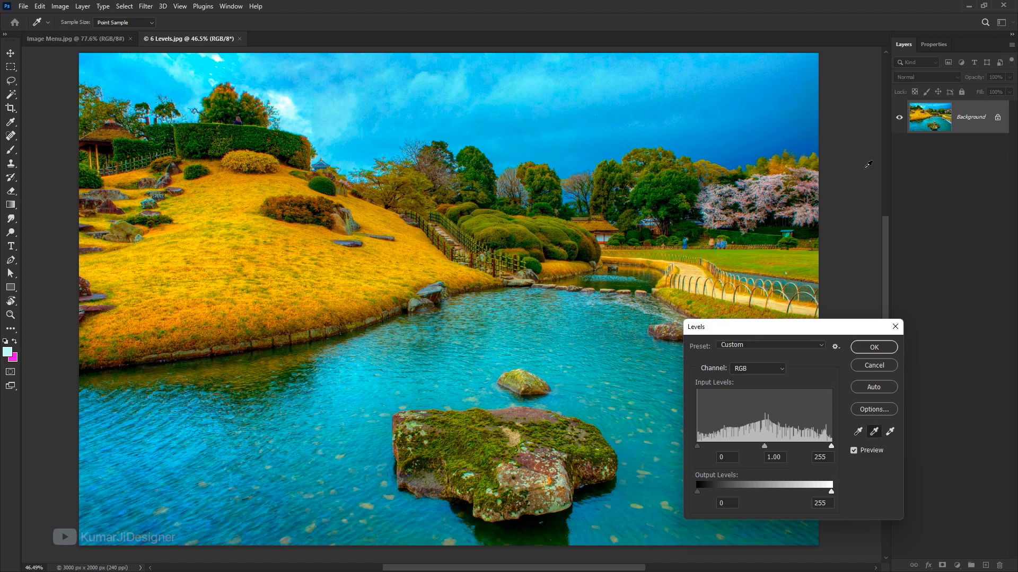
{"action": "left_click", "coordinate": [774, 186]}
{"action": "left_click", "coordinate": [756, 186]}
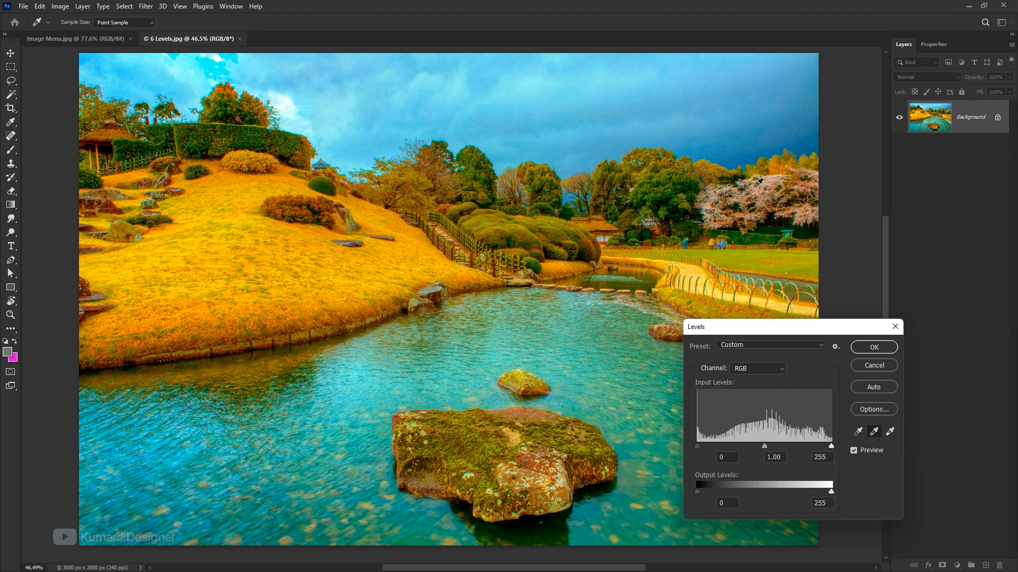
{"action": "left_click", "coordinate": [755, 196]}
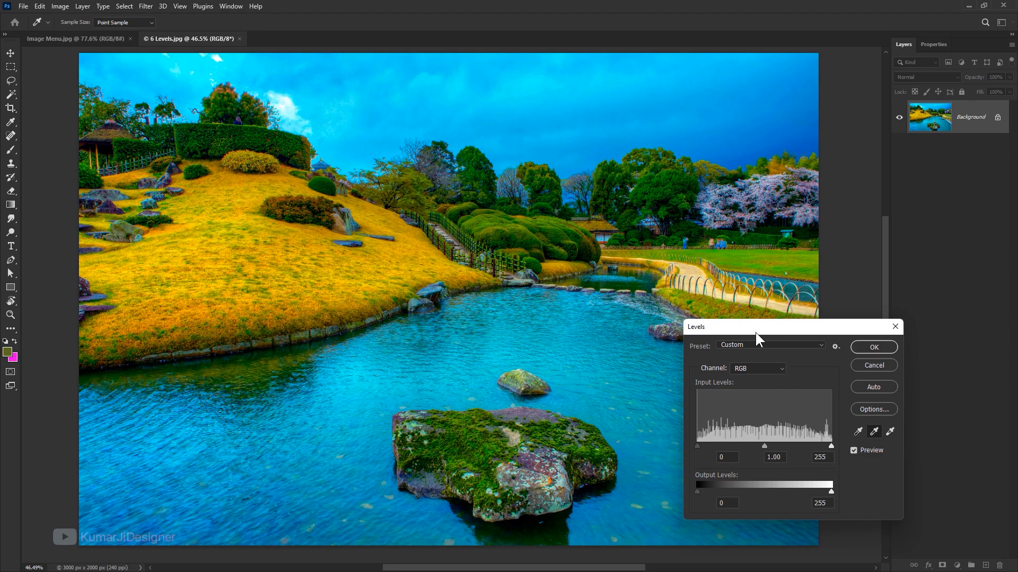
- Compare the landscape with and without the Levels correction
{"action": "left_click_drag", "start_coordinate": [755, 331], "coordinate": [821, 291]}
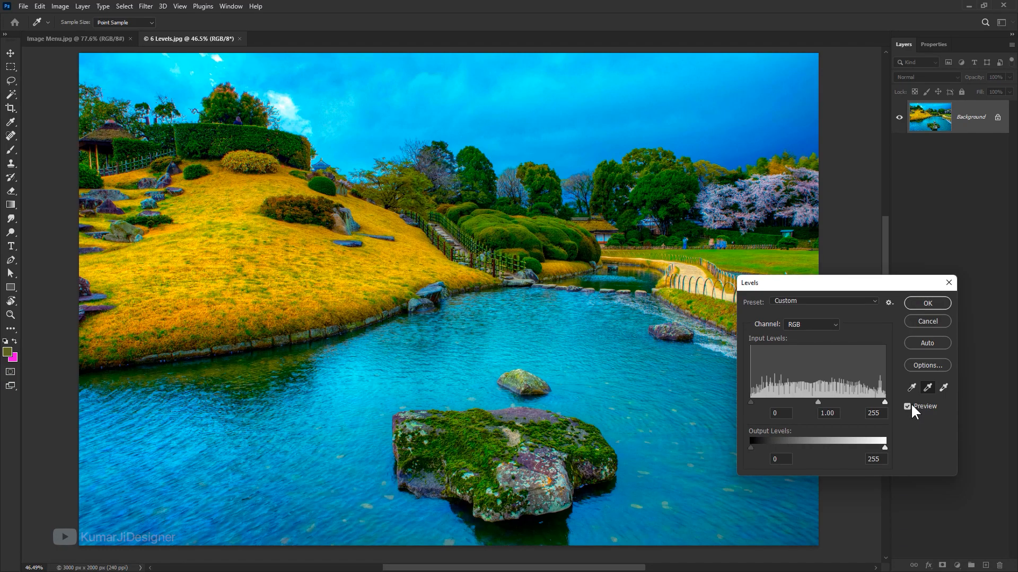
{"action": "left_click", "coordinate": [913, 406]}
{"action": "left_click", "coordinate": [912, 406]}
{"action": "left_click", "coordinate": [912, 406]}
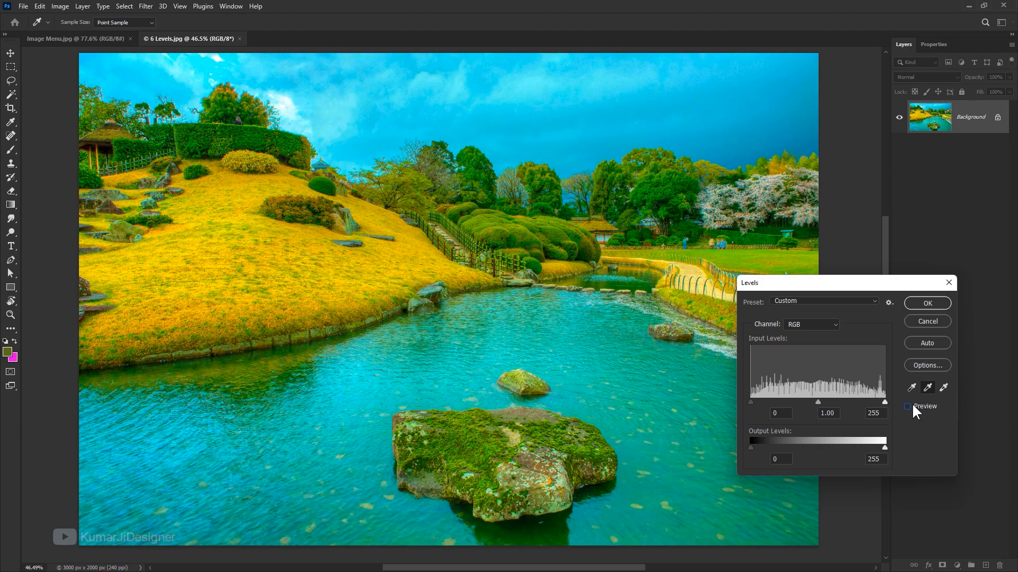
{"action": "left_click", "coordinate": [912, 406]}
{"action": "left_click", "coordinate": [912, 406]}
{"action": "left_click", "coordinate": [912, 406]}
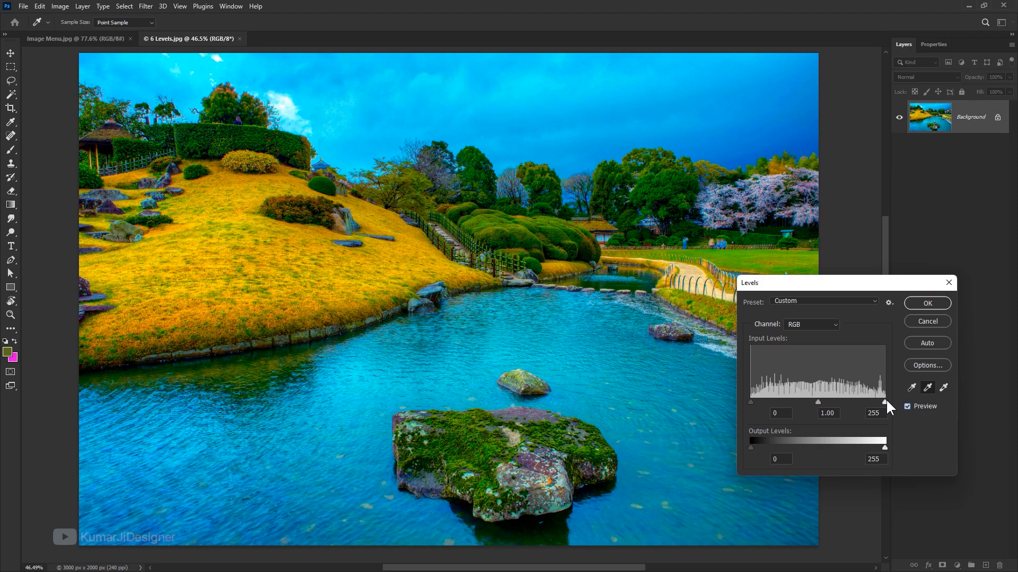
- Set the highlight input level to 245, fine-tune the midtone and shadow inputs, and apply Levels to the landscape
{"action": "left_click_drag", "start_coordinate": [884, 402], "coordinate": [879, 402]}
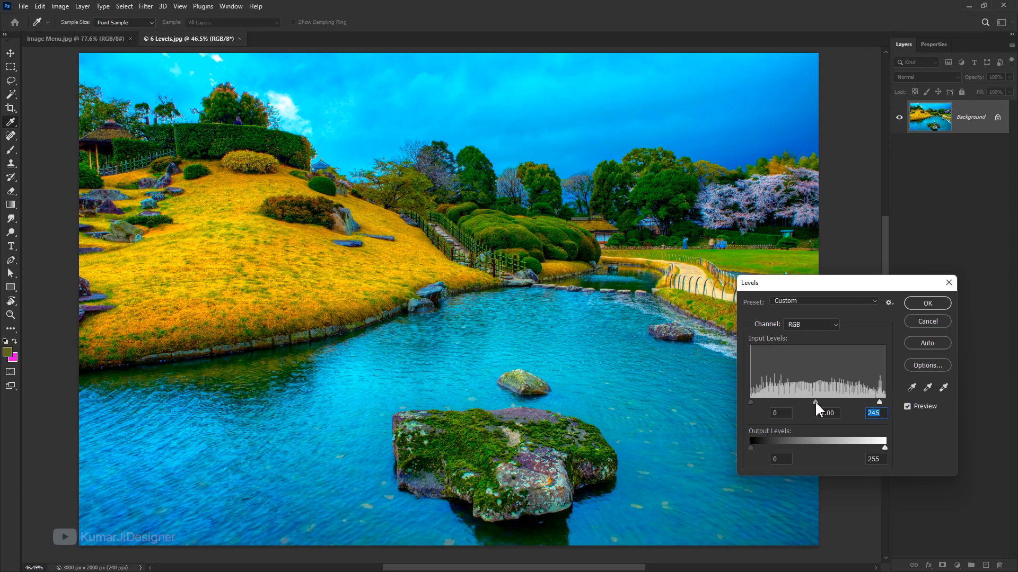
{"action": "mouse_move", "coordinate": [815, 401]}
{"action": "left_mouse_down"}
{"action": "mouse_move", "coordinate": [822, 395]}
{"action": "mouse_move", "coordinate": [813, 396]}
{"action": "left_mouse_up"}
{"action": "mouse_move", "coordinate": [751, 403]}
{"action": "left_mouse_down"}
{"action": "mouse_move", "coordinate": [763, 401]}
{"action": "mouse_move", "coordinate": [736, 399]}
{"action": "mouse_move", "coordinate": [761, 399]}
{"action": "left_mouse_up"}
{"action": "left_click", "coordinate": [928, 304]}
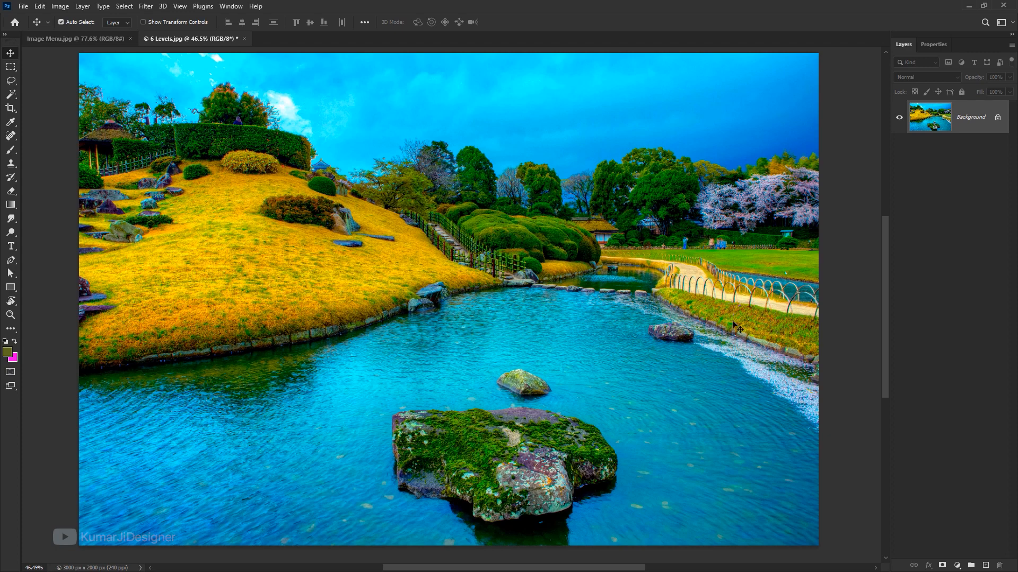
- Close the 6 Levels.jpg landscape document
{"action": "key", "text": "ctrl+w"}
{"action": "left_click", "coordinate": [506, 219]}
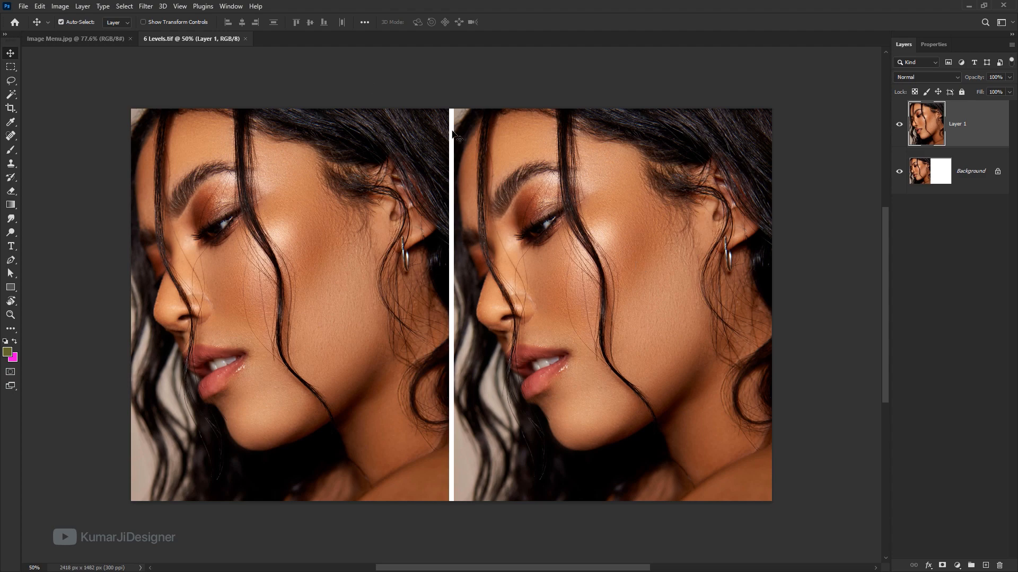
- Start Levels on Layer 1 of 6 Levels.tif, set the Blue channel's highlight input to 193, and check the preview
{"action": "key", "text": "ctrl+l"}
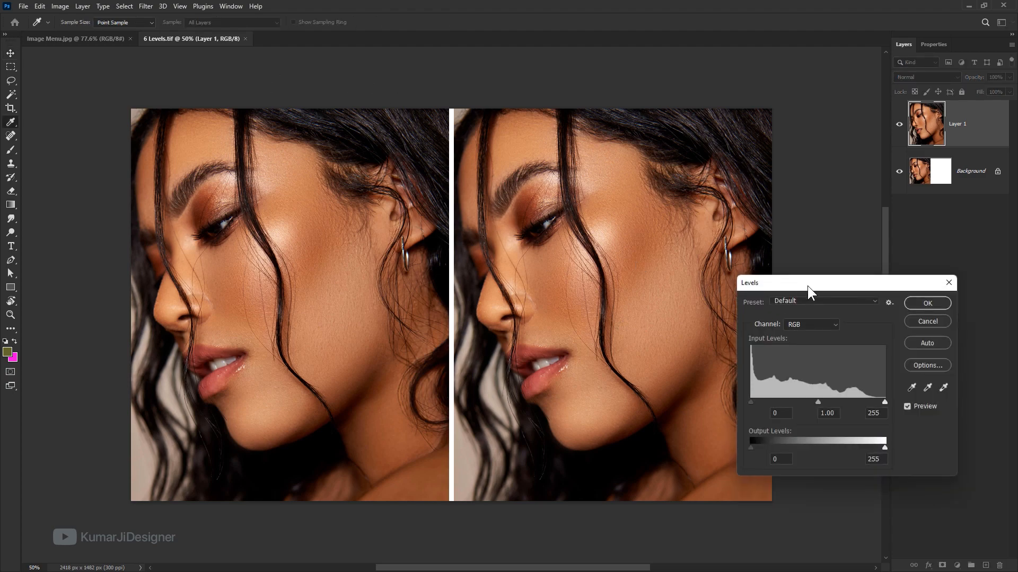
{"action": "left_click_drag", "start_coordinate": [809, 287], "coordinate": [800, 228]}
{"action": "left_click", "coordinate": [797, 257]}
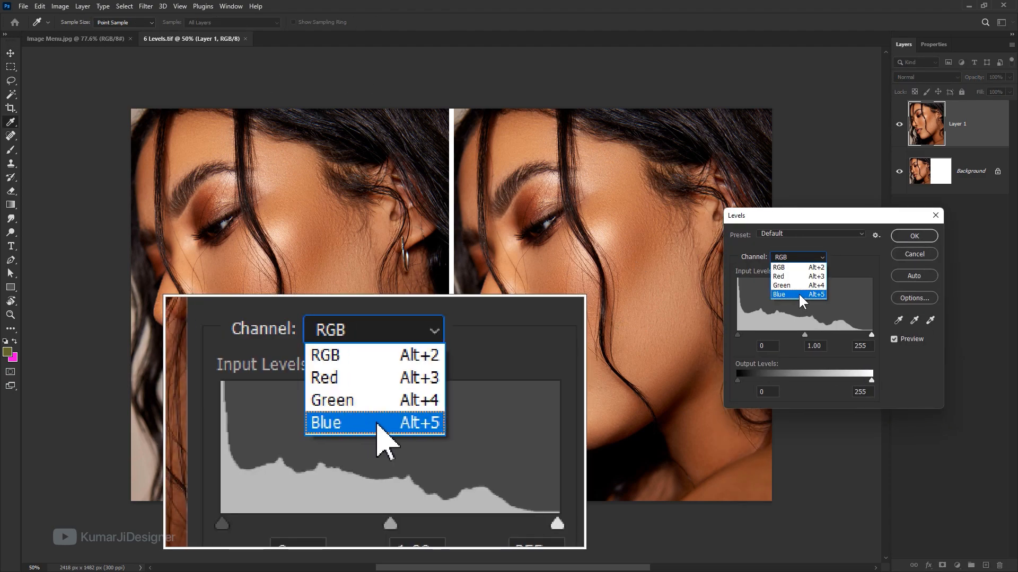
{"action": "left_click", "coordinate": [798, 293]}
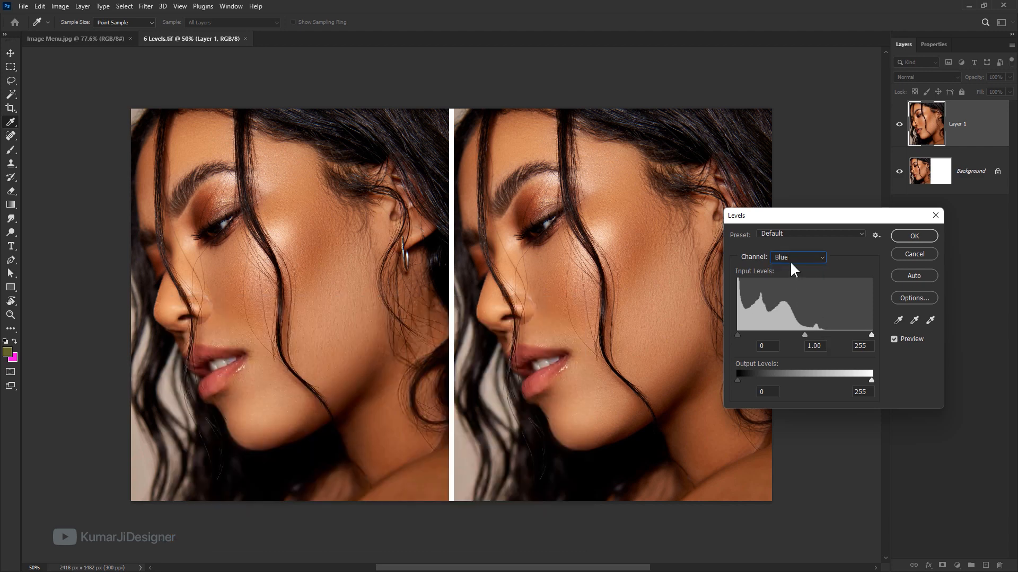
{"action": "left_click_drag", "start_coordinate": [871, 335], "coordinate": [844, 335]}
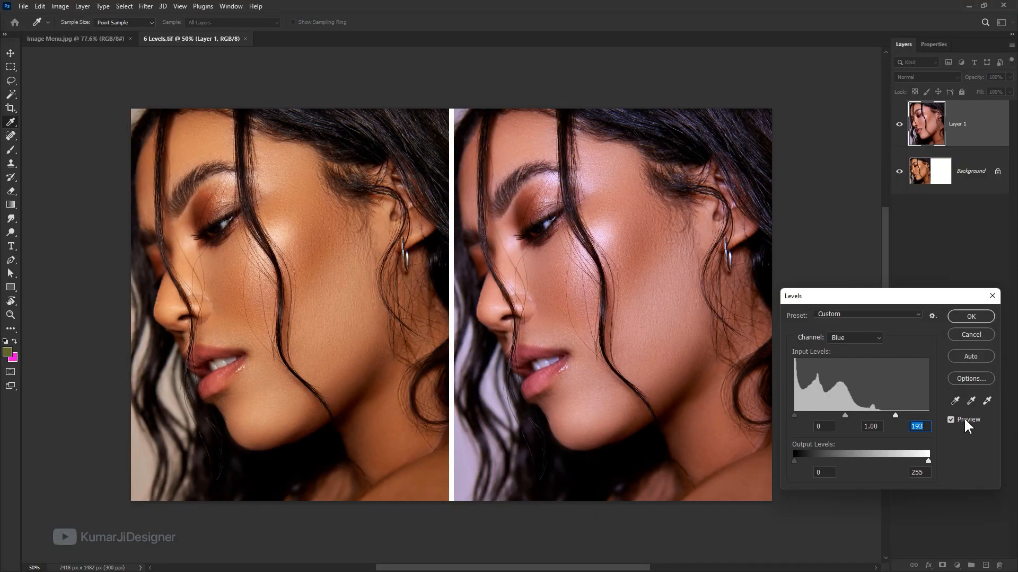
{"action": "left_click", "coordinate": [965, 420]}
- Set the Blue channel's highlight input level to 154 and compare the portrait with and without the change
{"action": "left_click_drag", "start_coordinate": [895, 416], "coordinate": [875, 409]}
{"action": "left_click", "coordinate": [970, 420]}
{"action": "left_click", "coordinate": [970, 420]}
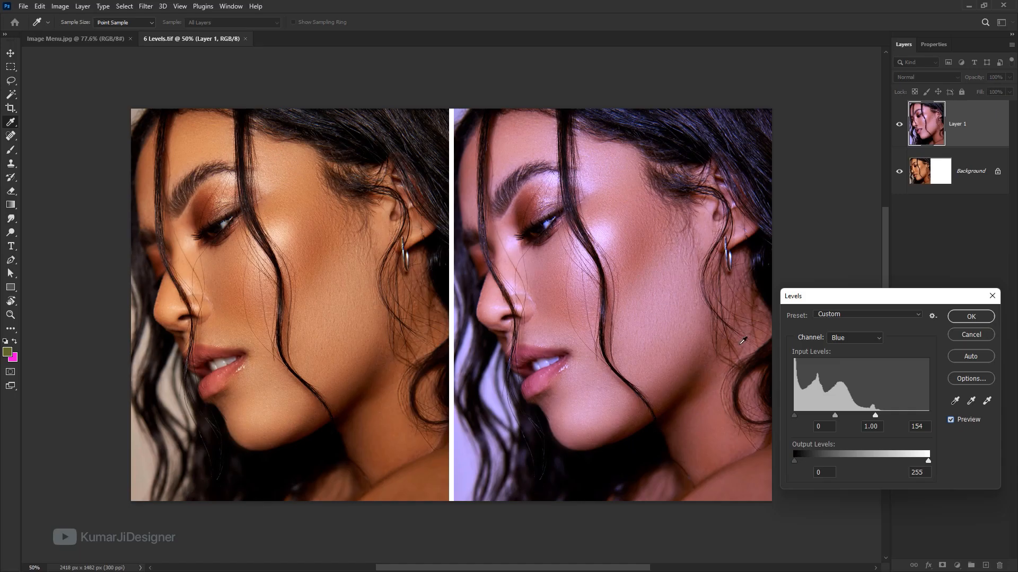
{"action": "left_click_drag", "start_coordinate": [855, 296], "coordinate": [860, 278]}
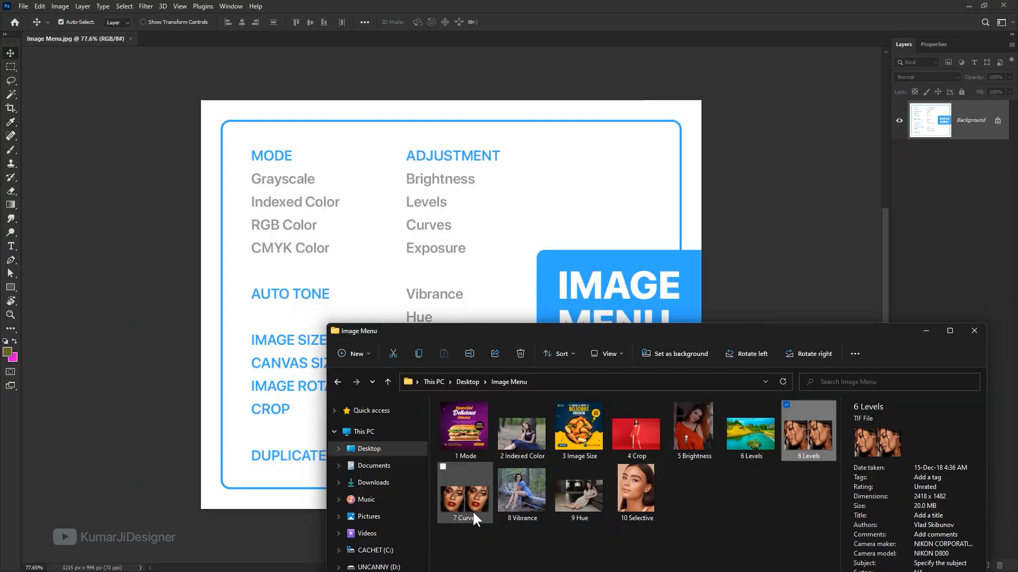
- Open the 7 Curves photo from the Image Menu folder as a separate document
{"action": "left_click_drag", "start_coordinate": [459, 510], "coordinate": [620, 38]}
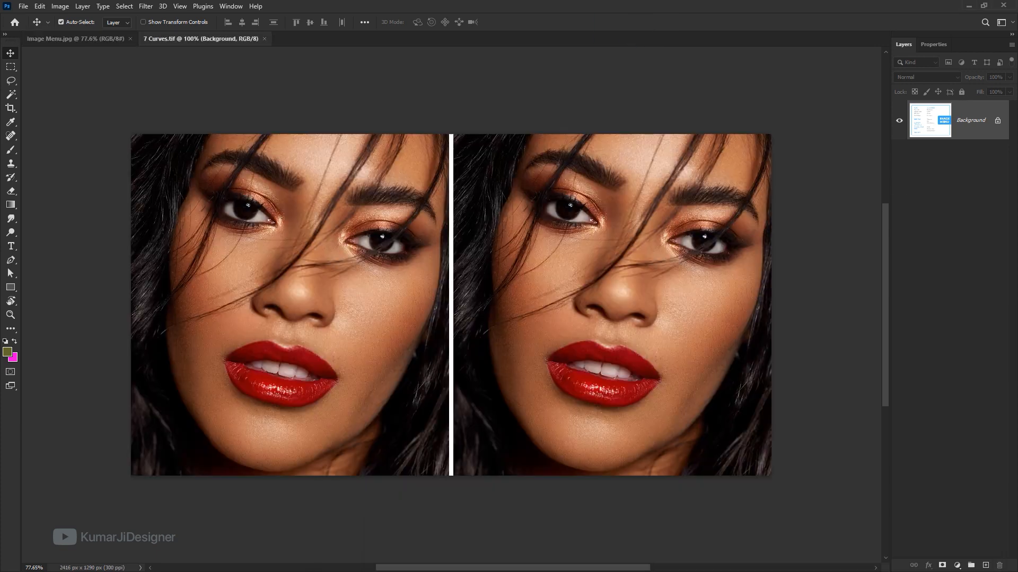
- Start Curves on Layer 1 of 7 Curves and brighten the RGB curve with a point at input 164, output 188
{"action": "left_click", "coordinate": [60, 5]}
{"action": "mouse_move", "coordinate": [77, 32]}
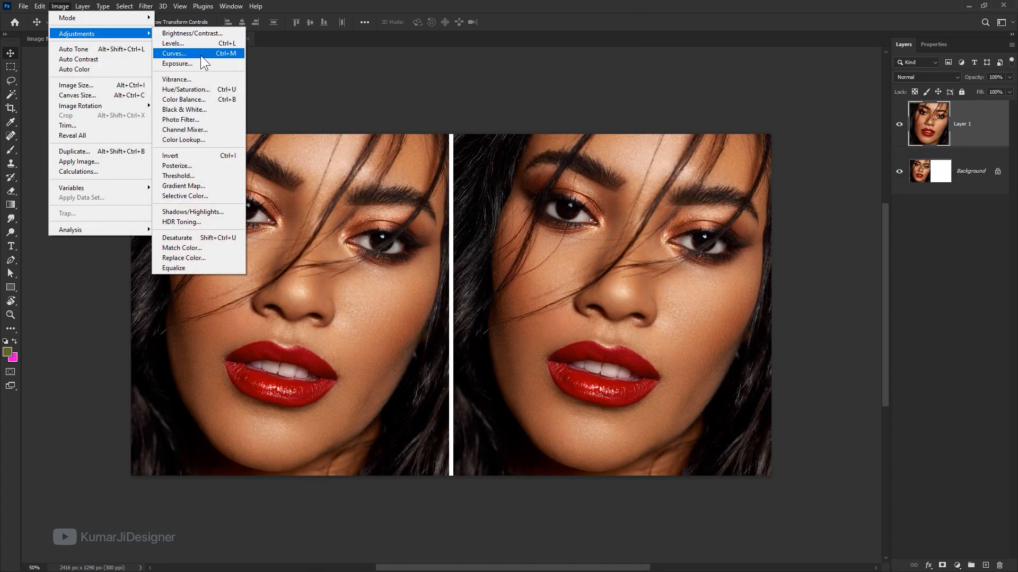
{"action": "left_click", "coordinate": [200, 53]}
{"action": "left_click_drag", "start_coordinate": [619, 103], "coordinate": [958, 313]}
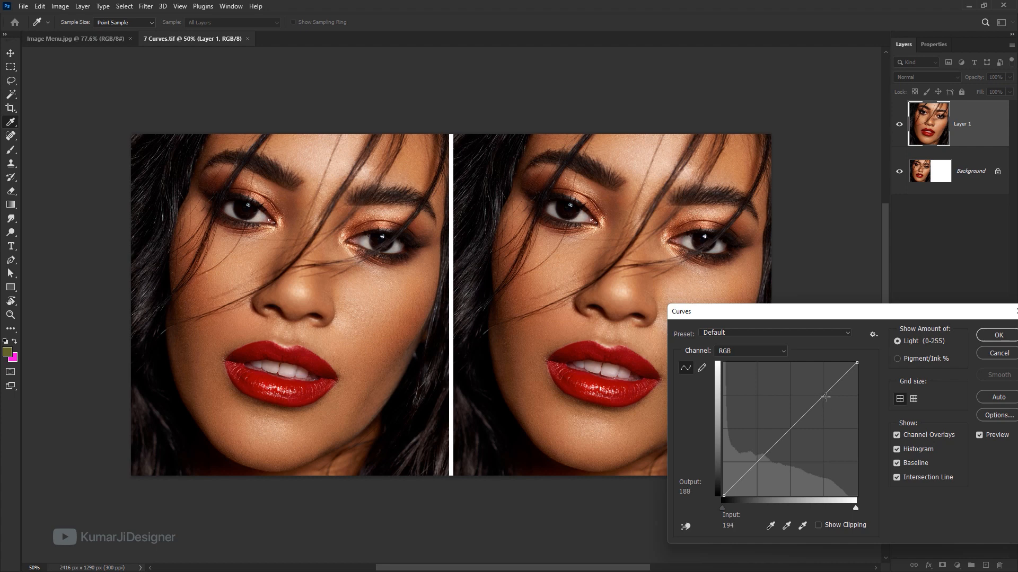
{"action": "mouse_move", "coordinate": [821, 397]}
{"action": "left_mouse_down"}
{"action": "mouse_move", "coordinate": [789, 412]}
{"action": "mouse_move", "coordinate": [789, 426]}
{"action": "mouse_move", "coordinate": [720, 375]}
{"action": "mouse_move", "coordinate": [782, 405]}
{"action": "mouse_move", "coordinate": [732, 371]}
{"action": "mouse_move", "coordinate": [792, 419]}
{"action": "mouse_move", "coordinate": [809, 397]}
{"action": "left_mouse_up"}
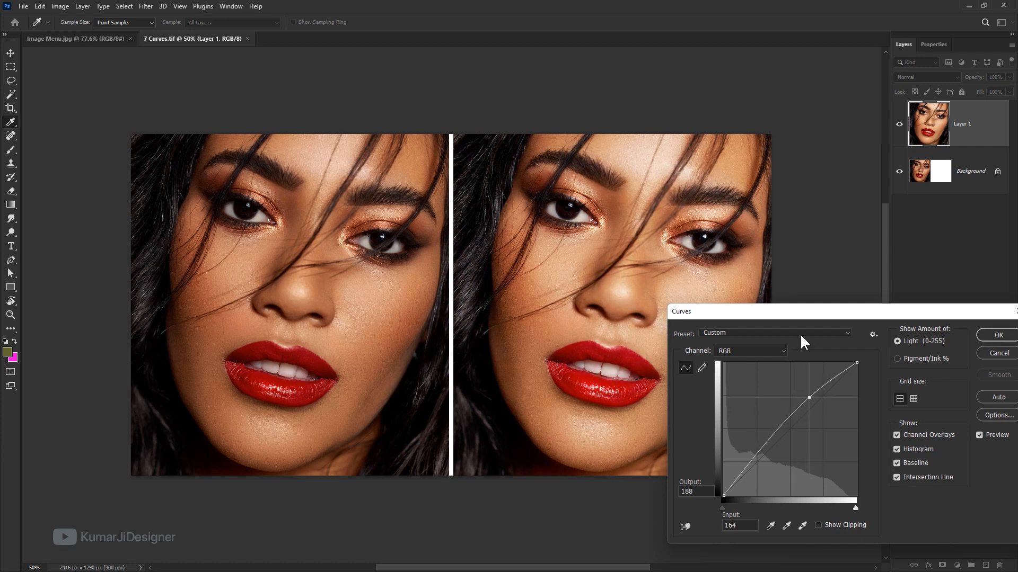
- Add a lower point to the RGB curve at input 89, output 93, and check the effect on the portrait
{"action": "left_click_drag", "start_coordinate": [805, 311], "coordinate": [916, 281]}
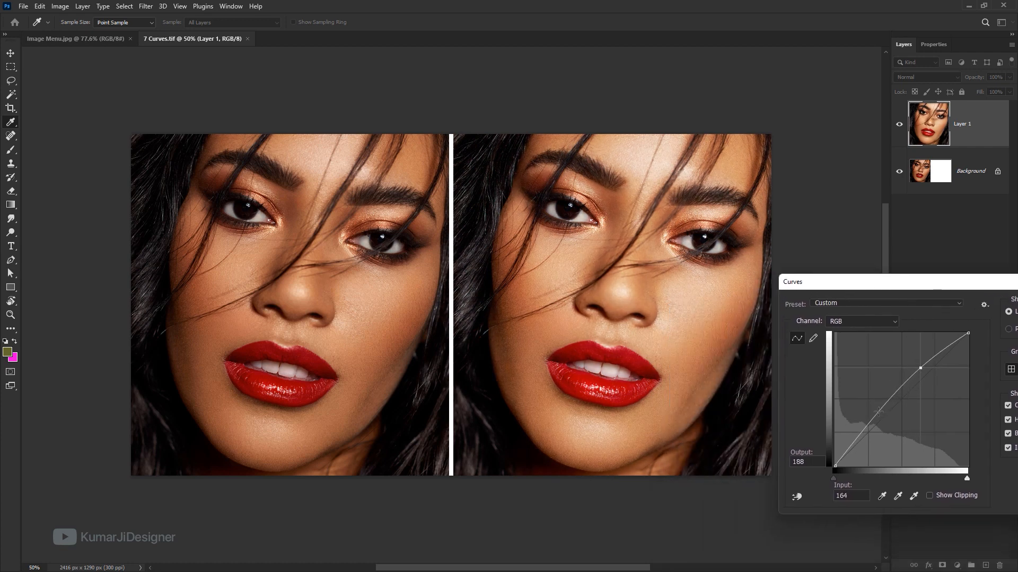
{"action": "left_click_drag", "start_coordinate": [878, 411], "coordinate": [880, 424]}
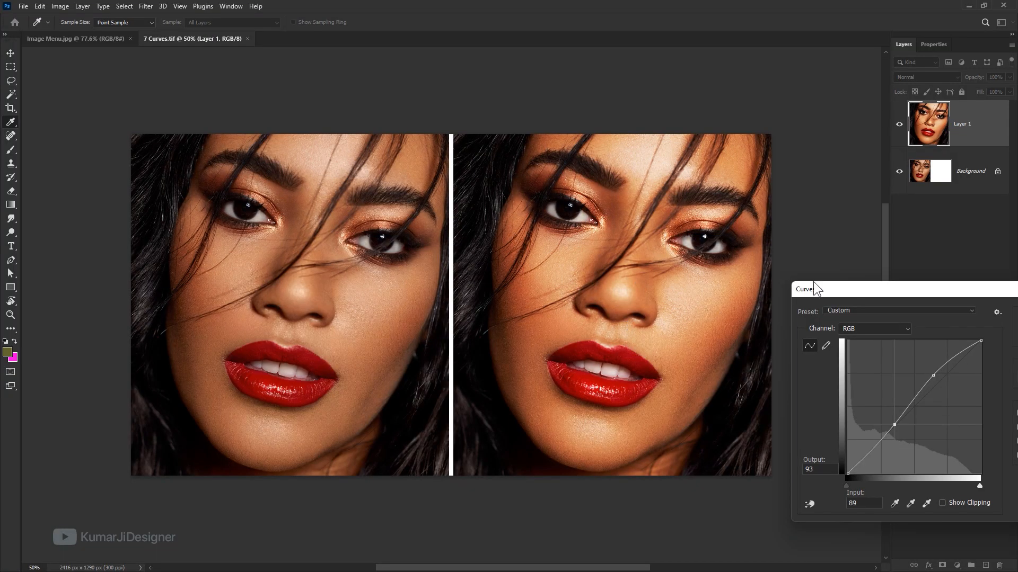
{"action": "left_click_drag", "start_coordinate": [848, 290], "coordinate": [846, 191]}
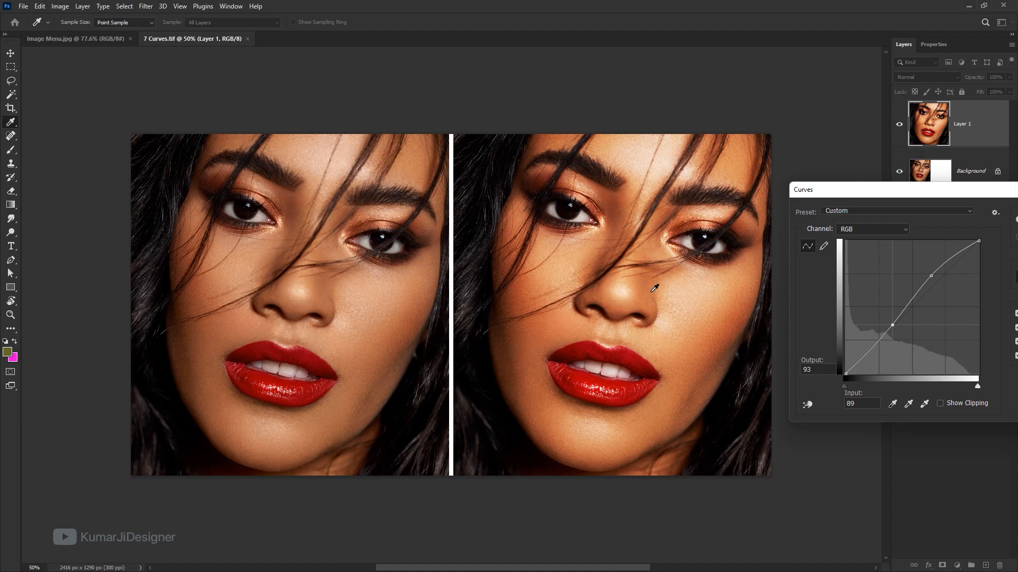
{"action": "left_click_drag", "start_coordinate": [834, 189], "coordinate": [783, 268]}
{"action": "left_click_drag", "start_coordinate": [856, 273], "coordinate": [669, 290]}
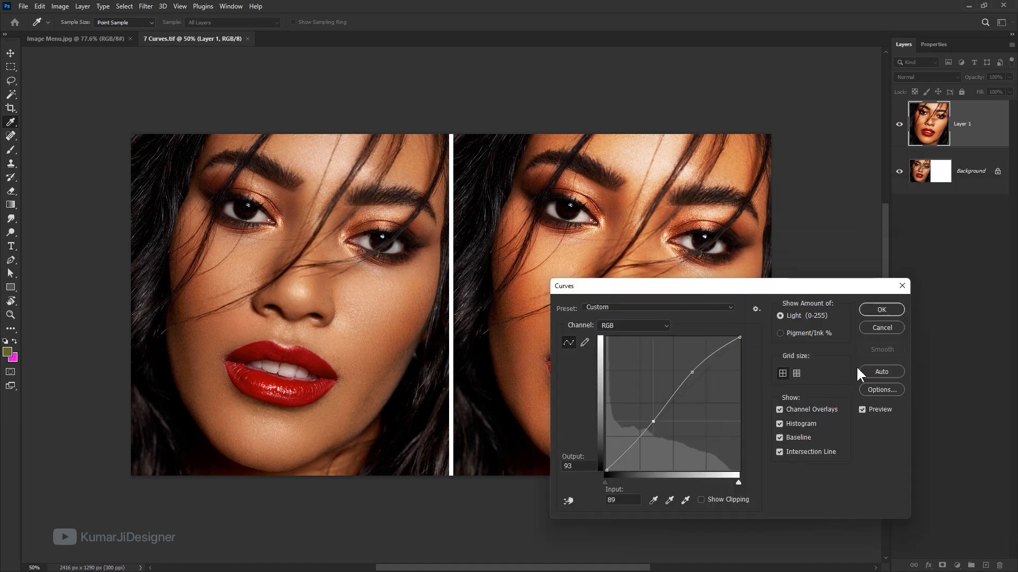
- Reset the curve to its default and raise the Blue channel's curve with a single point
{"action": "left_click", "coordinate": [888, 324], "text": "alt"}
{"action": "left_click_drag", "start_coordinate": [776, 284], "coordinate": [912, 254]}
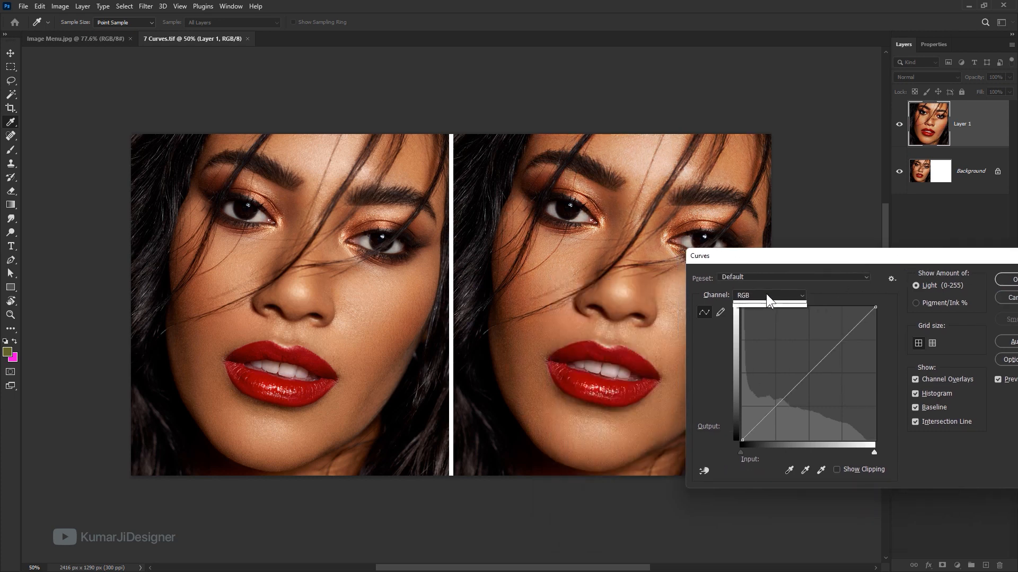
{"action": "left_click", "coordinate": [766, 295]}
{"action": "left_click", "coordinate": [767, 334]}
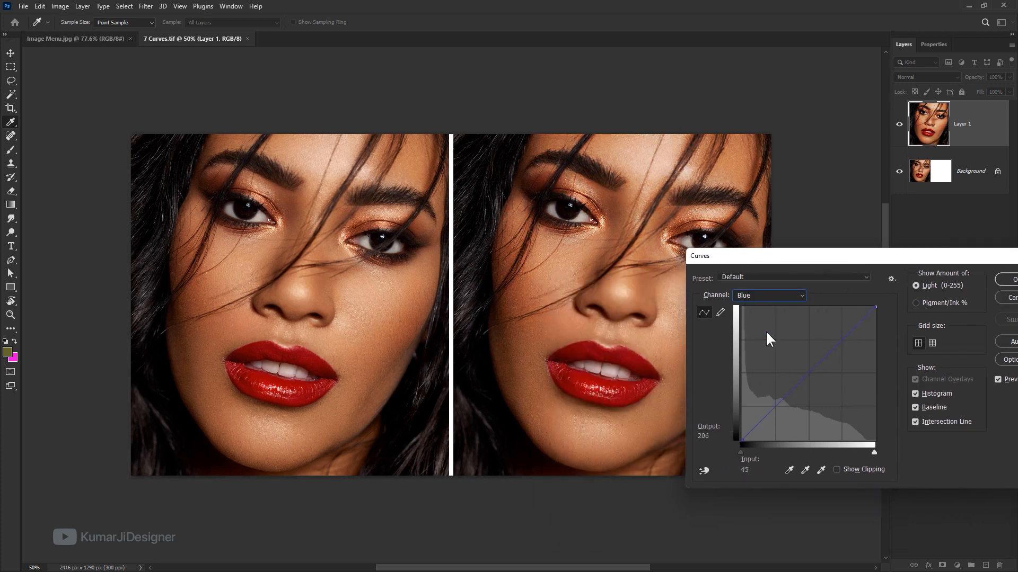
{"action": "left_click", "coordinate": [832, 349]}
{"action": "left_click_drag", "start_coordinate": [832, 348], "coordinate": [809, 341]}
{"action": "left_click_drag", "start_coordinate": [807, 260], "coordinate": [922, 266]}
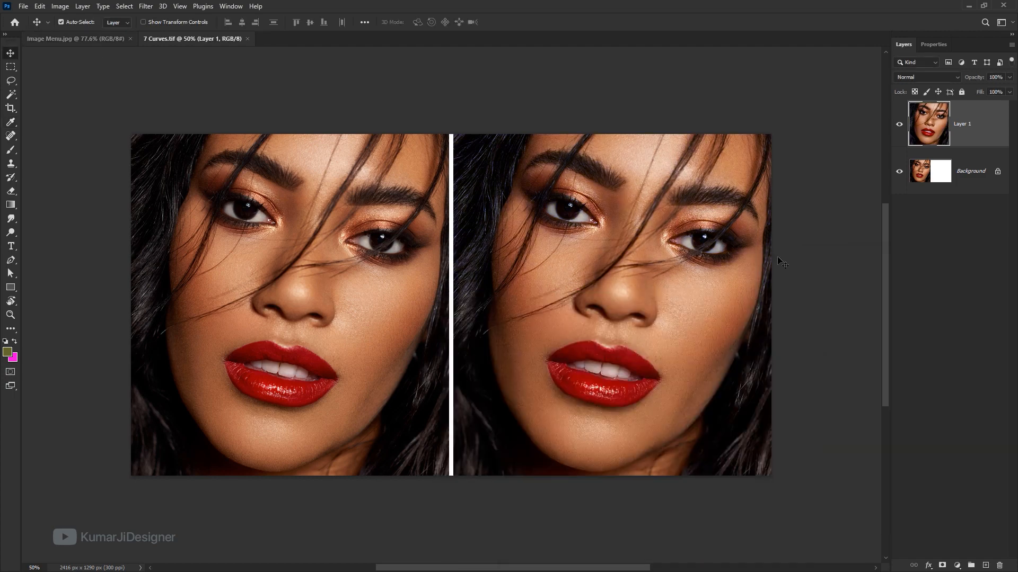
- Start the Exposure adjustment on the portrait, try a negative exposure, and set Exposure to +0.2
{"action": "key", "text": "alt+bracketleft"}
{"action": "left_click", "coordinate": [60, 6]}
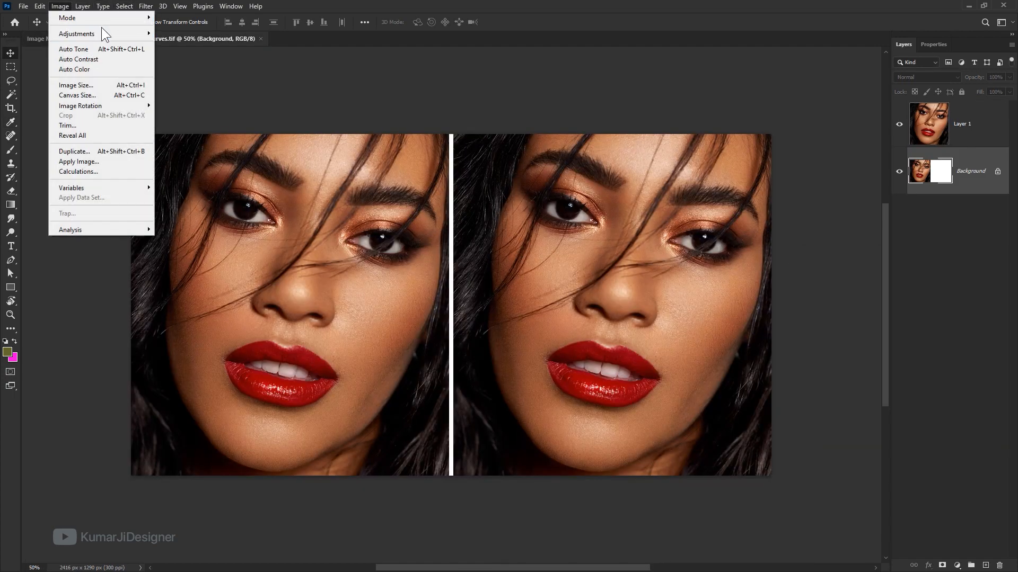
{"action": "mouse_move", "coordinate": [106, 33]}
{"action": "left_click", "coordinate": [207, 66]}
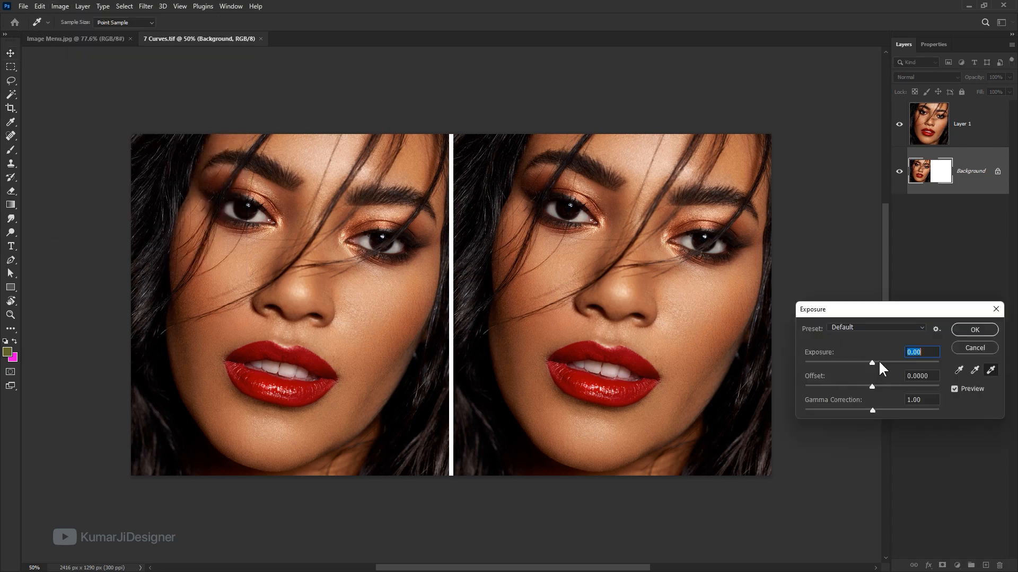
{"action": "type", "text": "-1.24"}
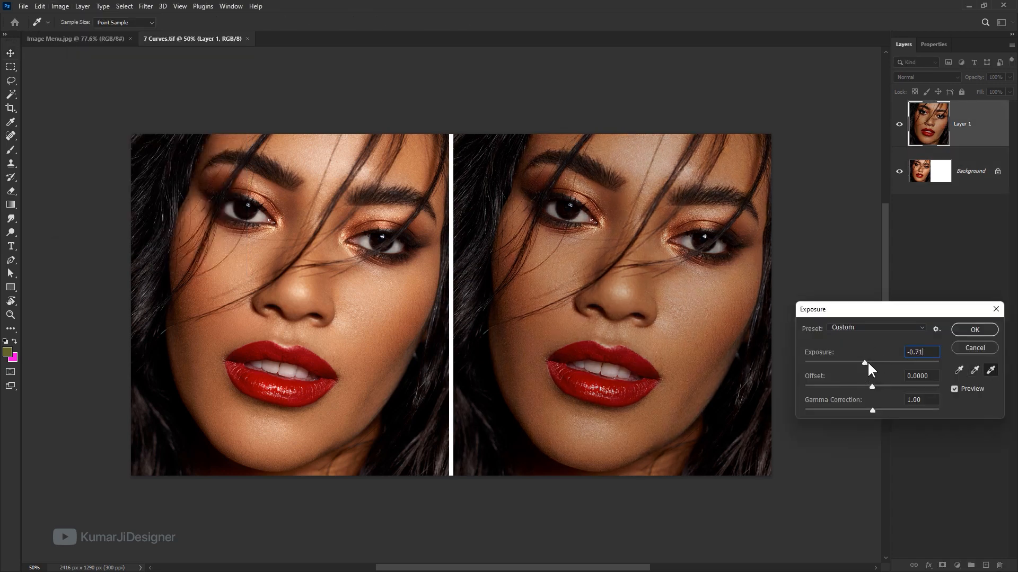
{"action": "mouse_move", "coordinate": [872, 351]}
{"action": "left_mouse_down"}
{"action": "mouse_move", "coordinate": [879, 345]}
{"action": "mouse_move", "coordinate": [869, 355]}
{"action": "left_mouse_up"}
{"action": "key", "text": "Up"}
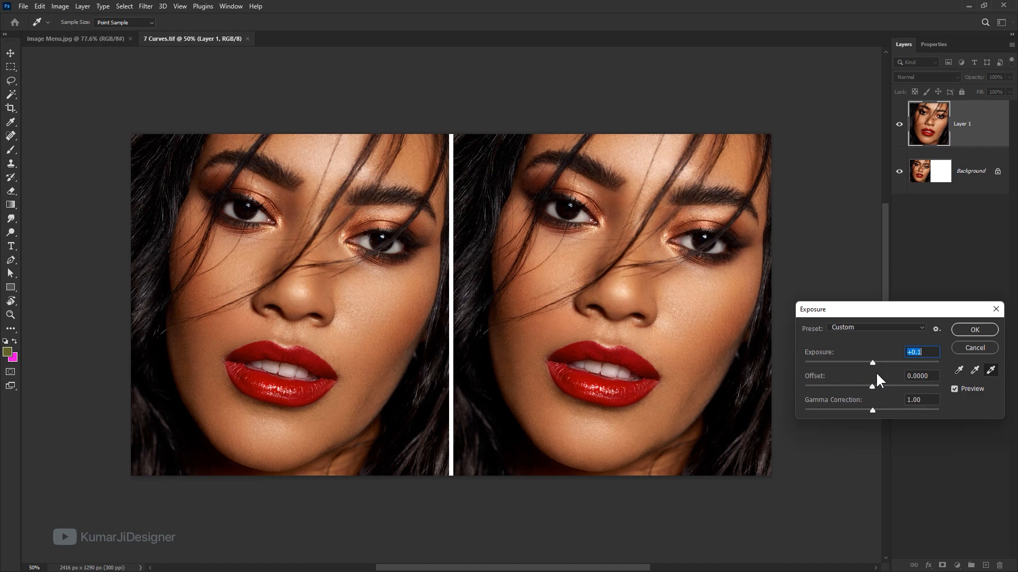
- Try raising the Exposure adjustment's Offset to +0.019, and set it to -0.008
{"action": "left_click", "coordinate": [921, 377]}
{"action": "key", "text": "Up"}
{"action": "key", "text": "Up"}
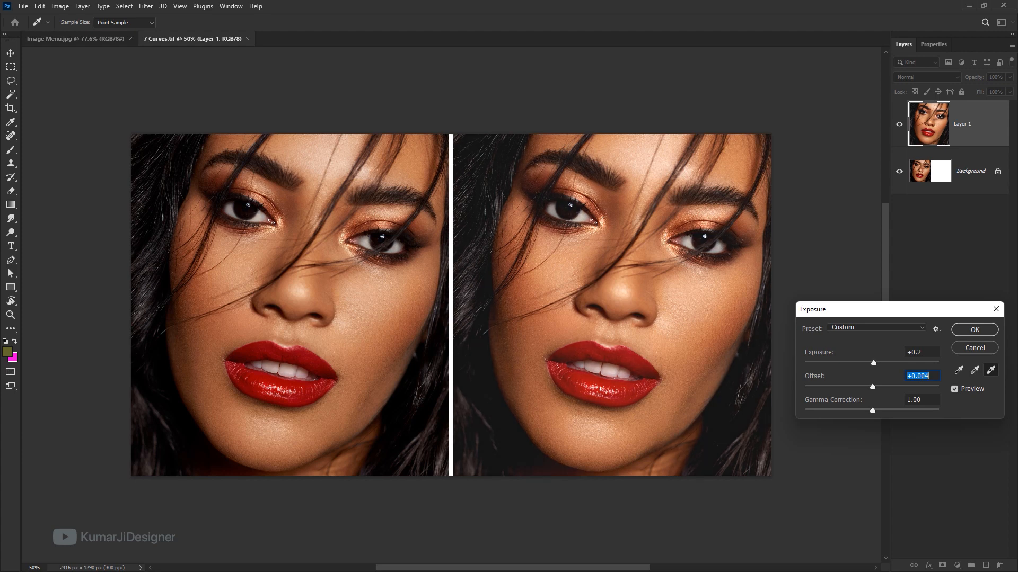
{"action": "key", "text": "Up"}
{"action": "key", "text": "Up"}
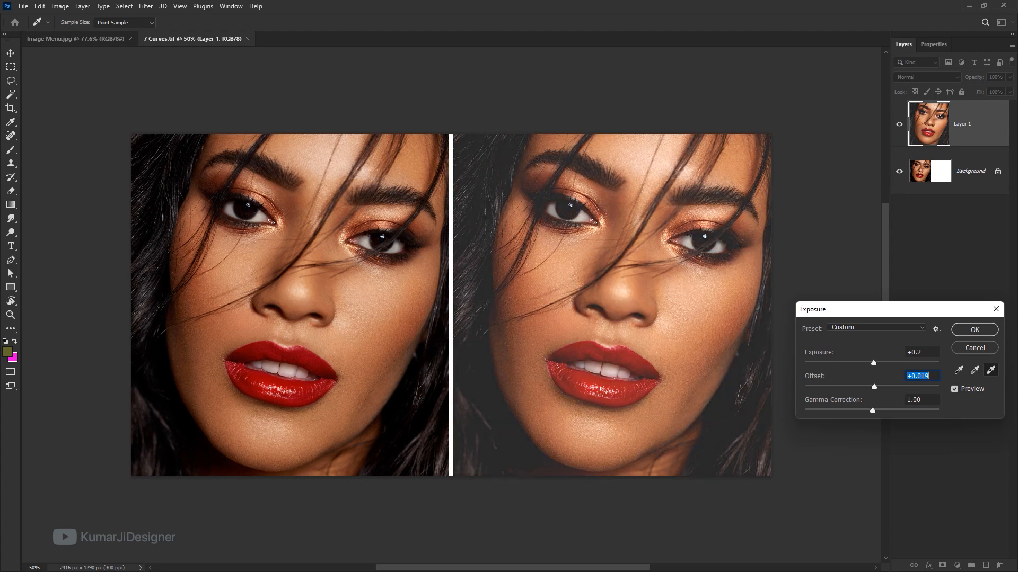
{"action": "key", "text": "Up"}
{"action": "key", "text": "Up"}
{"action": "key", "text": "Down"}
{"action": "key", "text": "Down"}
{"action": "key", "text": "Down"}
{"action": "key", "text": "Down"}
{"action": "key", "text": "Down"}
{"action": "key", "text": "Down"}
{"action": "key", "text": "Down"}
{"action": "key", "text": "Down"}
{"action": "key", "text": "Down"}
{"action": "key", "text": "Down"}
{"action": "key", "text": "Down"}
{"action": "key", "text": "Down"}
{"action": "key", "text": "Down"}
{"action": "key", "text": "Down"}
{"action": "key", "text": "Down"}
{"action": "key", "text": "Down"}
{"action": "key", "text": "Down"}
{"action": "key", "text": "Down"}
{"action": "key", "text": "Down"}
{"action": "key", "text": "Down"}
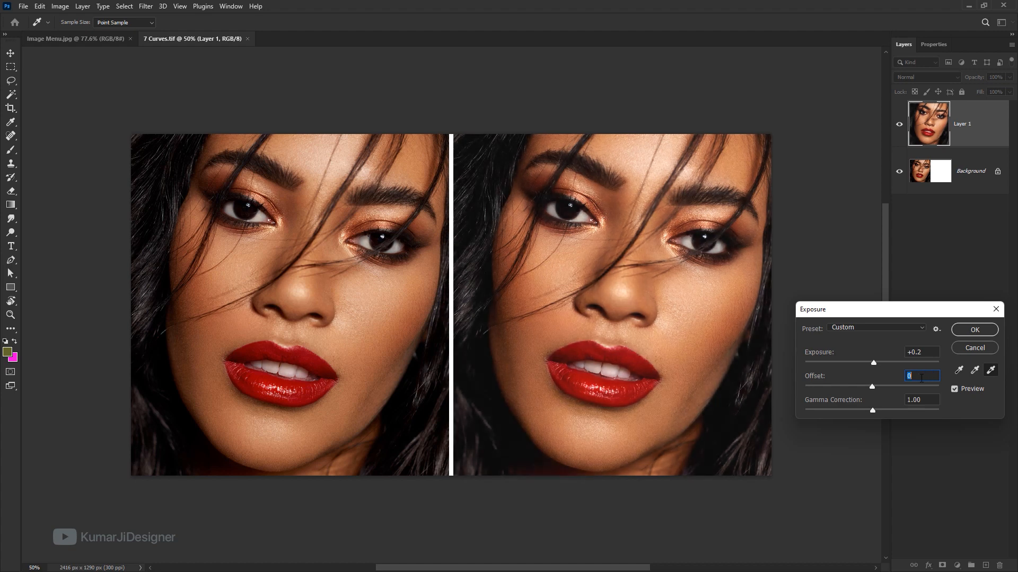
{"action": "key", "text": "Down"}
{"action": "key", "text": "Down"}
{"action": "key", "text": "Down"}
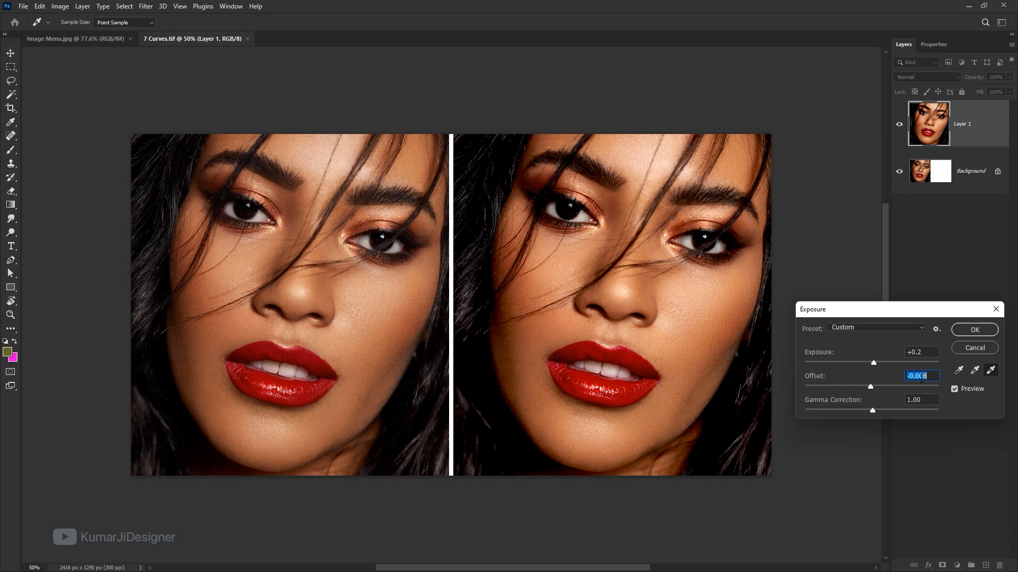
- Try a Gamma Correction of 1.14 on the portrait, and set it to 1.04
{"action": "mouse_move", "coordinate": [872, 410]}
{"action": "left_mouse_down"}
{"action": "mouse_move", "coordinate": [857, 409]}
{"action": "mouse_move", "coordinate": [869, 404]}
{"action": "left_mouse_up"}
{"action": "left_click", "coordinate": [913, 403]}
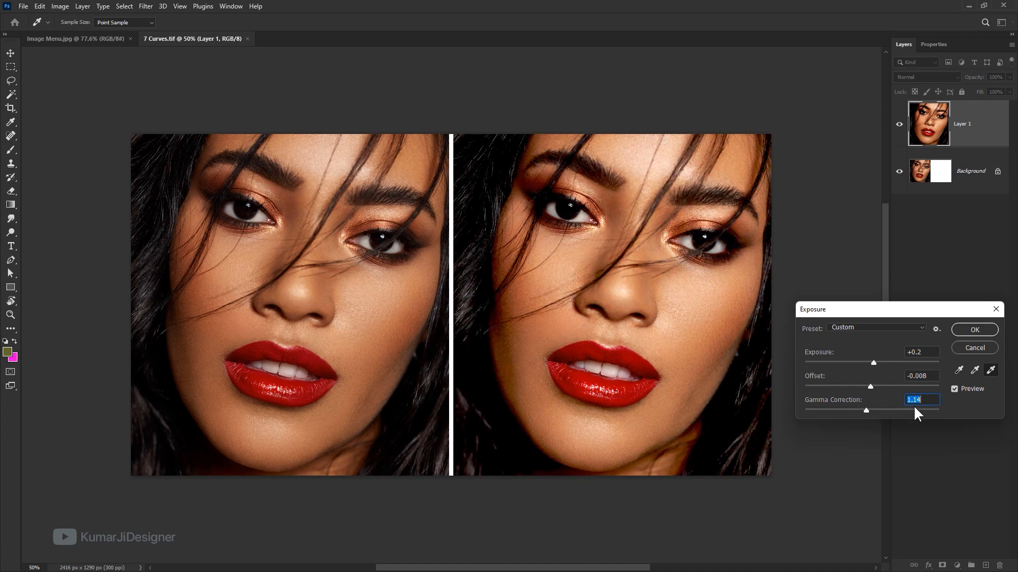
{"action": "key", "text": "shift+Up"}
{"action": "key", "text": "shift+Up"}
{"action": "key", "text": "shift+Up"}
{"action": "key", "text": "shift+Up"}
{"action": "key", "text": "shift+Up"}
{"action": "key", "text": "shift+Down"}
{"action": "key", "text": "shift+Down"}
{"action": "key", "text": "shift+Down"}
{"action": "key", "text": "shift+Down"}
{"action": "key", "text": "shift+Down"}
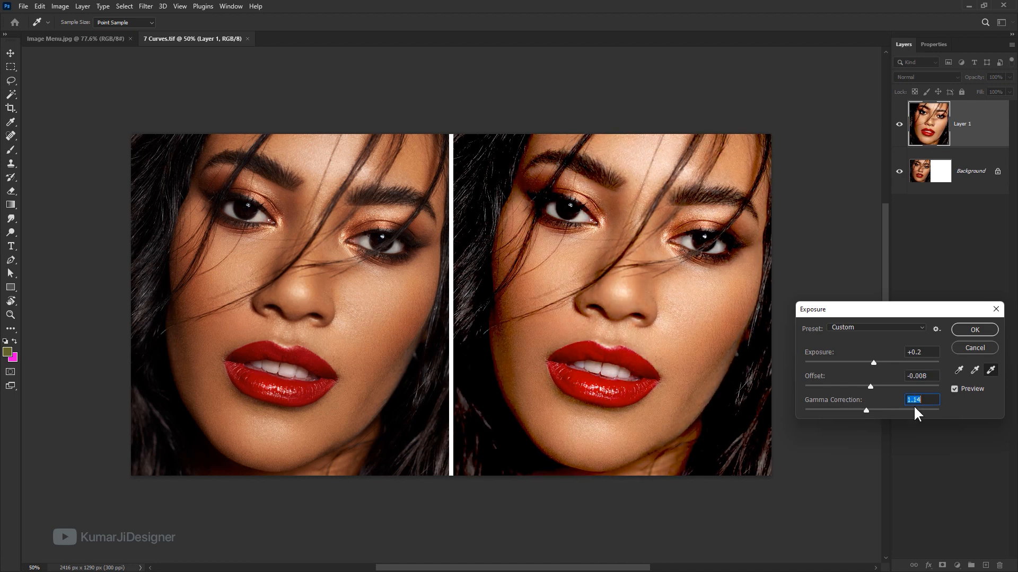
{"action": "key", "text": "shift+Down"}
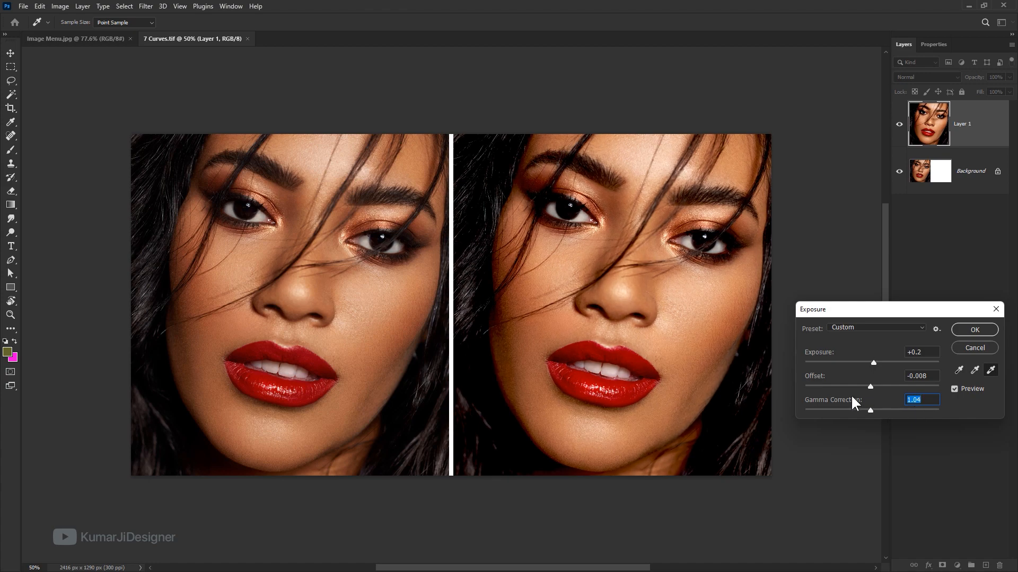
- Try an Offset of -0.0968, and reset all Exposure settings to their defaults
{"action": "left_click_drag", "start_coordinate": [869, 386], "coordinate": [858, 387]}
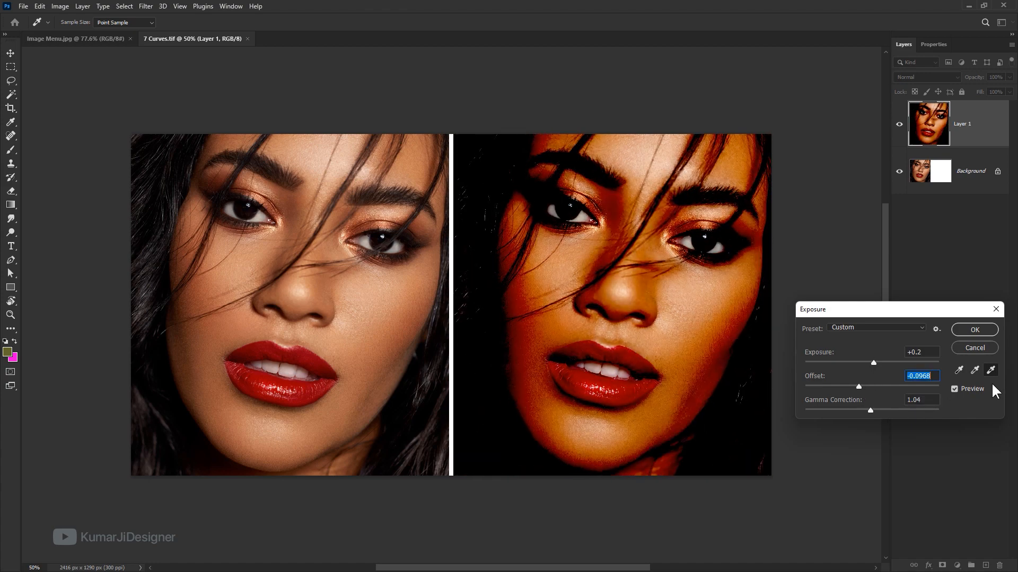
{"action": "key", "text": "alt"}
{"action": "left_click", "coordinate": [978, 349]}
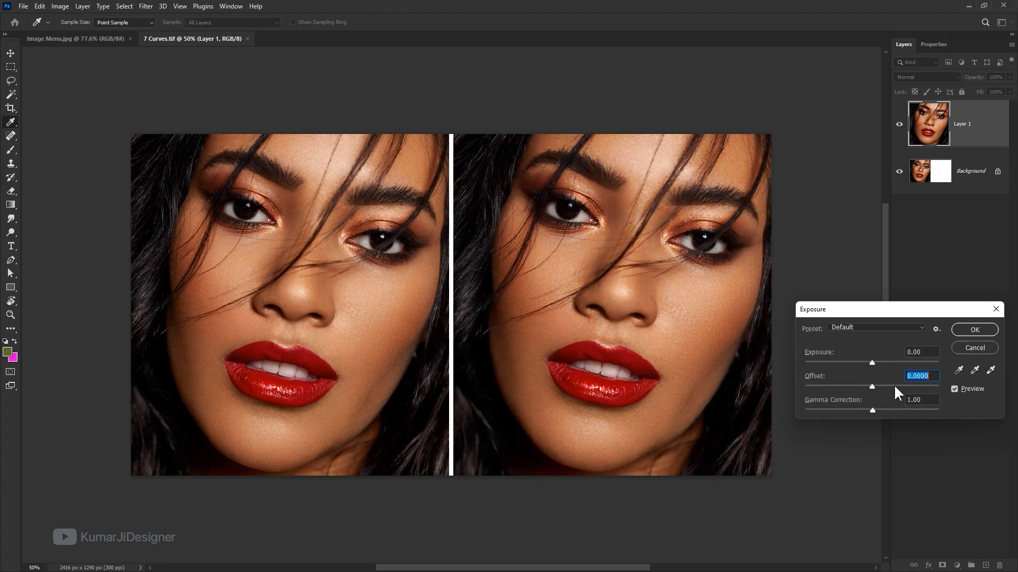
- Set Offset to -0.006 and Exposure to +0.8, compare the two portraits, and cancel the Exposure adjustment
{"action": "left_click", "coordinate": [870, 386]}
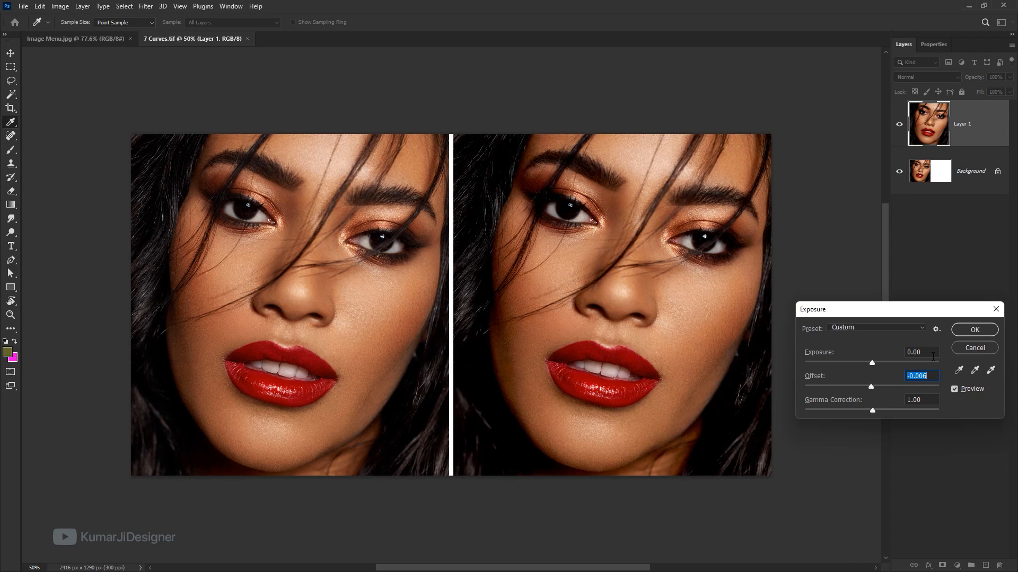
{"action": "left_click", "coordinate": [917, 355]}
{"action": "key", "text": "shift+Up"}
{"action": "key", "text": "shift+Up"}
{"action": "key", "text": "shift+Up"}
{"action": "key", "text": "shift+Up"}
{"action": "key", "text": "shift+Up"}
{"action": "key", "text": "shift+Up"}
{"action": "key", "text": "shift+Up"}
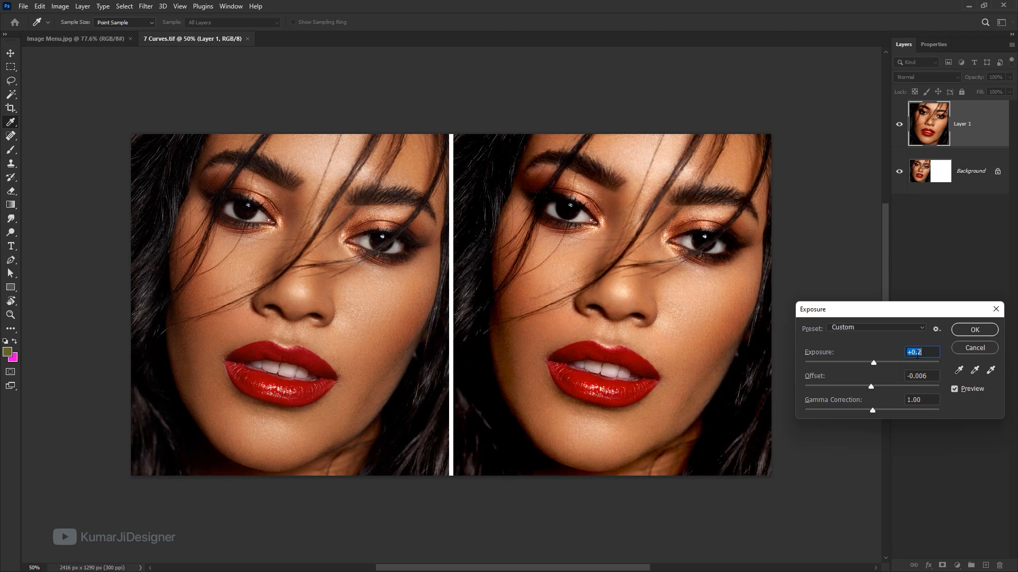
{"action": "key", "text": "shift+Up"}
{"action": "left_click_drag", "start_coordinate": [875, 310], "coordinate": [828, 324]}
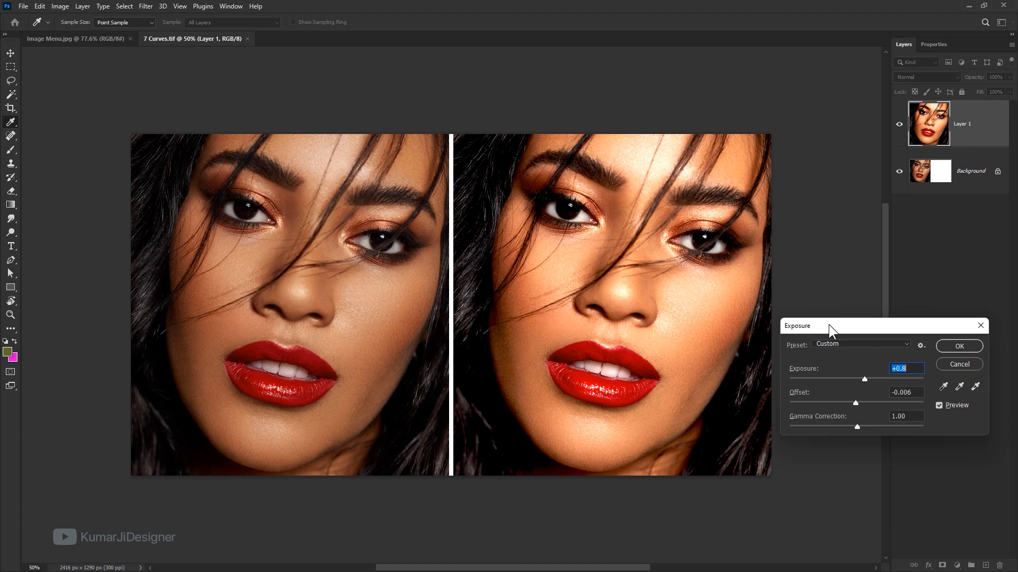
{"action": "left_click_drag", "start_coordinate": [829, 324], "coordinate": [830, 290]}
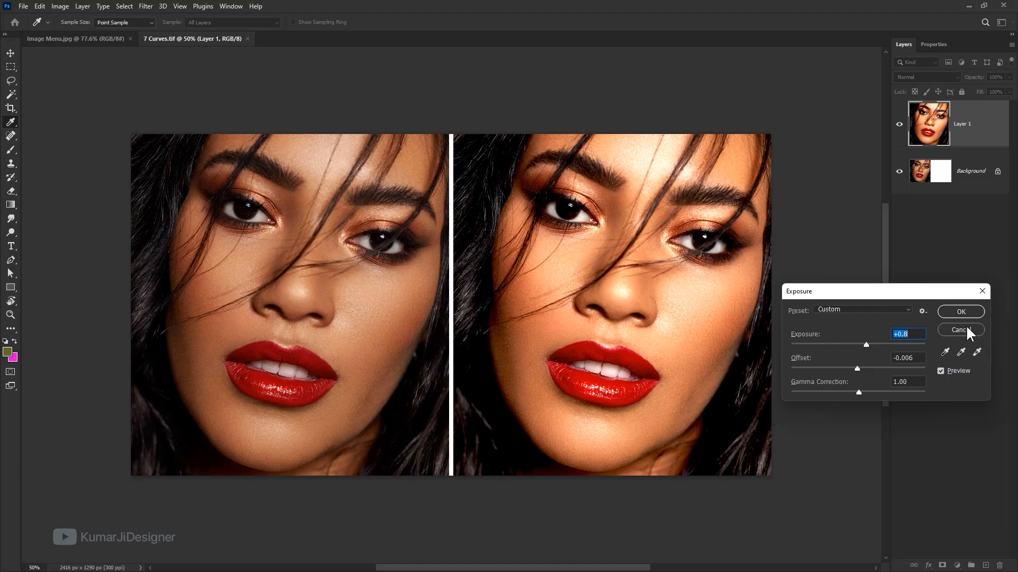
{"action": "left_click", "coordinate": [966, 328]}
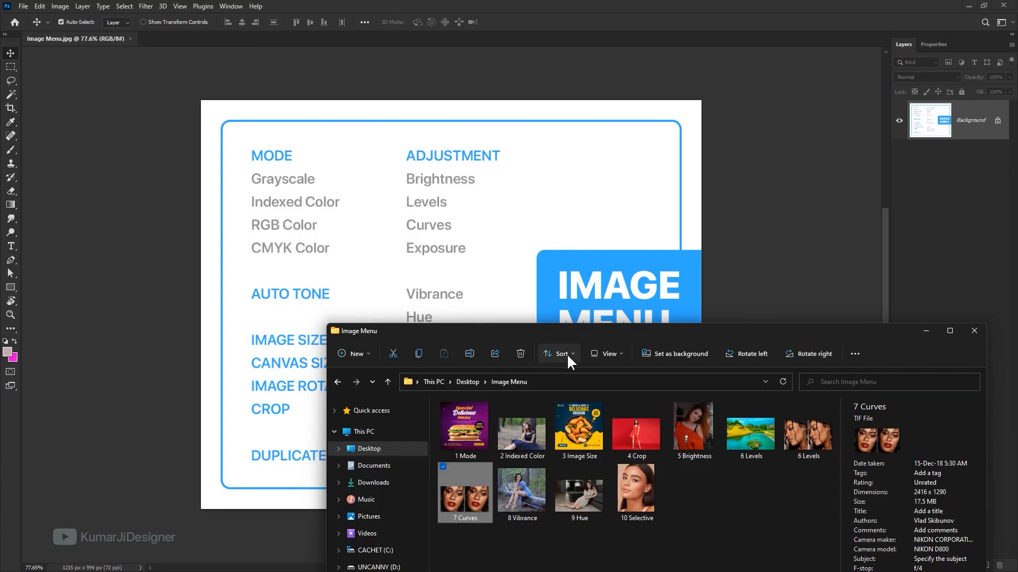
- Open the 8 Vibrance photo from the Image Menu folder and start the Vibrance adjustment on its Background layer
{"action": "left_click_drag", "start_coordinate": [583, 338], "coordinate": [742, 288]}
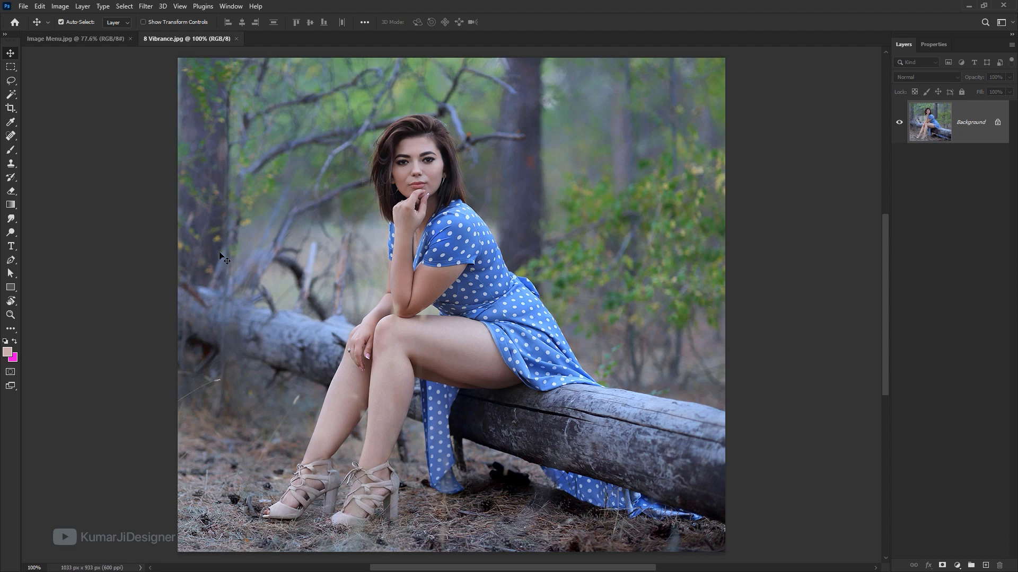
{"action": "left_click", "coordinate": [59, 7]}
{"action": "mouse_move", "coordinate": [82, 34]}
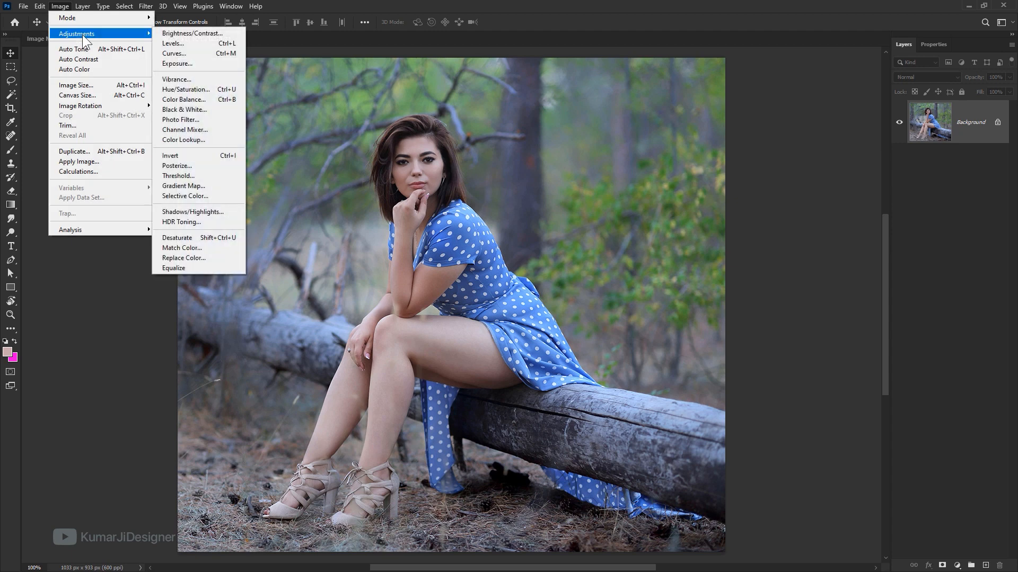
{"action": "left_click", "coordinate": [227, 80]}
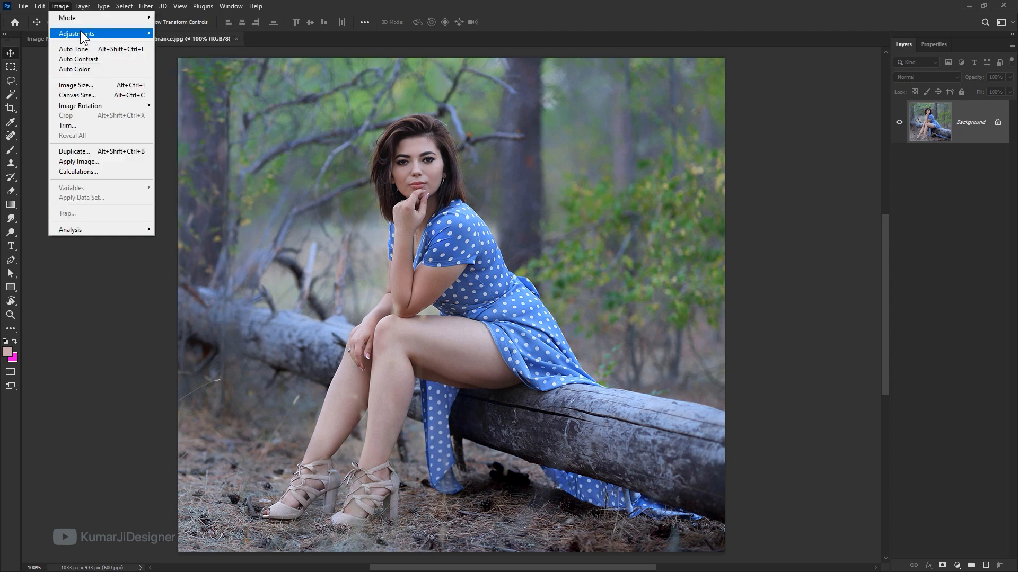
{"action": "mouse_move", "coordinate": [81, 34]}
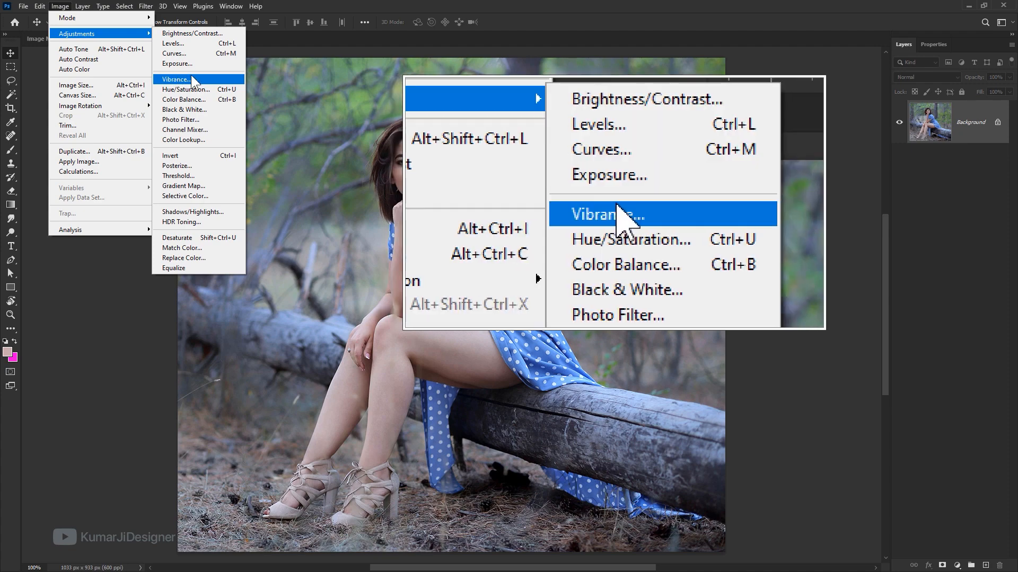
{"action": "left_click", "coordinate": [175, 80]}
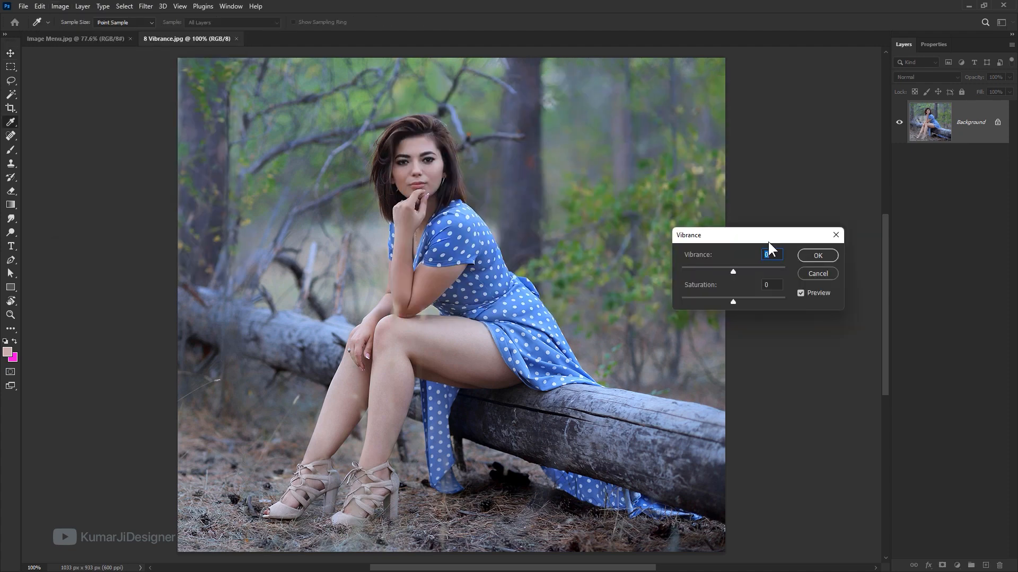
- Set the forest portrait's Vibrance to +70 and its Saturation to +20
{"action": "left_click_drag", "start_coordinate": [768, 241], "coordinate": [781, 250]}
{"action": "key", "text": "shift+Up"}
{"action": "key", "text": "shift+Up"}
{"action": "key", "text": "shift+Up"}
{"action": "key", "text": "shift+Up"}
{"action": "key", "text": "shift+Up"}
{"action": "key", "text": "shift+Up"}
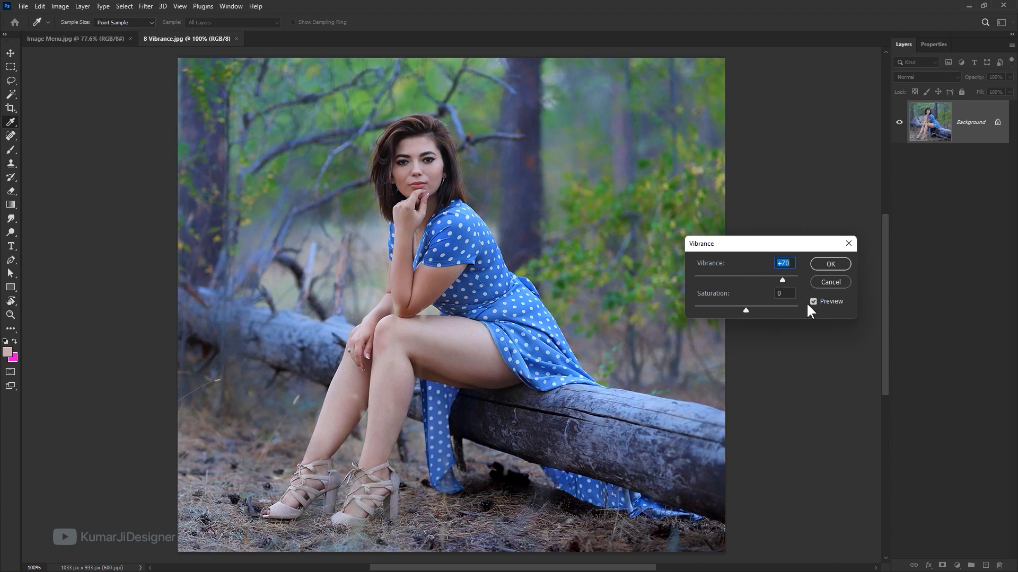
{"action": "key", "text": "Tab"}
{"action": "key", "text": "shift+Up"}
{"action": "key", "text": "shift+Up"}
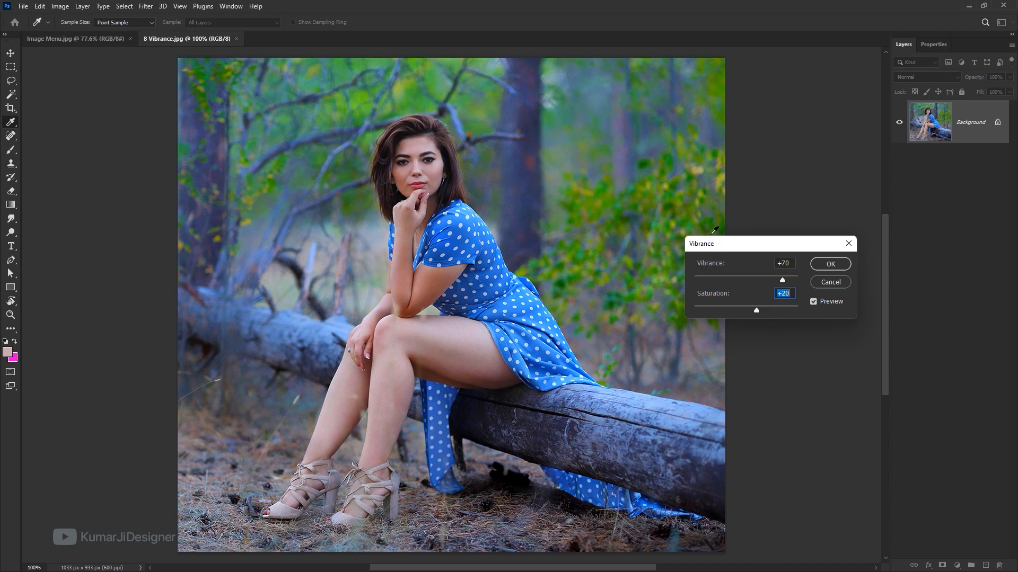
- Compare the forest portrait with and without the Vibrance adjustment, and cancel the adjustment
{"action": "left_click_drag", "start_coordinate": [722, 245], "coordinate": [781, 262]}
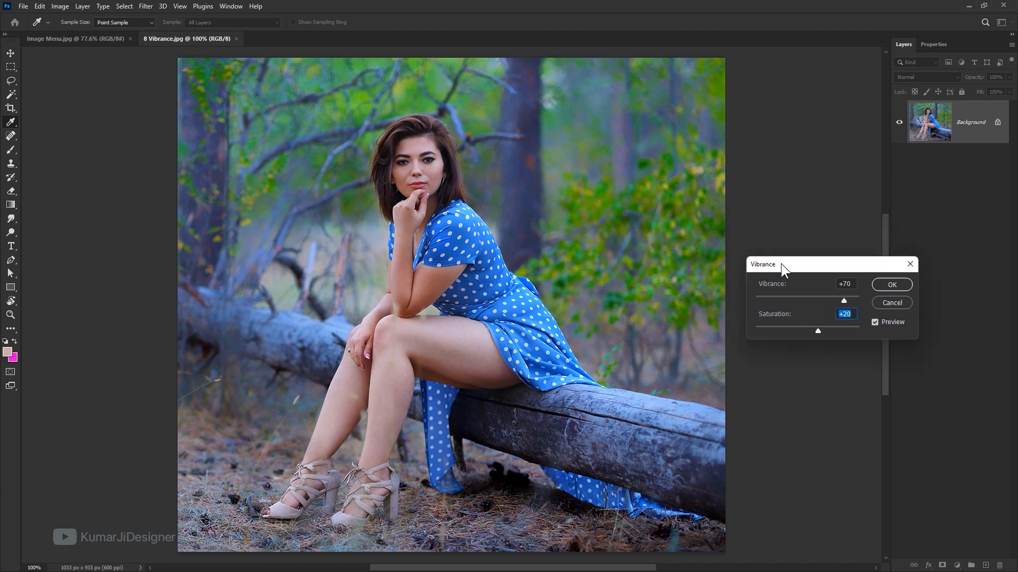
{"action": "left_click", "coordinate": [880, 321]}
{"action": "left_click", "coordinate": [880, 323]}
{"action": "left_click", "coordinate": [881, 322]}
{"action": "left_click", "coordinate": [880, 321]}
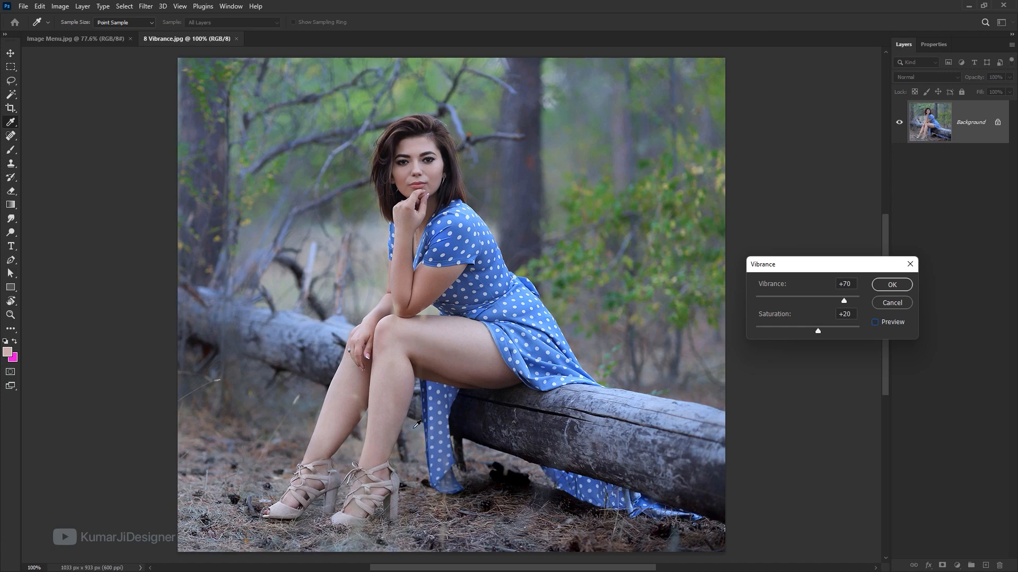
{"action": "left_click", "coordinate": [883, 321]}
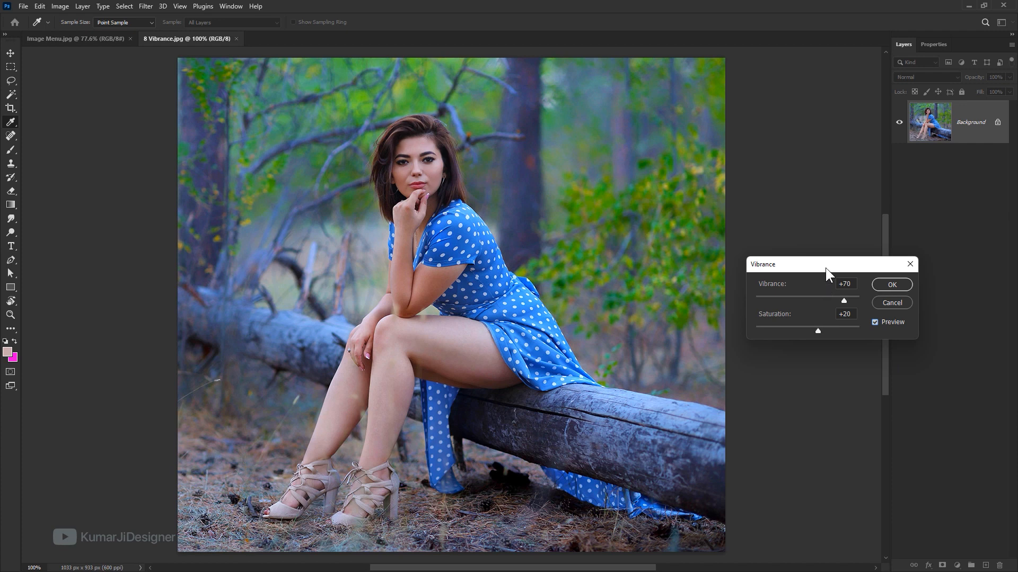
{"action": "left_click_drag", "start_coordinate": [826, 269], "coordinate": [823, 340]}
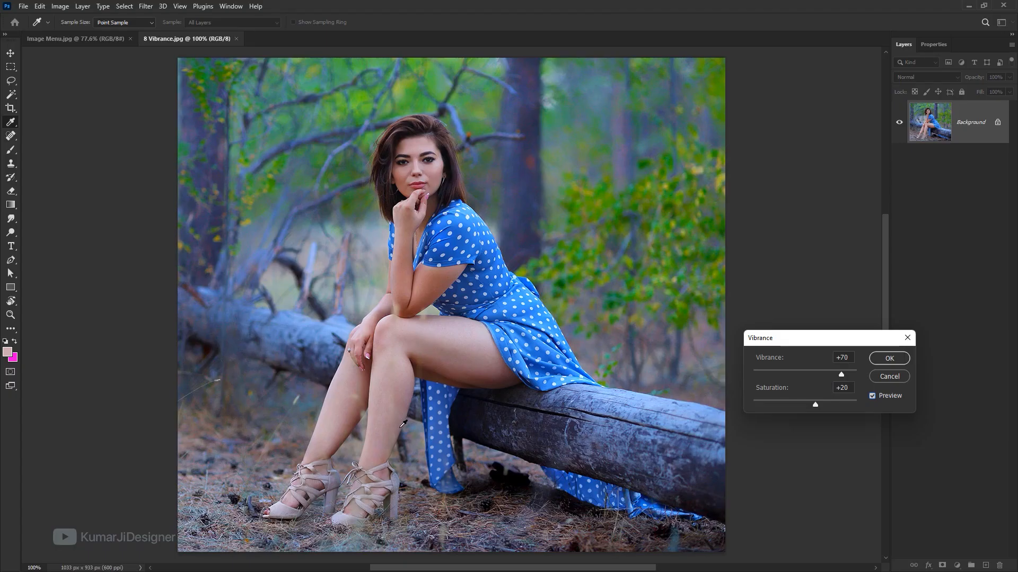
{"action": "left_click", "coordinate": [894, 378]}
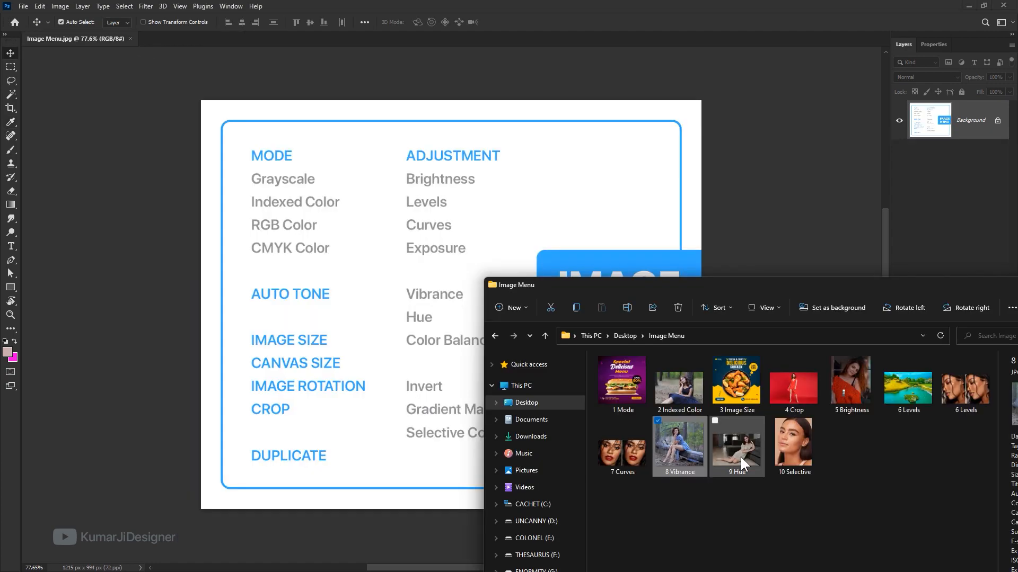
- Open the 9 Hue photo from the Image Menu folder and start the Hue/Saturation adjustment, keeping its dialog clear of the face
{"action": "double_click", "coordinate": [740, 455]}
{"action": "key", "text": "ctrl+u"}
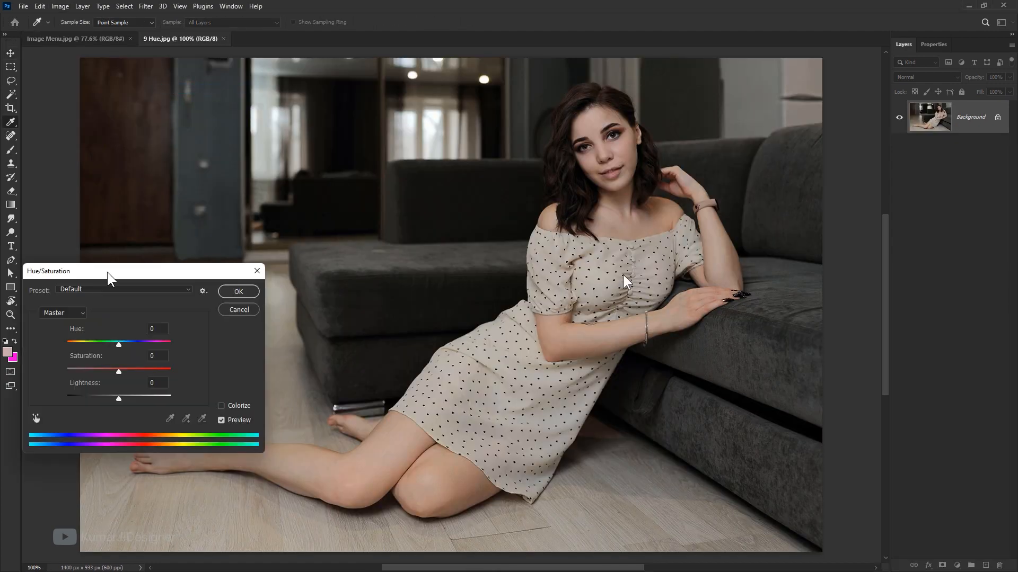
{"action": "left_click_drag", "start_coordinate": [771, 294], "coordinate": [793, 345]}
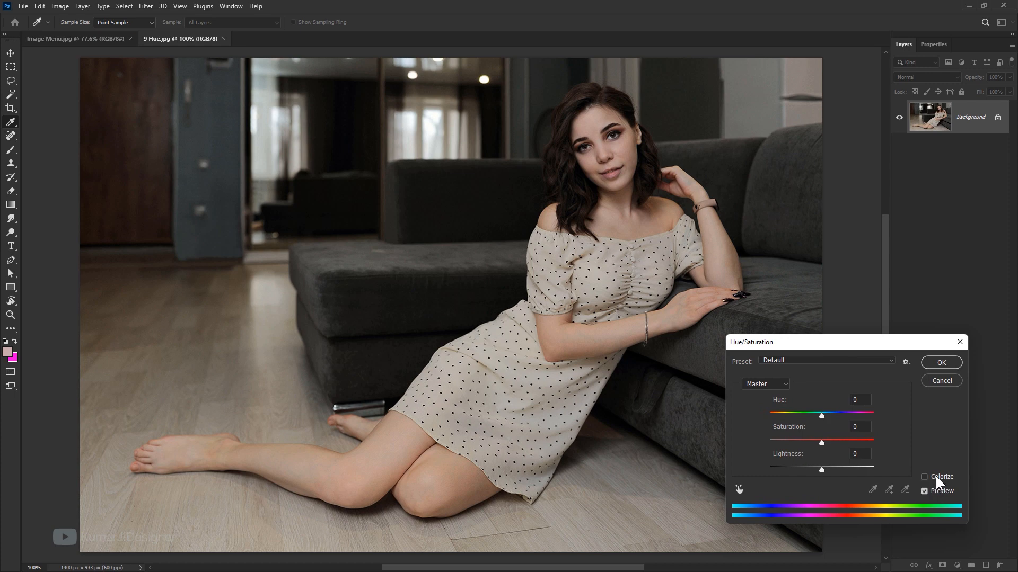
- Try colorizing the sofa portrait with Saturation 46 and Hue 204, and reset all Hue/Saturation settings to their defaults
{"action": "left_click", "coordinate": [935, 475]}
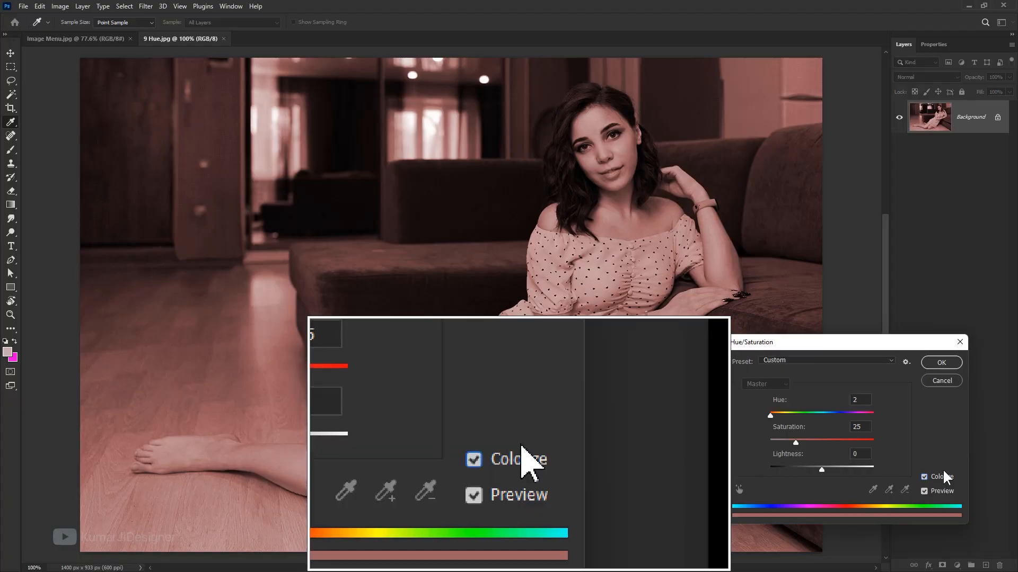
{"action": "left_click", "coordinate": [948, 476]}
{"action": "left_click", "coordinate": [946, 475]}
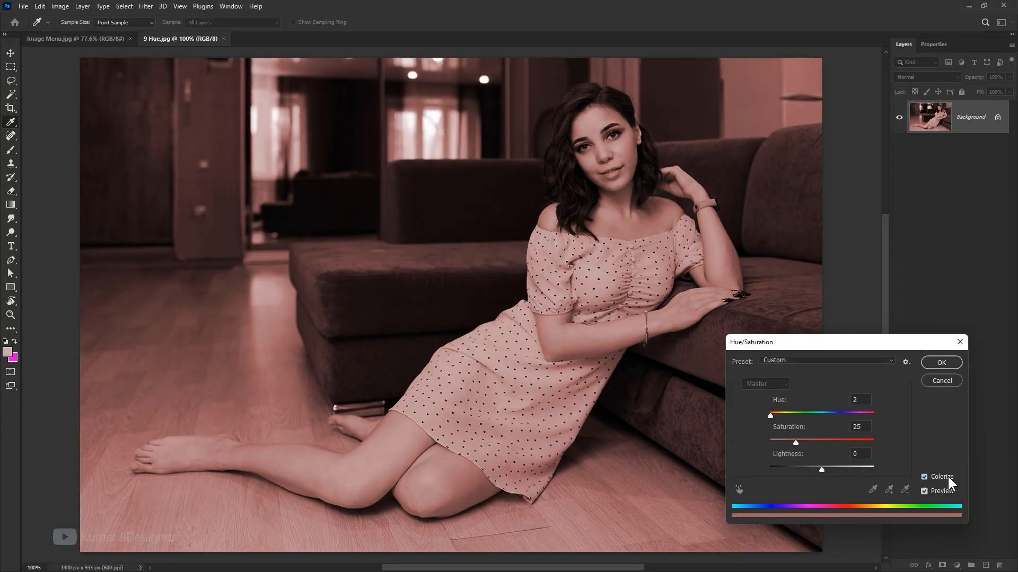
{"action": "left_click_drag", "start_coordinate": [799, 438], "coordinate": [817, 438]}
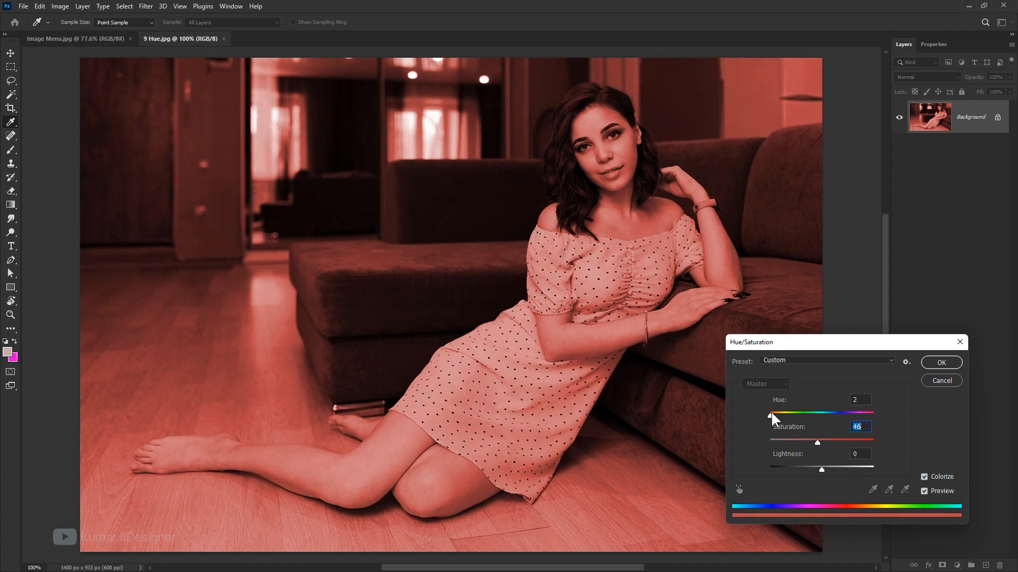
{"action": "left_click_drag", "start_coordinate": [770, 413], "coordinate": [822, 417]}
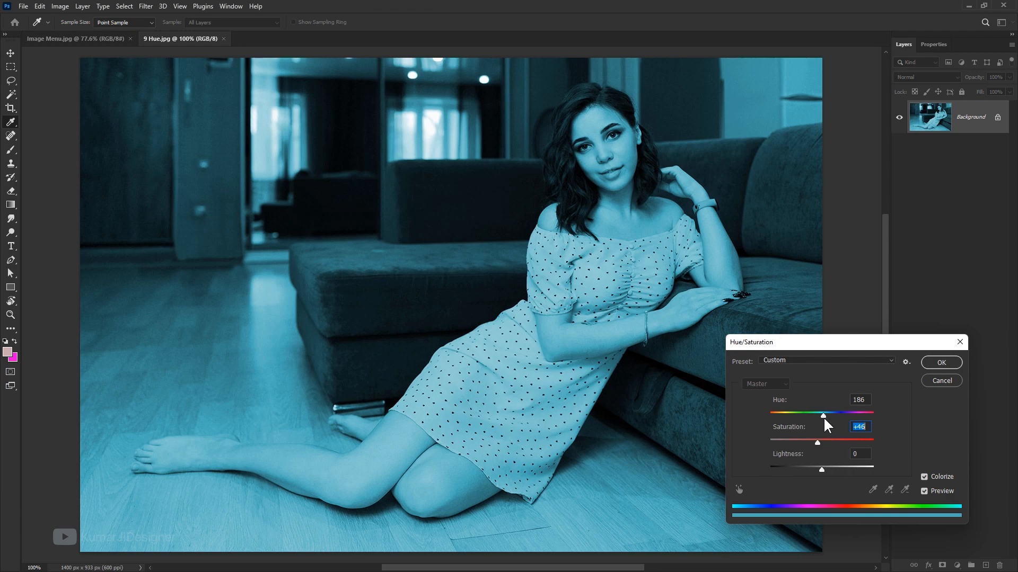
{"action": "mouse_move", "coordinate": [823, 418]}
{"action": "left_mouse_down"}
{"action": "mouse_move", "coordinate": [841, 417]}
{"action": "mouse_move", "coordinate": [802, 418]}
{"action": "mouse_move", "coordinate": [829, 414]}
{"action": "left_mouse_up"}
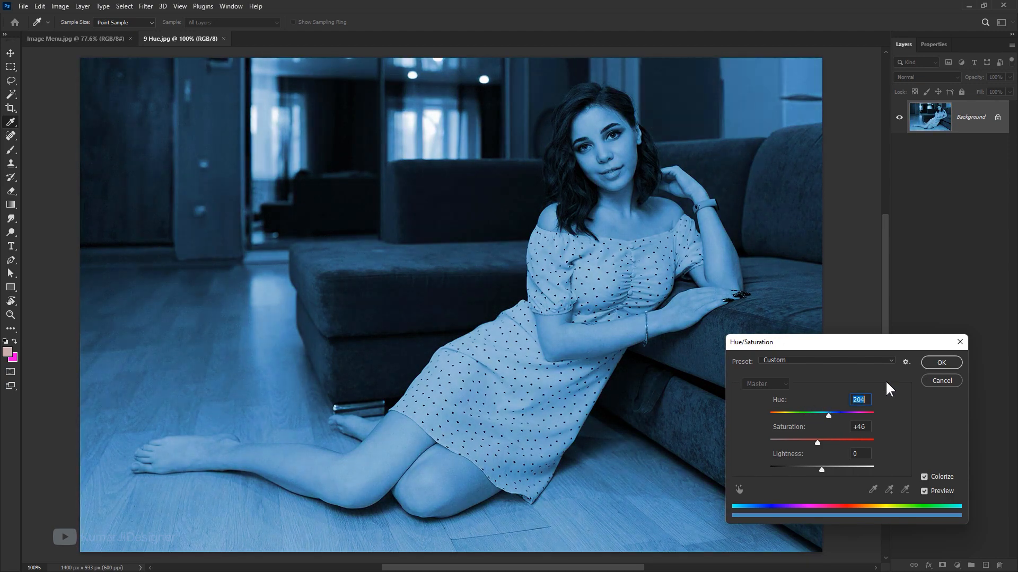
{"action": "left_click", "coordinate": [942, 381], "text": "alt"}
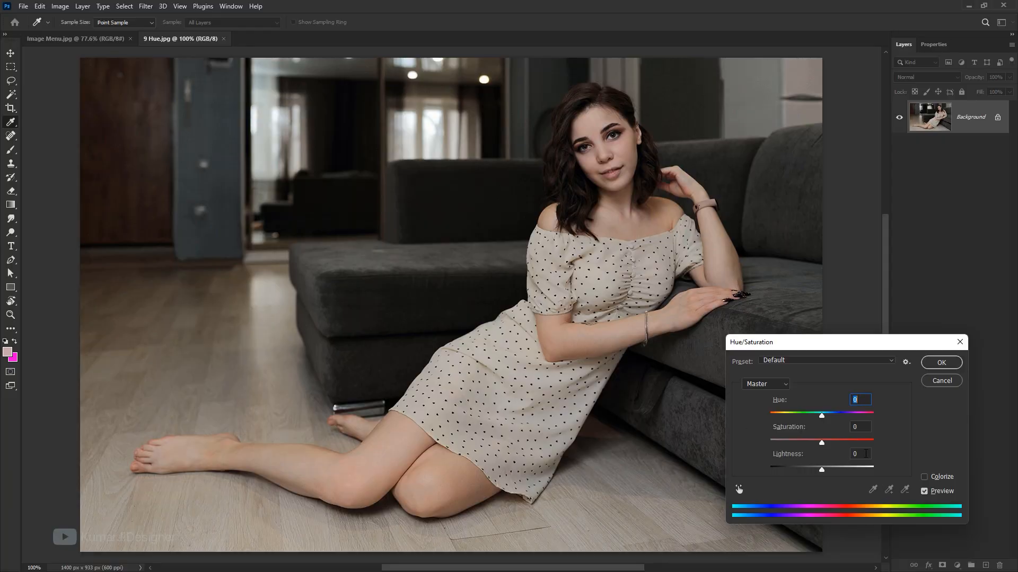
- Try a Master Saturation of +31 on the sofa portrait, and close the Hue/Saturation adjustment
{"action": "left_click_drag", "start_coordinate": [821, 442], "coordinate": [837, 429]}
{"action": "left_click_drag", "start_coordinate": [773, 344], "coordinate": [760, 346]}
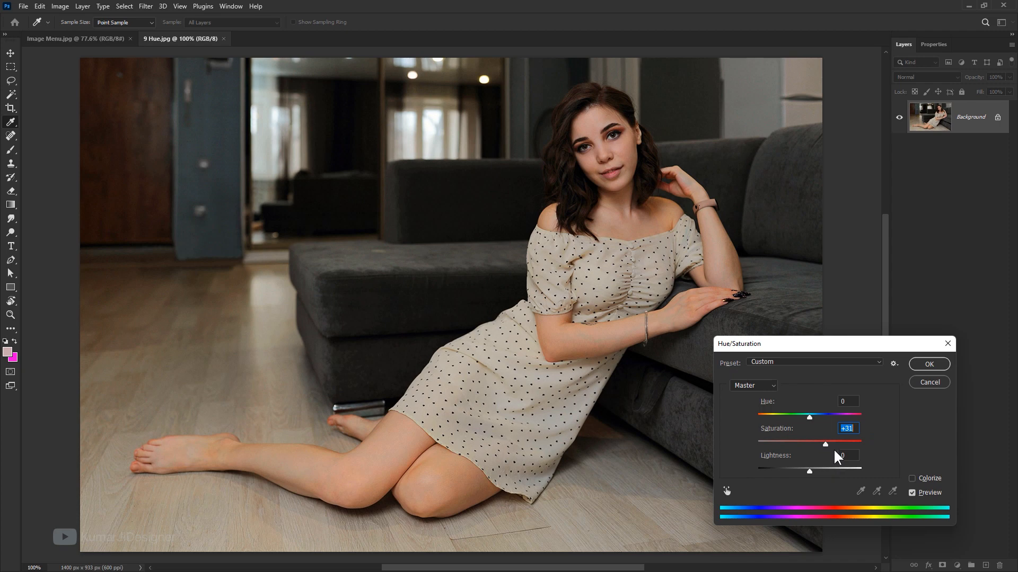
{"action": "left_click_drag", "start_coordinate": [839, 345], "coordinate": [825, 345]}
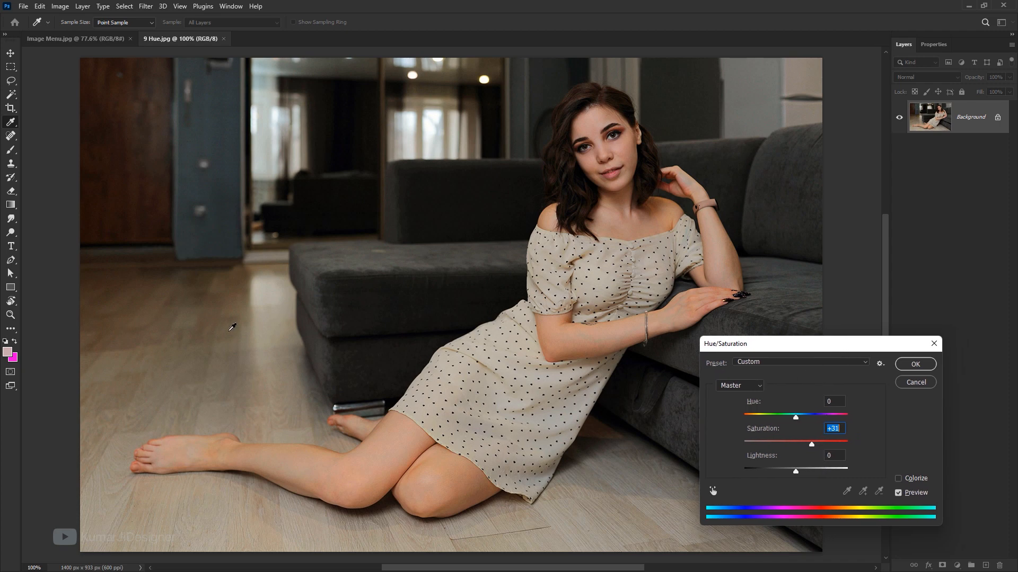
{"action": "left_click_drag", "start_coordinate": [808, 345], "coordinate": [800, 348]}
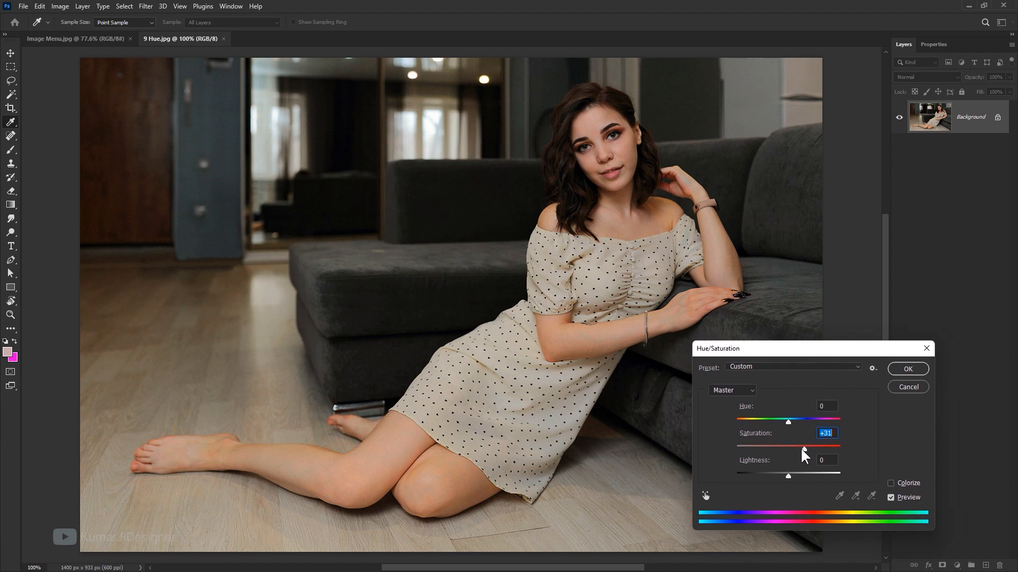
{"action": "mouse_move", "coordinate": [806, 450]}
{"action": "left_mouse_down"}
{"action": "mouse_move", "coordinate": [865, 449]}
{"action": "mouse_move", "coordinate": [810, 455]}
{"action": "left_mouse_up"}
{"action": "key", "text": "Return"}
- Start the Color Balance adjustment on the sofa portrait's Background layer
{"action": "key", "text": "v"}
{"action": "left_click", "coordinate": [60, 6]}
{"action": "mouse_move", "coordinate": [87, 37]}
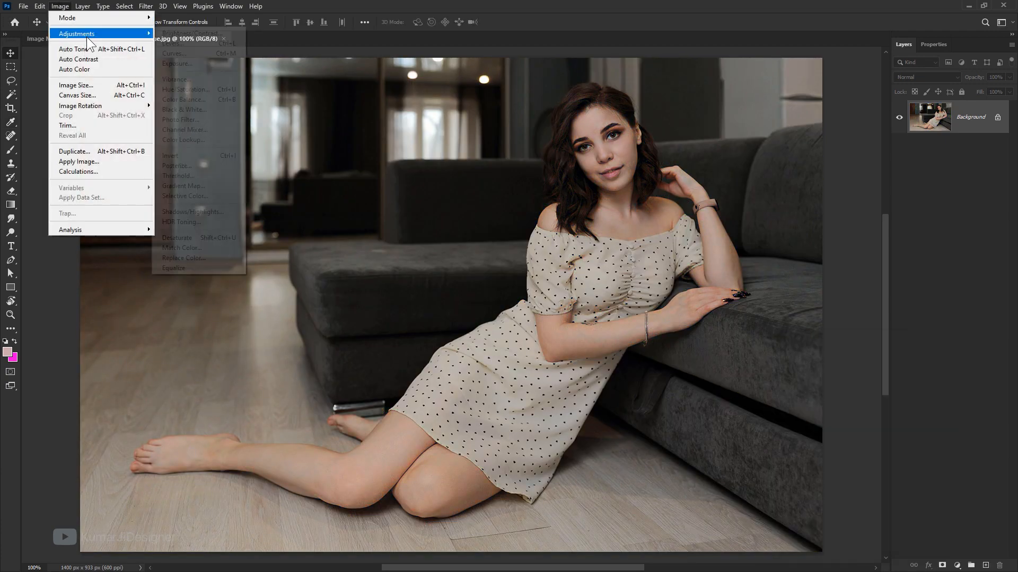
{"action": "left_click", "coordinate": [224, 101]}
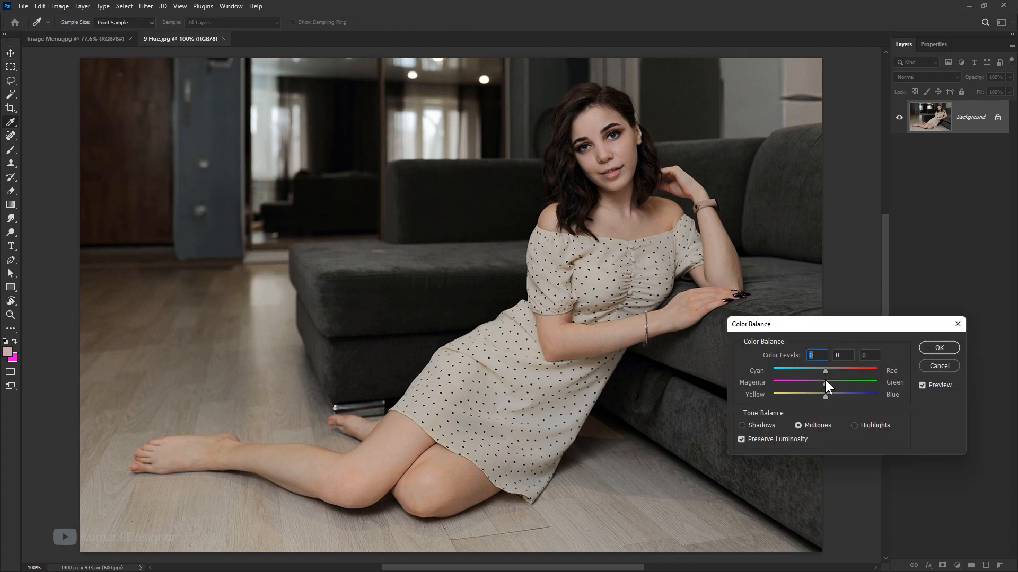
- Try shifting the sofa portrait's midtones in Color Balance, including color levels of +20, +5 and +63
{"action": "left_click", "coordinate": [821, 381]}
{"action": "left_click_drag", "start_coordinate": [825, 376], "coordinate": [804, 379]}
{"action": "left_click_drag", "start_coordinate": [786, 376], "coordinate": [784, 375]}
{"action": "type", "text": "0"}
{"action": "left_click_drag", "start_coordinate": [826, 368], "coordinate": [850, 371]}
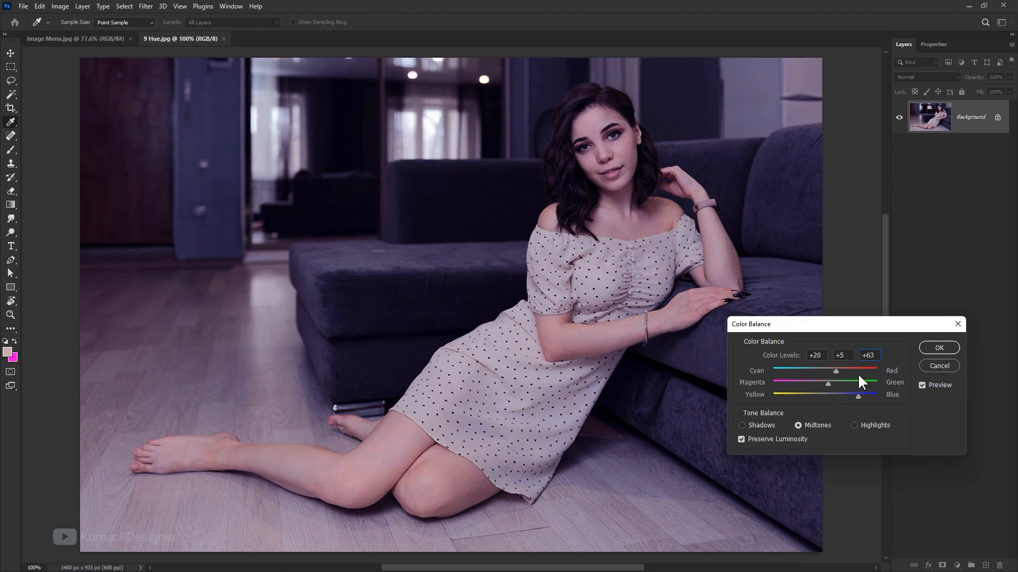
{"action": "left_click_drag", "start_coordinate": [858, 375], "coordinate": [816, 395]}
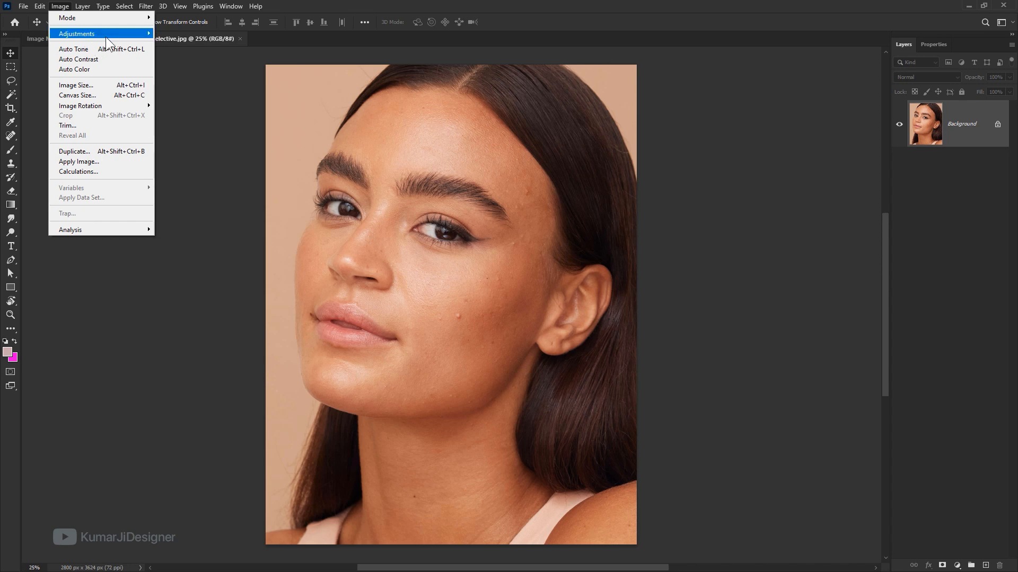
- Invert the colors of the 10 Selective portrait, and invert them back
{"action": "left_click", "coordinate": [553, 160]}
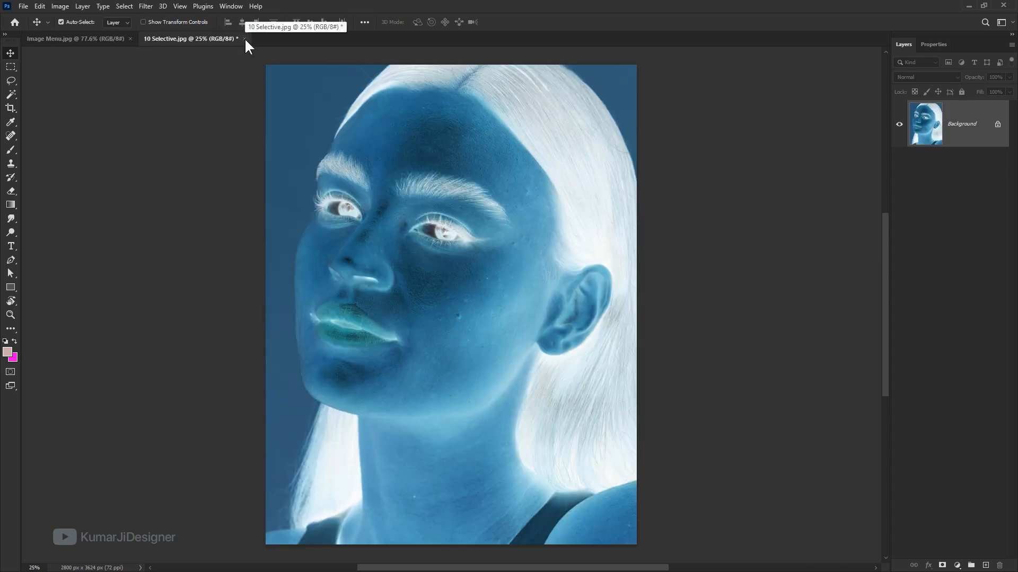
{"action": "left_click", "coordinate": [59, 6]}
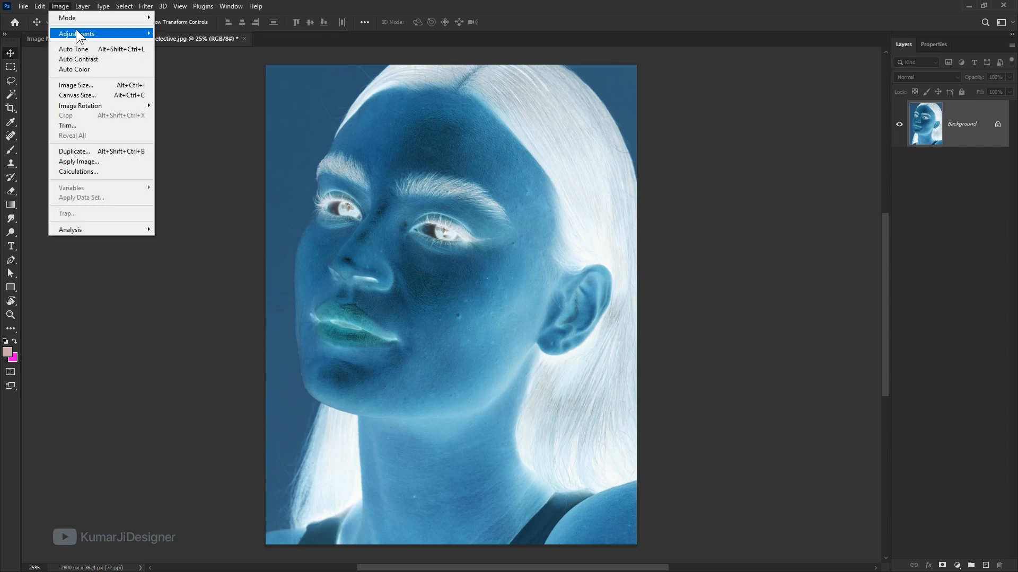
{"action": "mouse_move", "coordinate": [75, 32]}
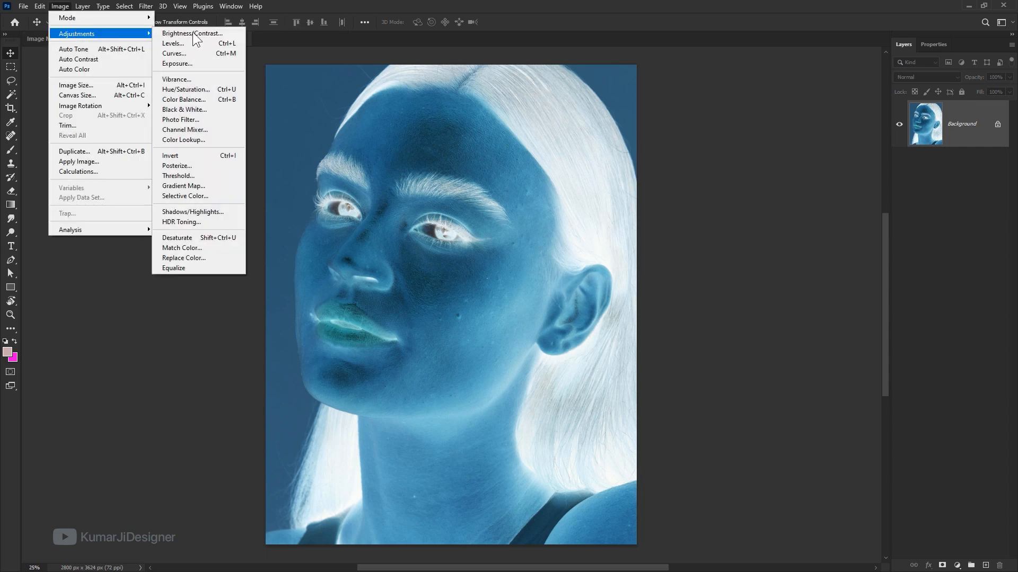
{"action": "left_click", "coordinate": [214, 155]}
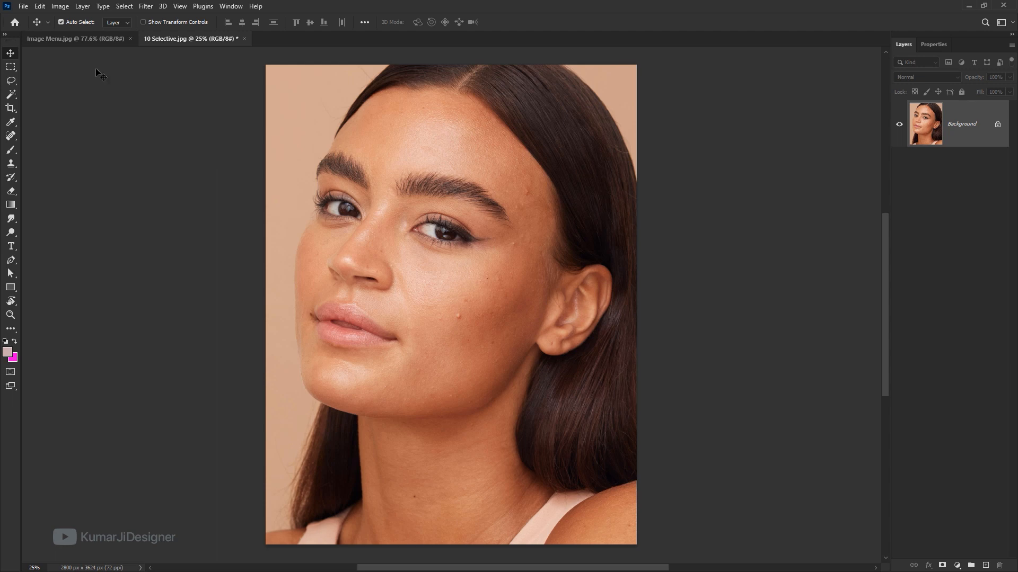
- Start a Gradient Map adjustment on the 10 Selective portrait using the foreground and background colors, and reverse the gradient
{"action": "left_click", "coordinate": [58, 7]}
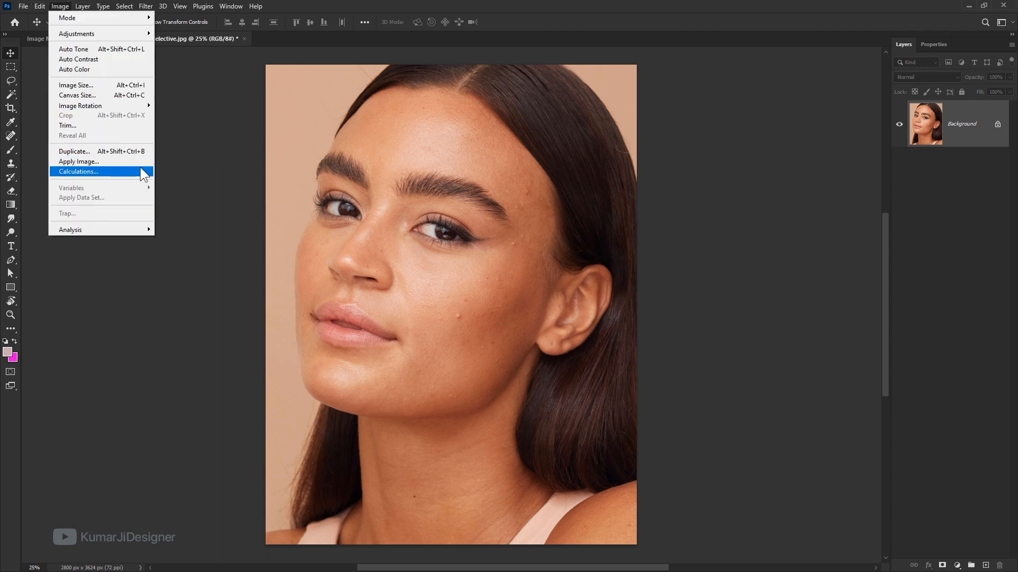
{"action": "left_click", "coordinate": [99, 295]}
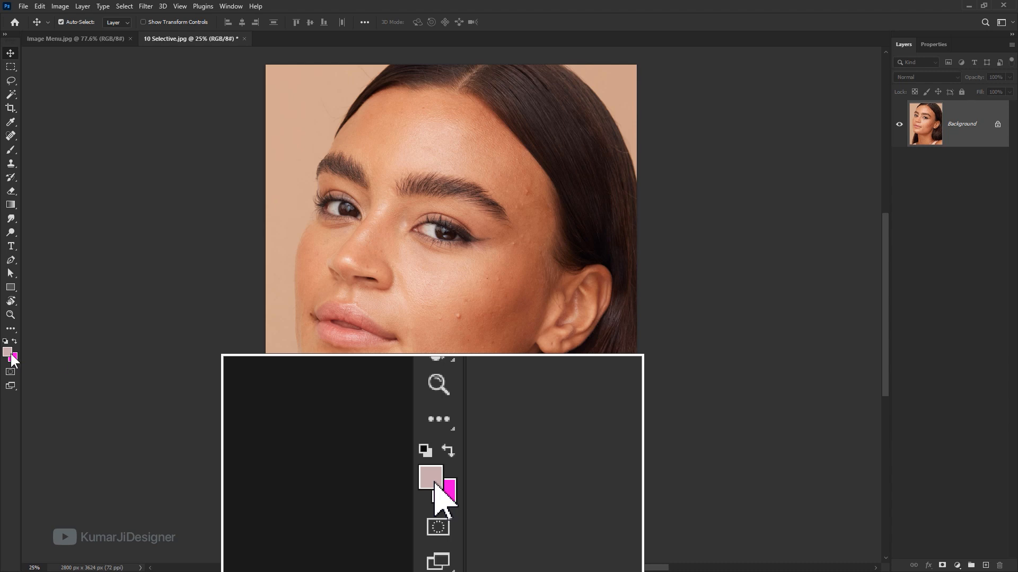
{"action": "left_click", "coordinate": [68, 7]}
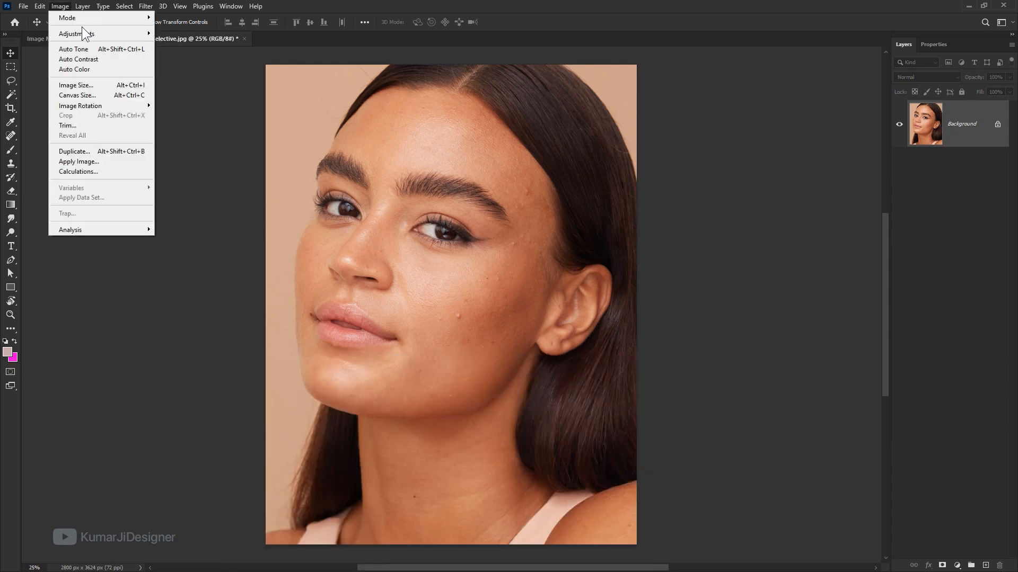
{"action": "mouse_move", "coordinate": [88, 34]}
{"action": "left_click", "coordinate": [197, 187]}
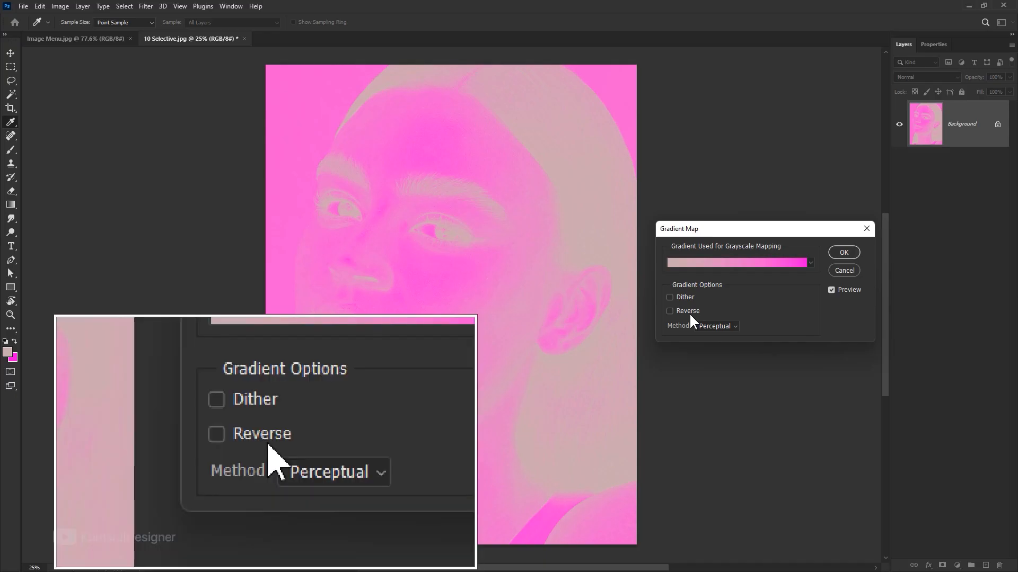
{"action": "left_click", "coordinate": [688, 311]}
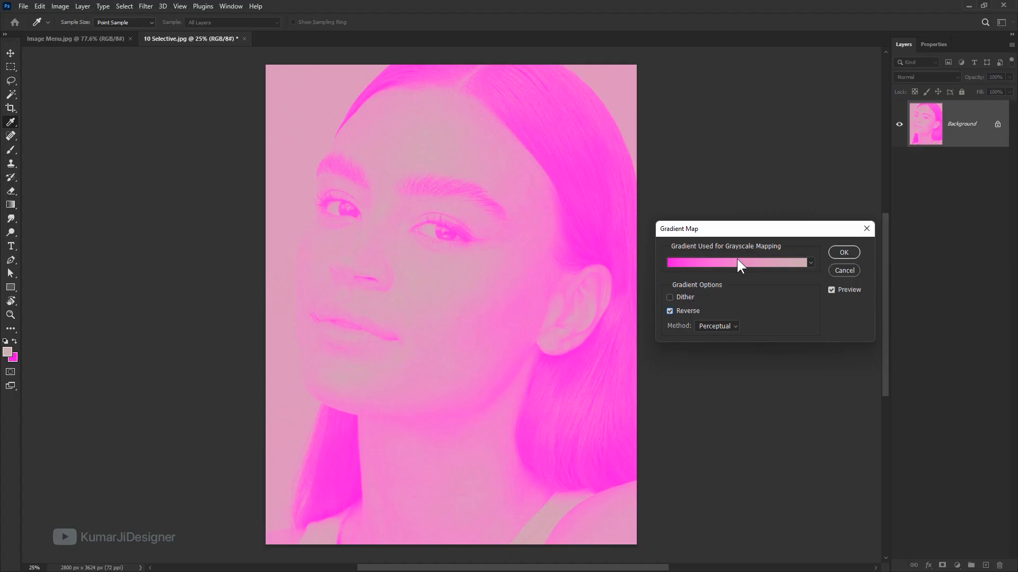
- Try violet 7e00ff and green 41ce6f for the gradient's starting color stop, and cancel the gradient edits
{"action": "left_click", "coordinate": [737, 261]}
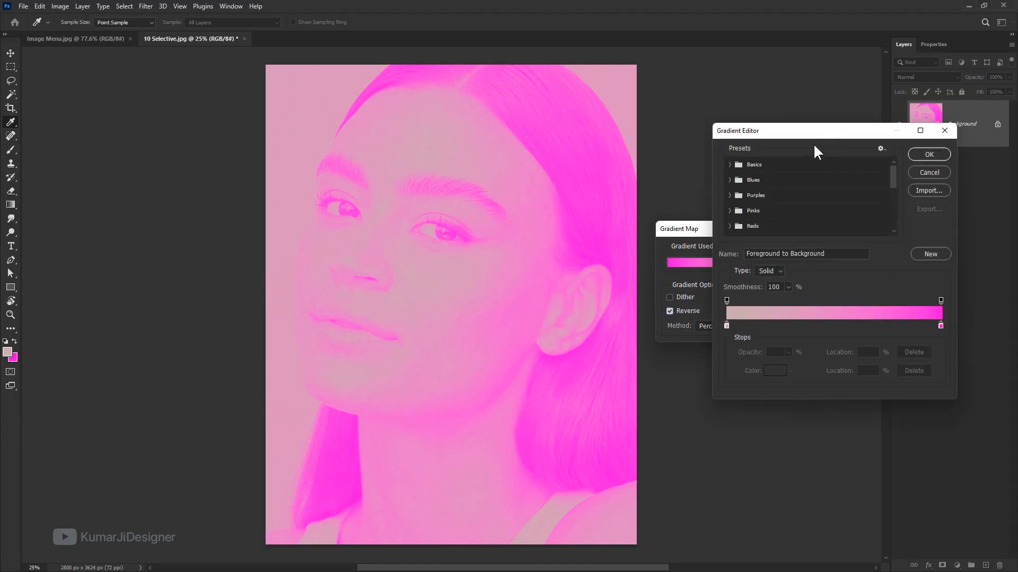
{"action": "left_click", "coordinate": [726, 326]}
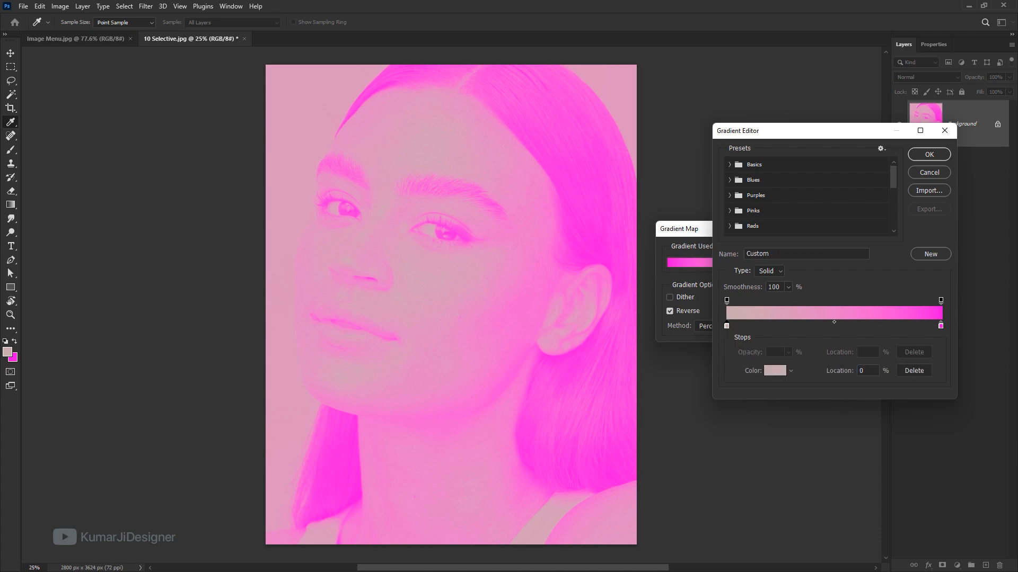
{"action": "left_click", "coordinate": [774, 370]}
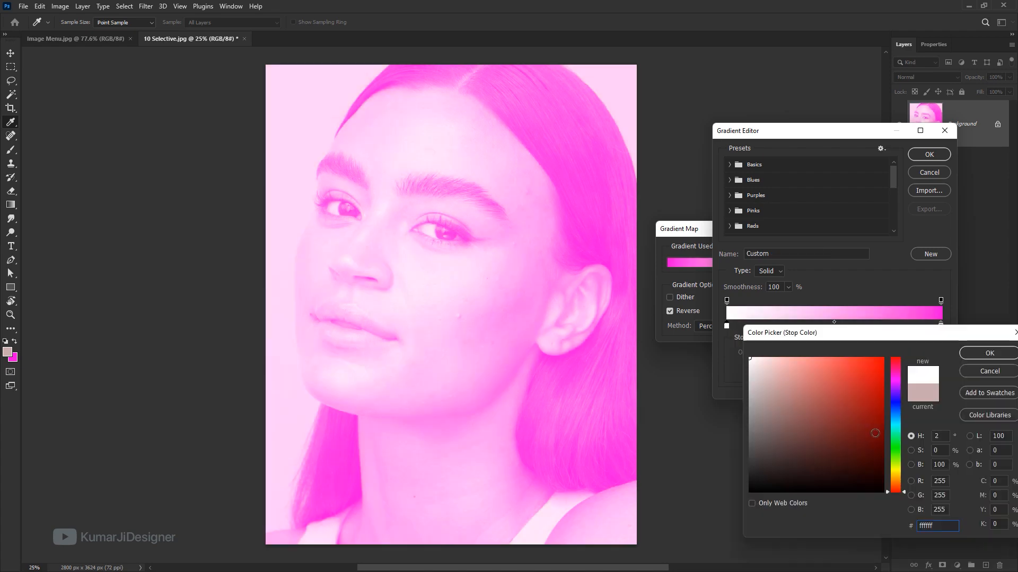
{"action": "left_click", "coordinate": [875, 422]}
{"action": "left_click", "coordinate": [897, 391]}
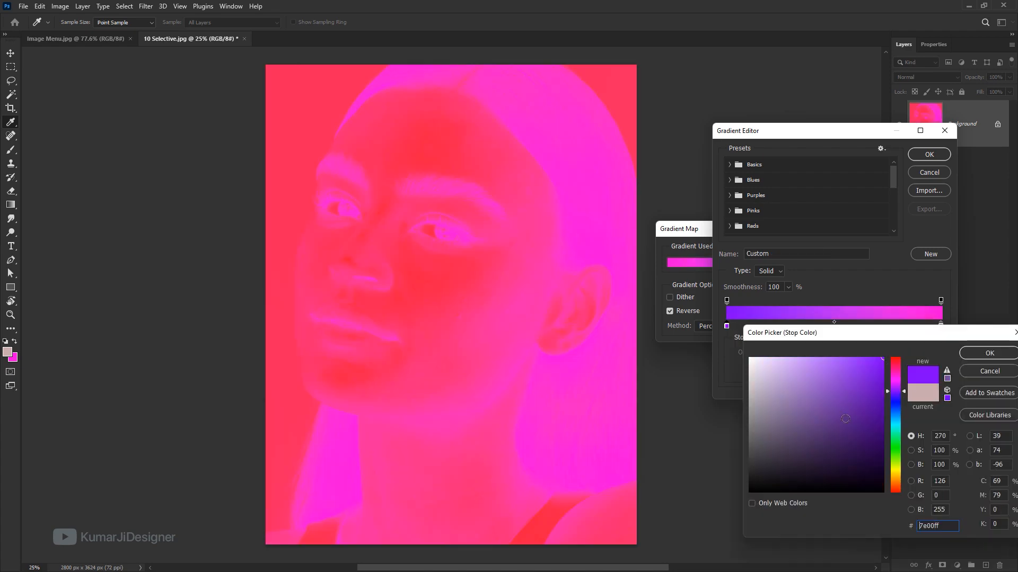
{"action": "left_click", "coordinate": [896, 440]}
{"action": "left_click", "coordinate": [839, 386]}
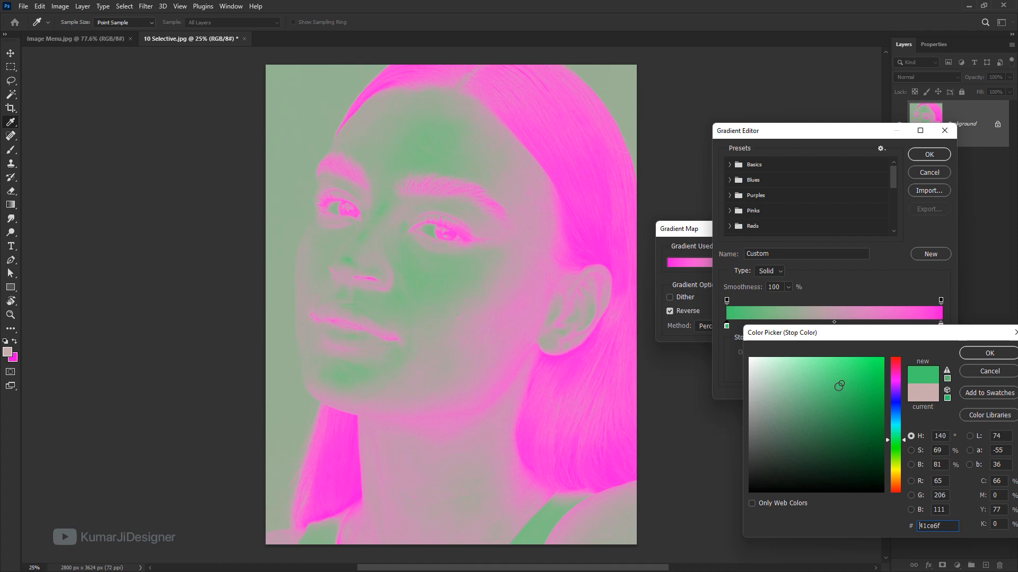
{"action": "left_click", "coordinate": [989, 371]}
{"action": "left_click", "coordinate": [929, 173]}
- Try gradients from the Purples presets for the portrait's Gradient Map, including Purple_11 and Purple_19
{"action": "left_click", "coordinate": [772, 261]}
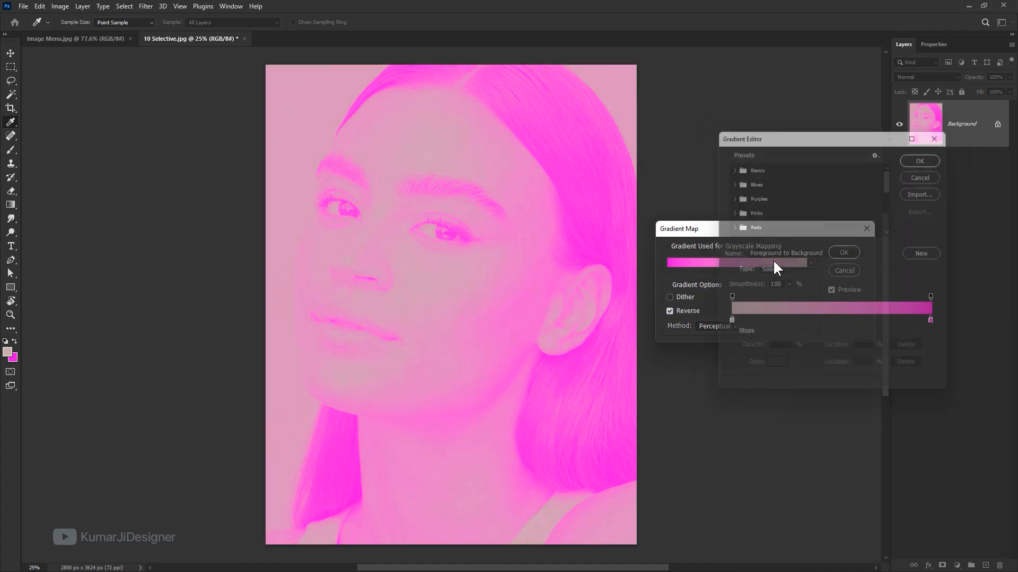
{"action": "left_click", "coordinate": [731, 195]}
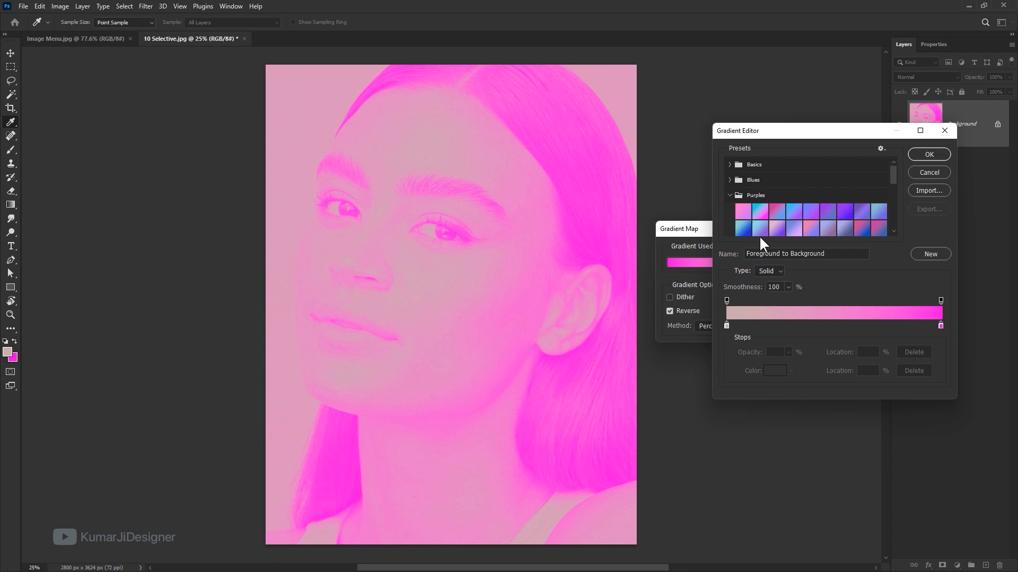
{"action": "left_click", "coordinate": [759, 232]}
{"action": "scroll", "coordinate": [749, 200], "scroll_direction": "down", "scroll_amount": 1}
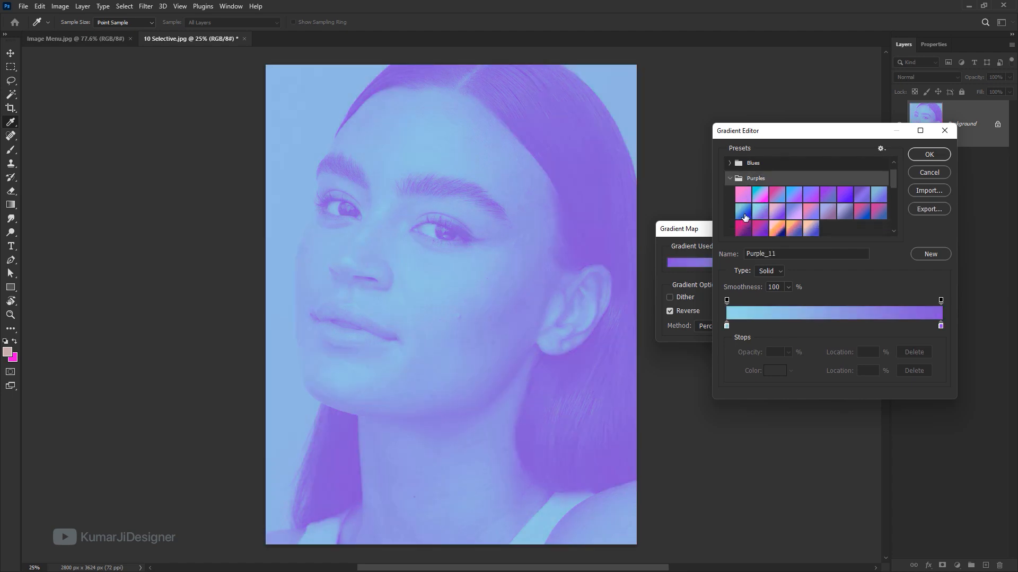
{"action": "left_click", "coordinate": [743, 212]}
{"action": "left_click", "coordinate": [743, 229]}
{"action": "left_click_drag", "start_coordinate": [893, 170], "coordinate": [898, 187]}
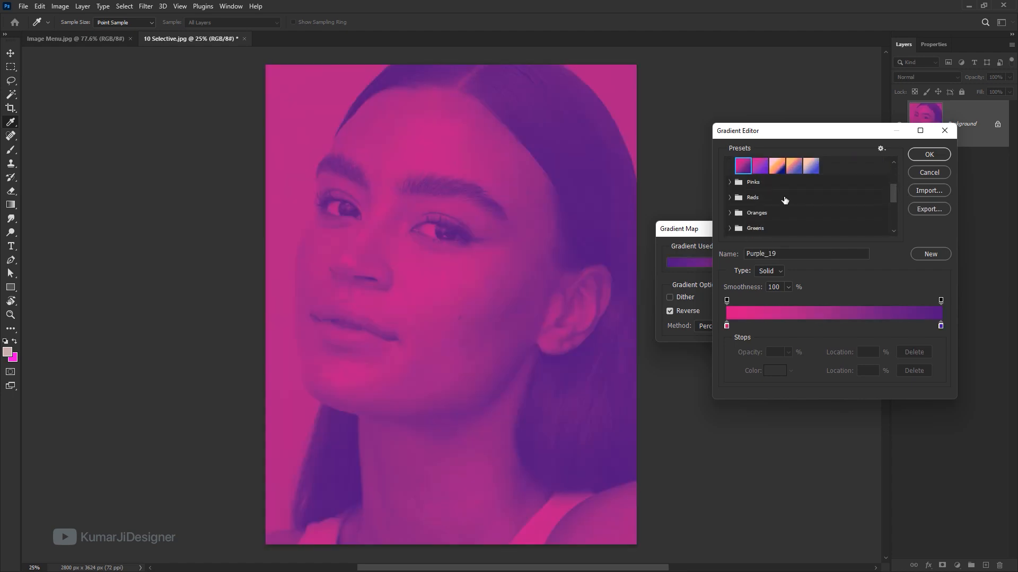
- Try gradients from the Reds presets for the portrait's Gradient Map, including Red_03 and Red_07
{"action": "left_click", "coordinate": [731, 197]}
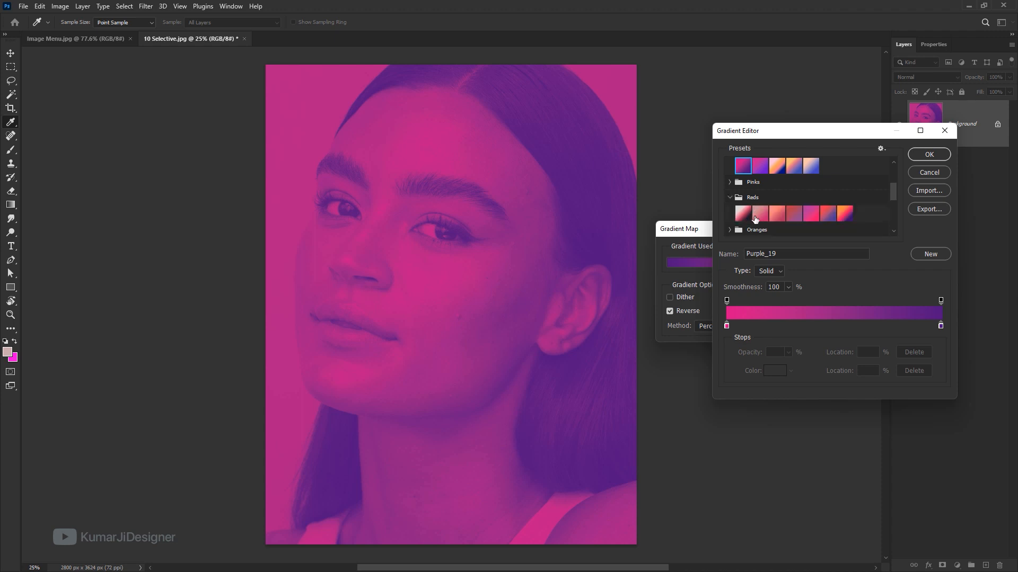
{"action": "left_click", "coordinate": [760, 216]}
{"action": "left_click", "coordinate": [777, 216]}
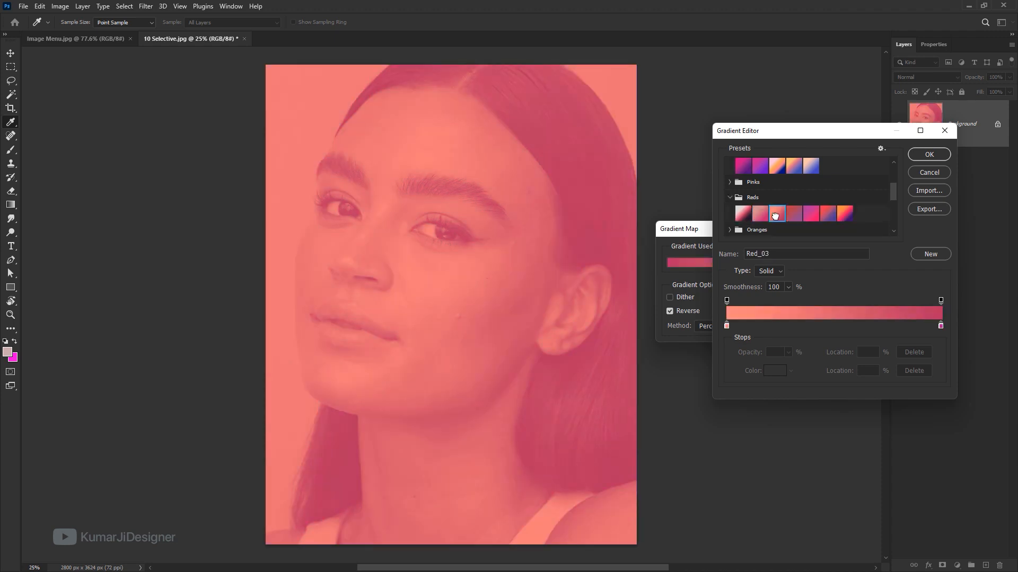
{"action": "left_click", "coordinate": [844, 214]}
{"action": "scroll", "coordinate": [842, 218], "scroll_direction": "down", "scroll_amount": 1}
- Try an Oranges preset, accept the Green_27 gradient for the portrait's Gradient Map, and turn off Reverse
{"action": "left_click", "coordinate": [730, 205]}
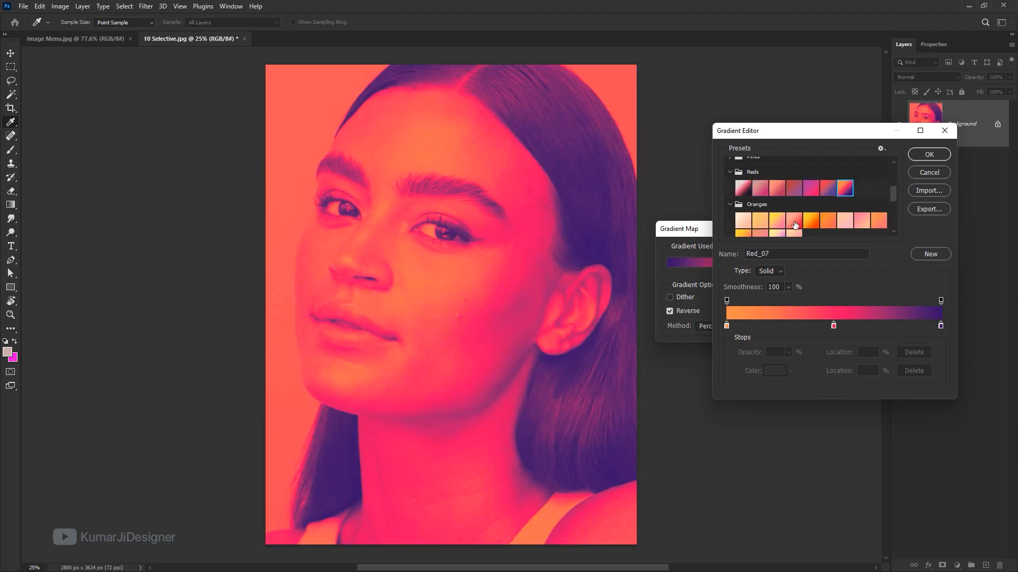
{"action": "left_click", "coordinate": [794, 221]}
{"action": "scroll", "coordinate": [795, 223], "scroll_direction": "down", "scroll_amount": 2}
{"action": "left_click", "coordinate": [878, 227]}
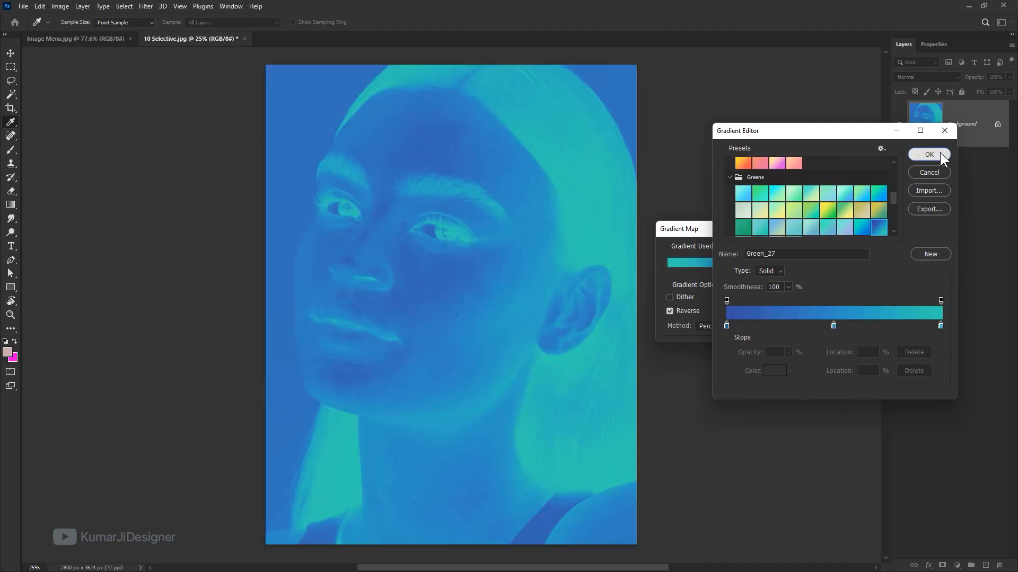
{"action": "left_click", "coordinate": [938, 153]}
{"action": "left_click", "coordinate": [689, 311]}
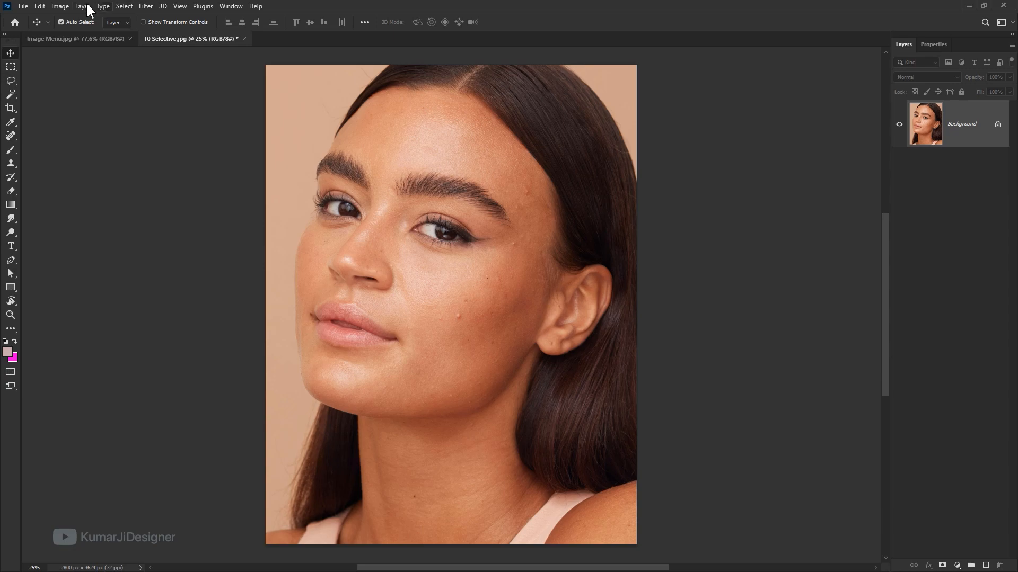
- Try Selective Color on the 10 Selective portrait's Reds with Cyan +15, Magenta +23 and Yellow -17, and compare using the preview
{"action": "left_click", "coordinate": [84, 40]}
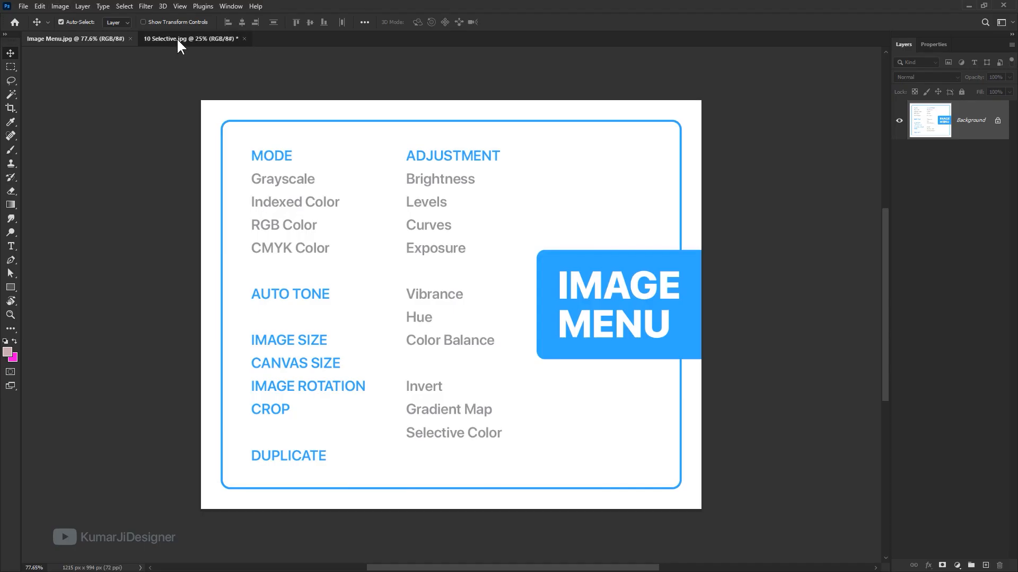
{"action": "left_click", "coordinate": [177, 39]}
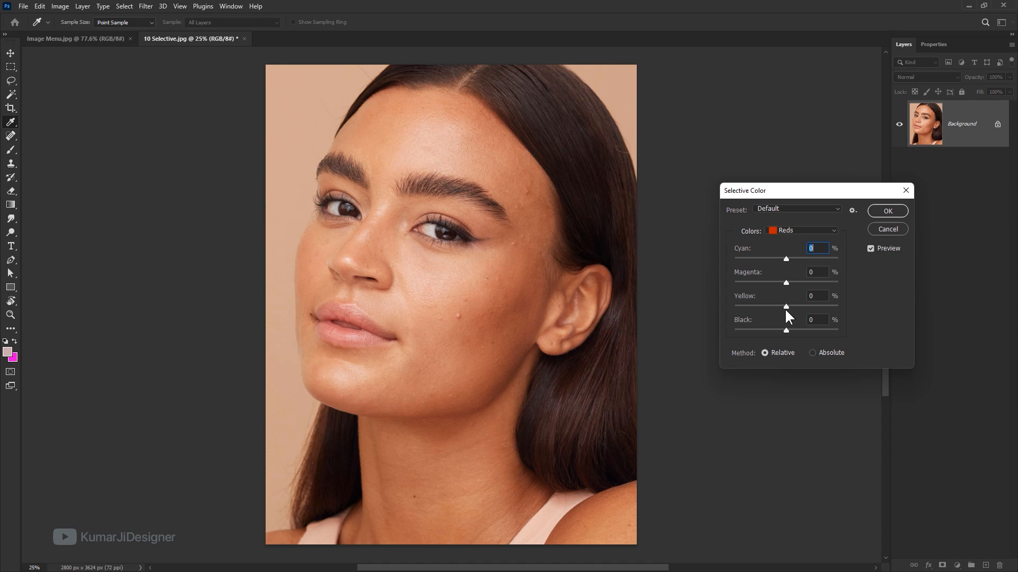
{"action": "left_click_drag", "start_coordinate": [785, 306], "coordinate": [784, 306]}
{"action": "left_click_drag", "start_coordinate": [785, 305], "coordinate": [778, 307]}
{"action": "left_click_drag", "start_coordinate": [782, 306], "coordinate": [781, 305]}
{"action": "left_click_drag", "start_coordinate": [794, 282], "coordinate": [793, 254]}
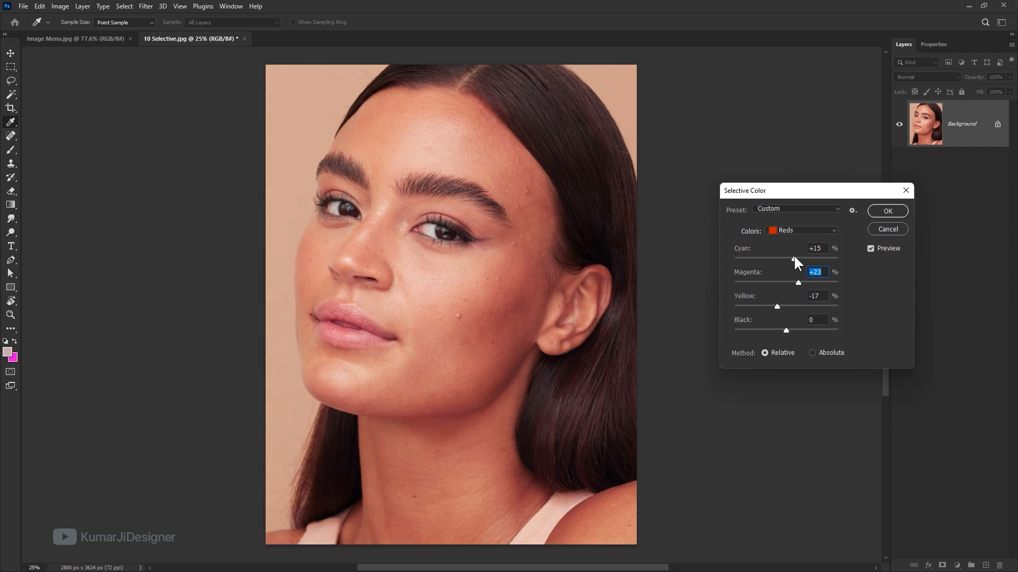
{"action": "left_click", "coordinate": [890, 256]}
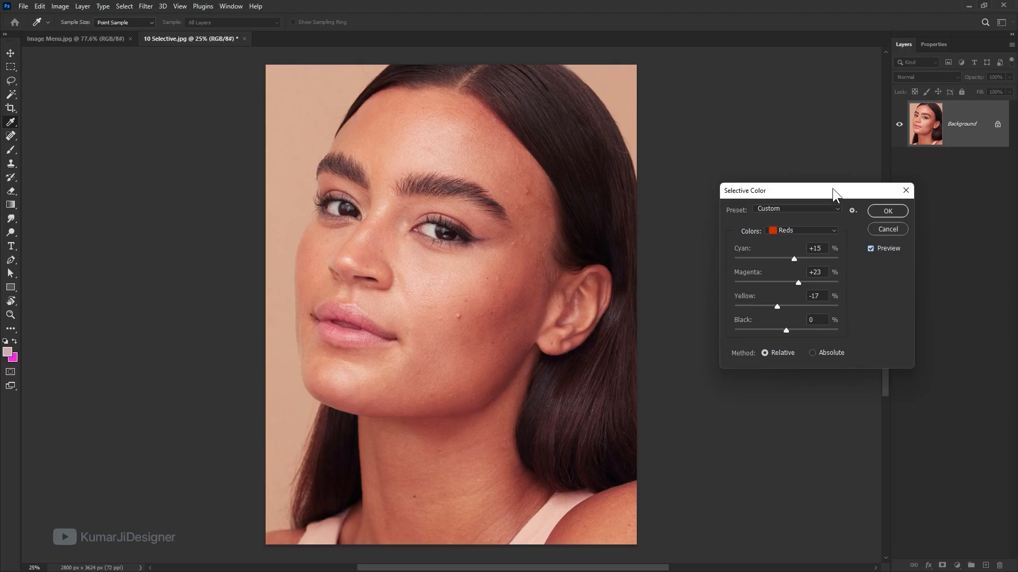
{"action": "left_click_drag", "start_coordinate": [832, 189], "coordinate": [835, 228]}
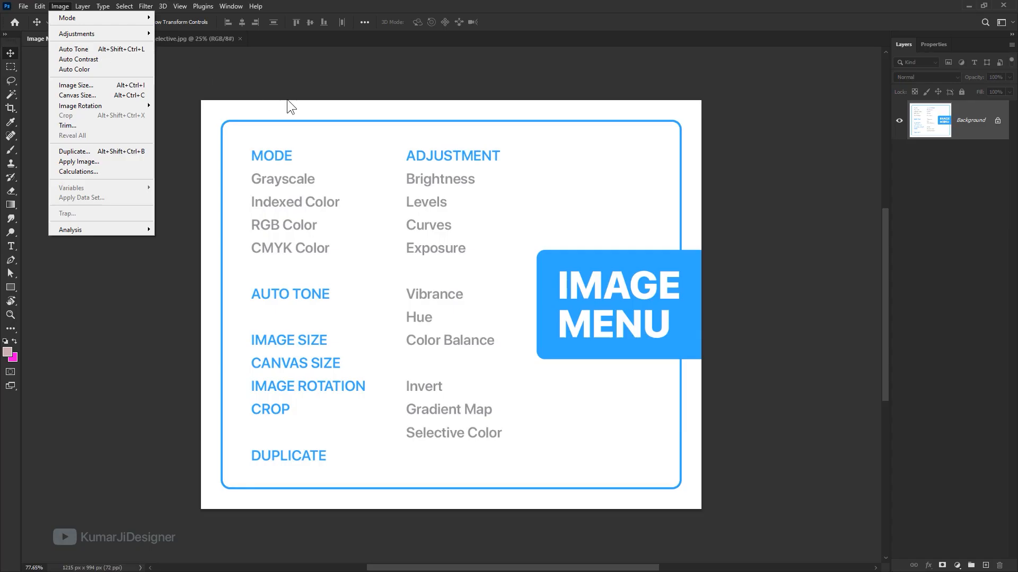
- Apply Auto Tone to the 10 Selective portrait
{"action": "left_click", "coordinate": [153, 37]}
{"action": "left_click", "coordinate": [160, 39]}
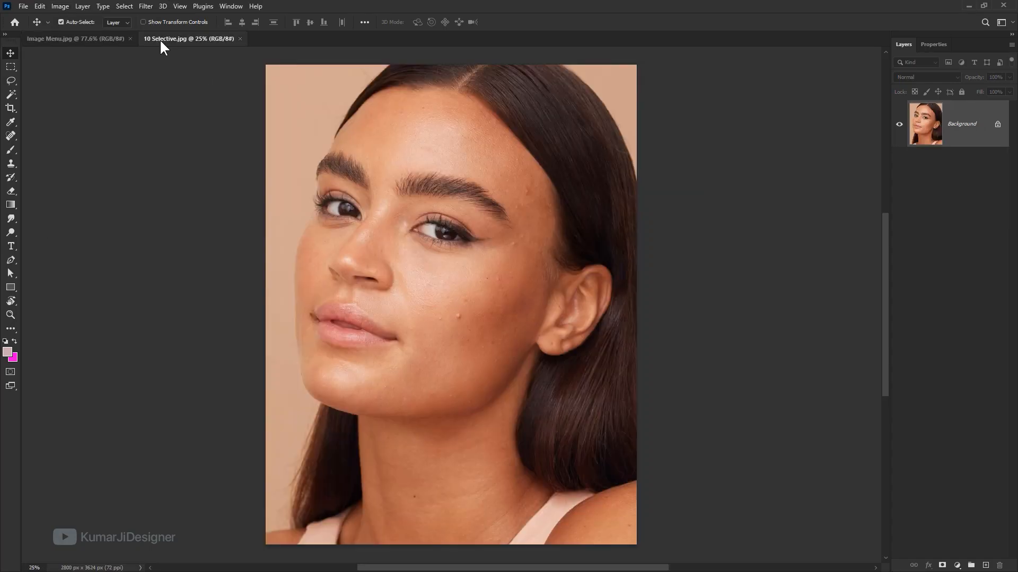
{"action": "left_click", "coordinate": [60, 6]}
{"action": "left_click", "coordinate": [117, 44]}
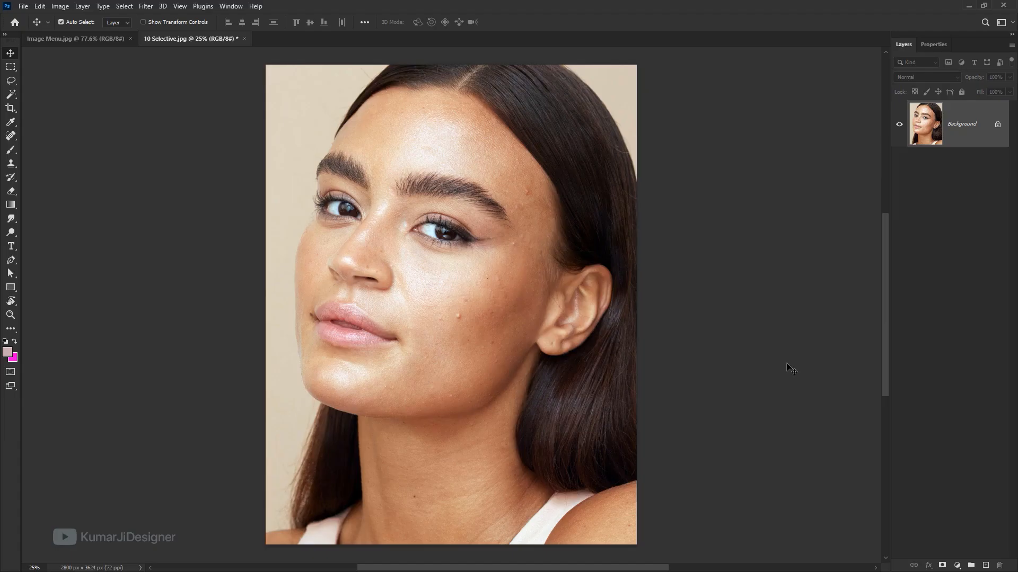
{"action": "left_click", "coordinate": [61, 7]}
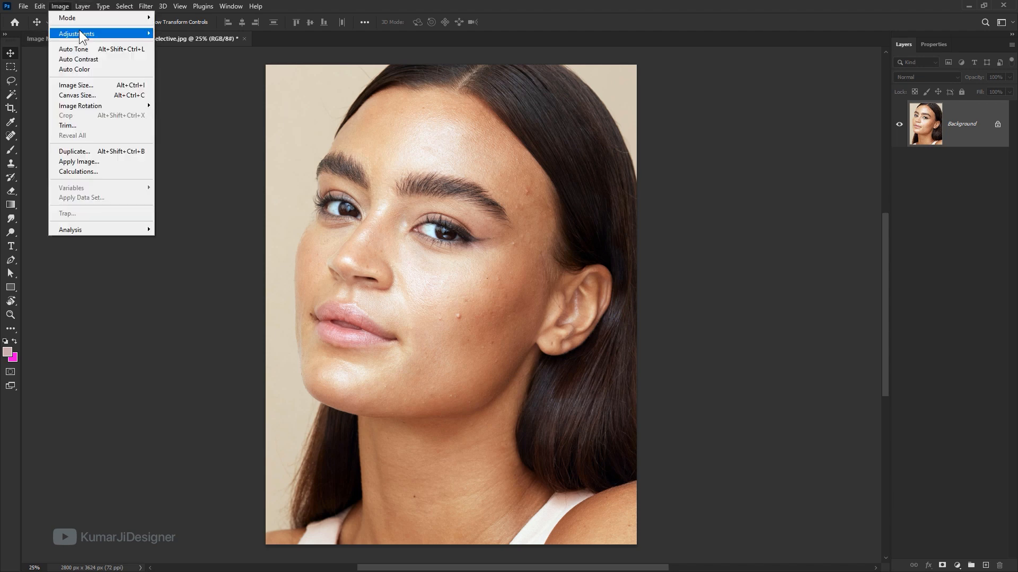
{"action": "mouse_move", "coordinate": [79, 34]}
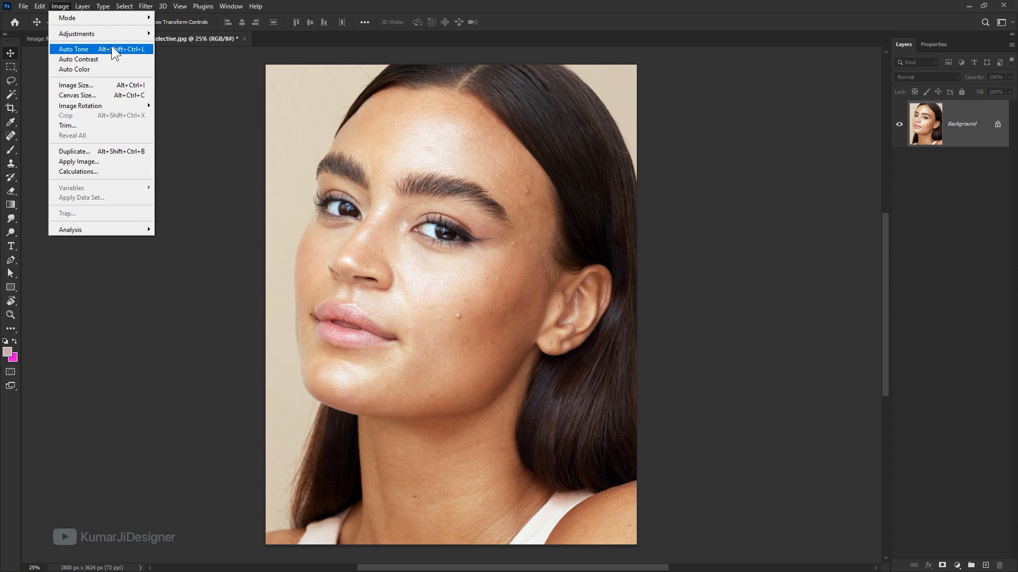
{"action": "mouse_move", "coordinate": [125, 34]}
{"action": "left_click", "coordinate": [106, 51]}
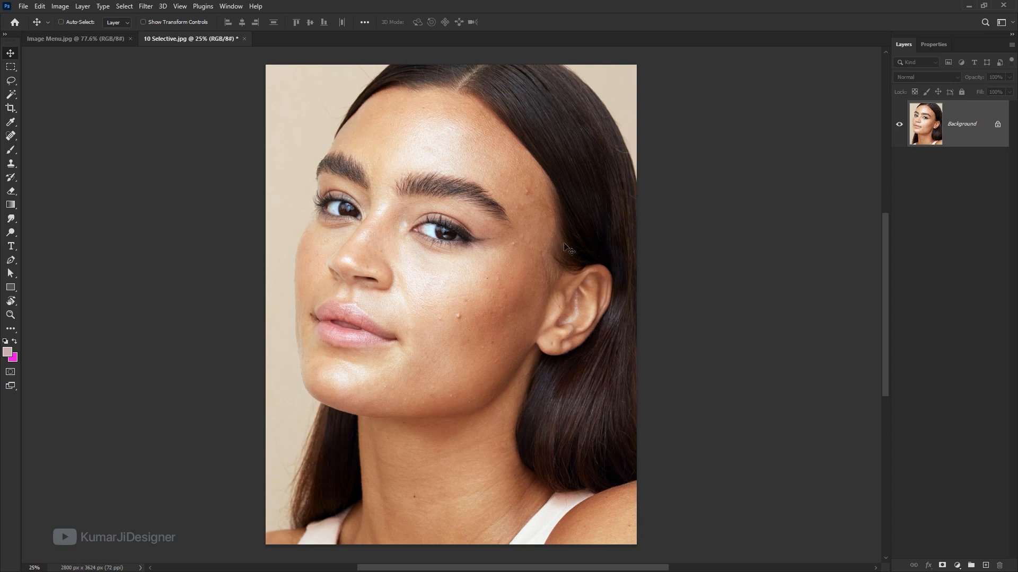
- Undo and redo the Auto Tone correction repeatedly to compare the portrait before and after
{"action": "key", "text": "ctrl+z"}
{"action": "key", "text": "ctrl+shift+z"}
{"action": "key", "text": "ctrl+z"}
{"action": "key", "text": "ctrl+shift+z"}
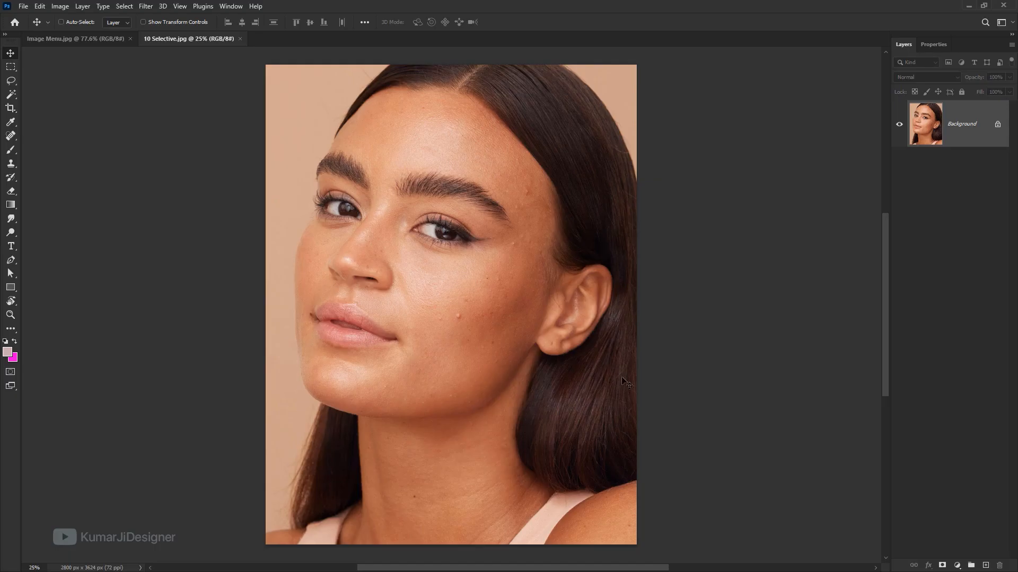
{"action": "key", "text": "ctrl+shift+z"}
{"action": "key", "text": "ctrl+z"}
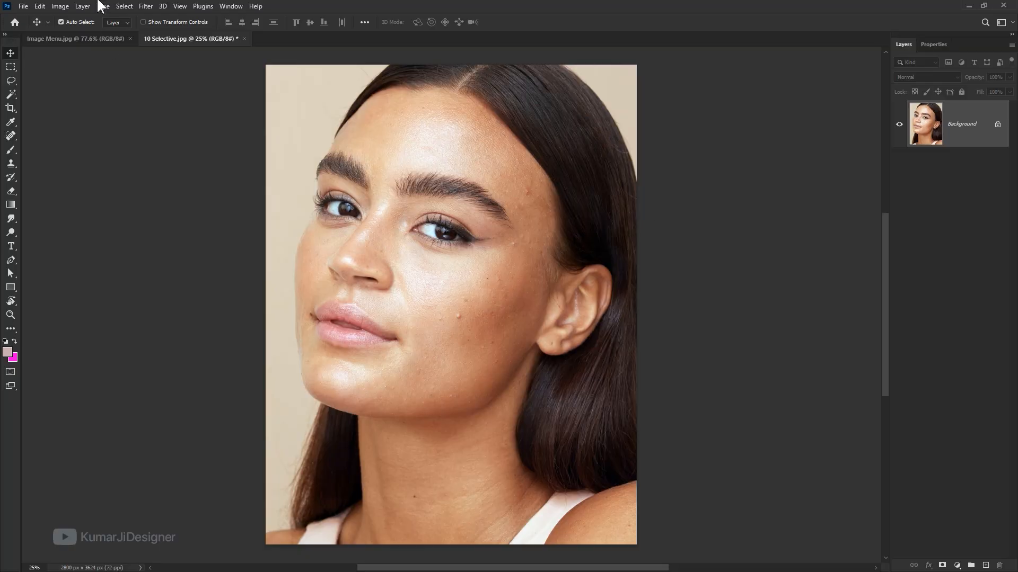
- Resize the 3 Image Size poster to 1500 by 1500 pixels with the aspect ratio constrained, and fit it in view
{"action": "left_click", "coordinate": [63, 6]}
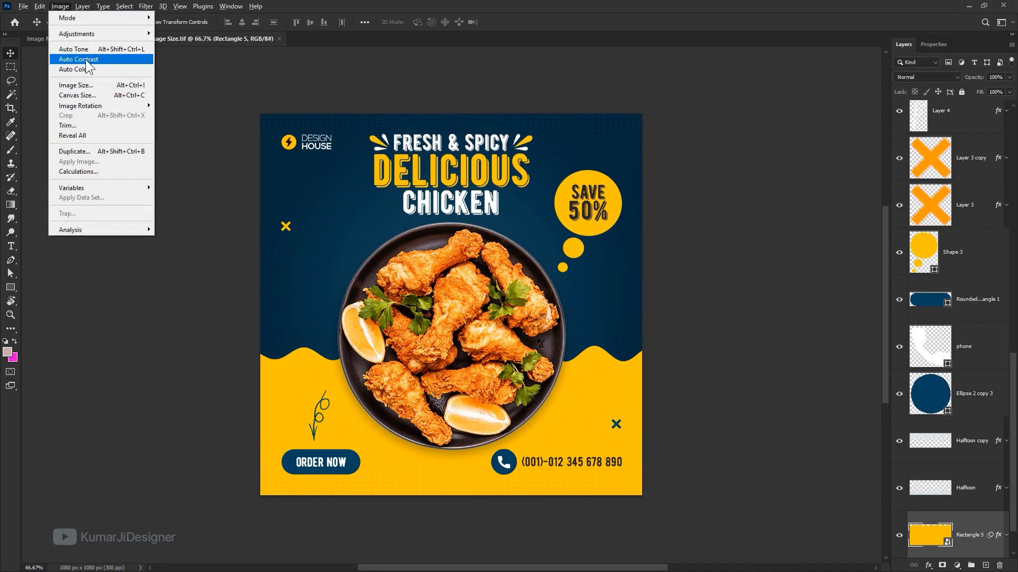
{"action": "left_click", "coordinate": [76, 85]}
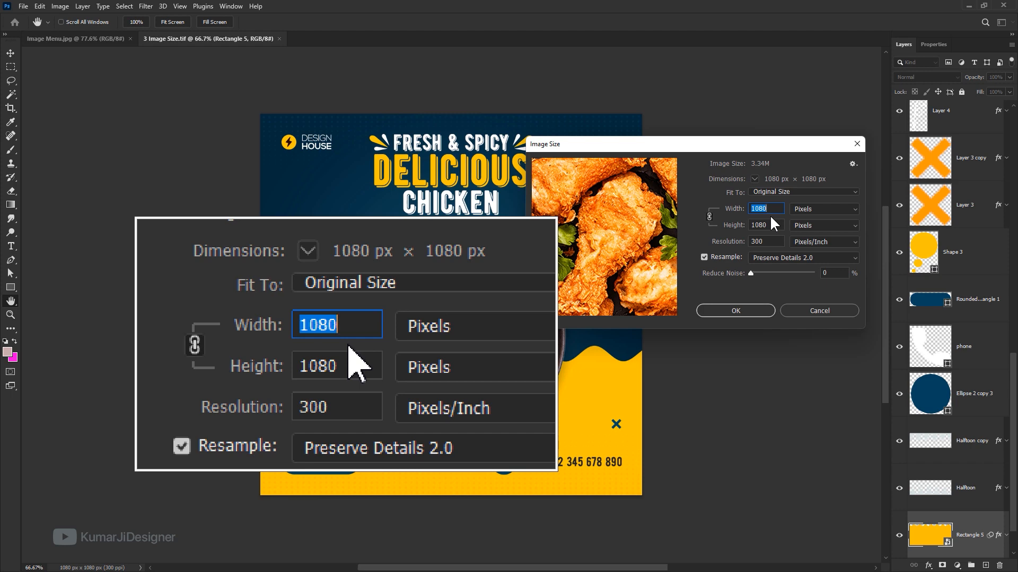
{"action": "left_click_drag", "start_coordinate": [721, 147], "coordinate": [740, 310]}
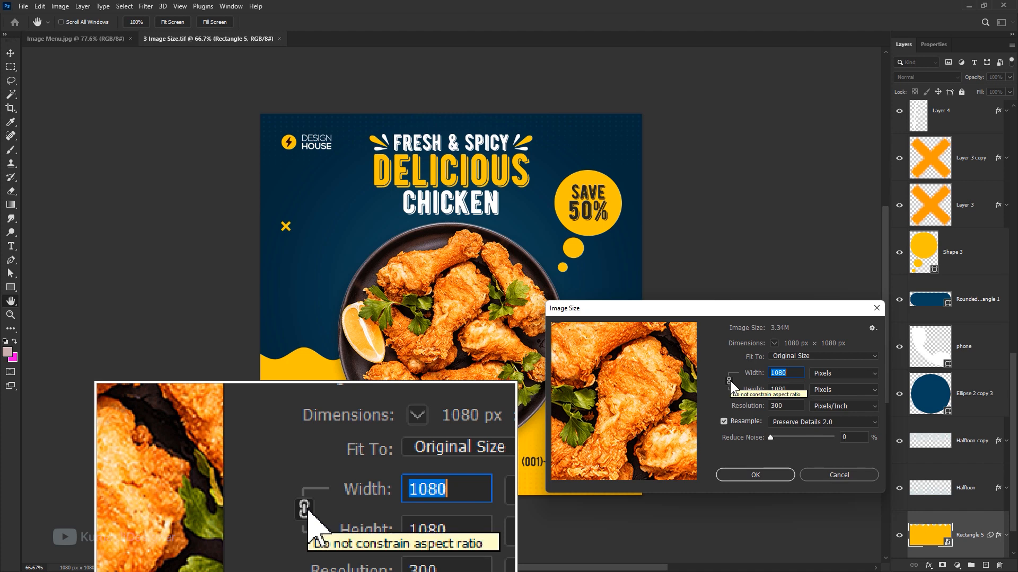
{"action": "left_click_drag", "start_coordinate": [773, 308], "coordinate": [744, 209]}
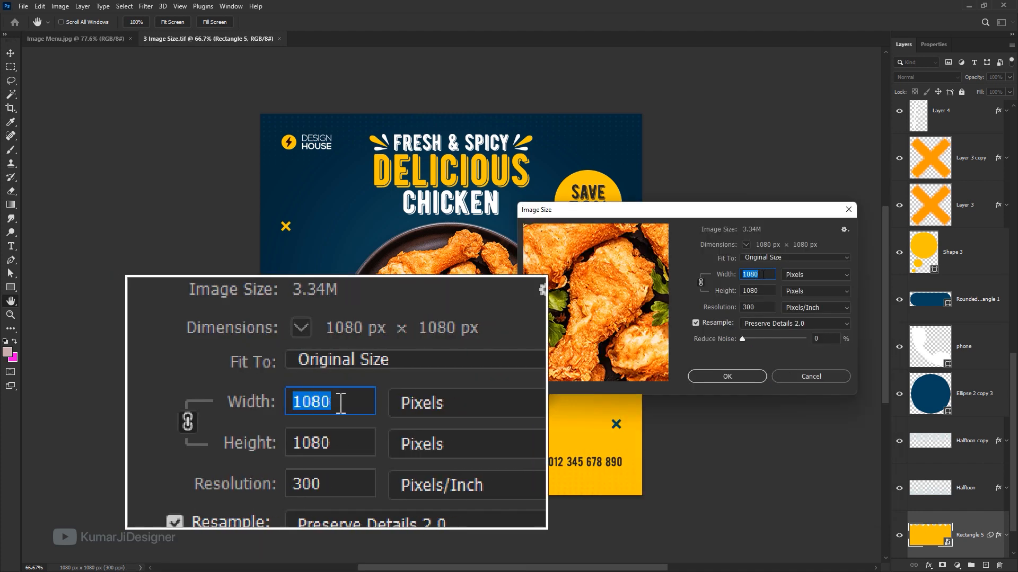
{"action": "left_click", "coordinate": [765, 274]}
{"action": "type", "text": "1500"}
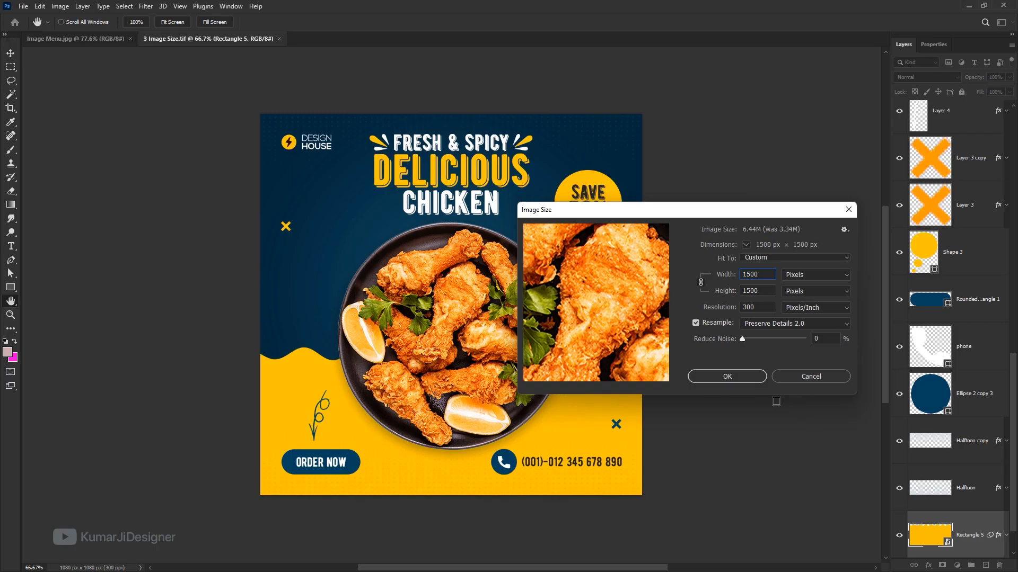
{"action": "left_click", "coordinate": [740, 373]}
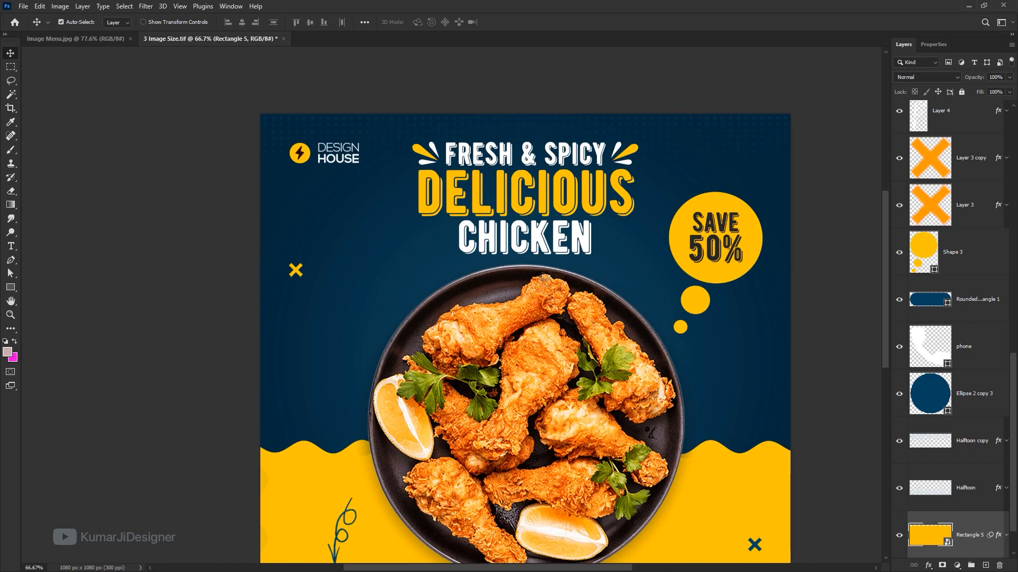
{"action": "key", "text": "ctrl+0"}
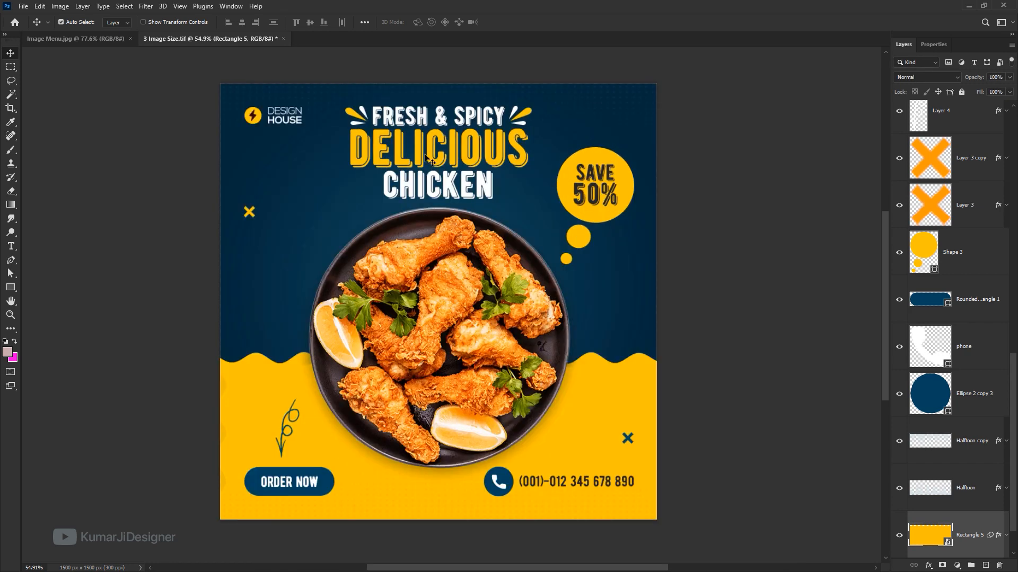
- Check the poster's new dimensions in Image Size without changing them, and undo the resize
{"action": "left_click", "coordinate": [60, 6]}
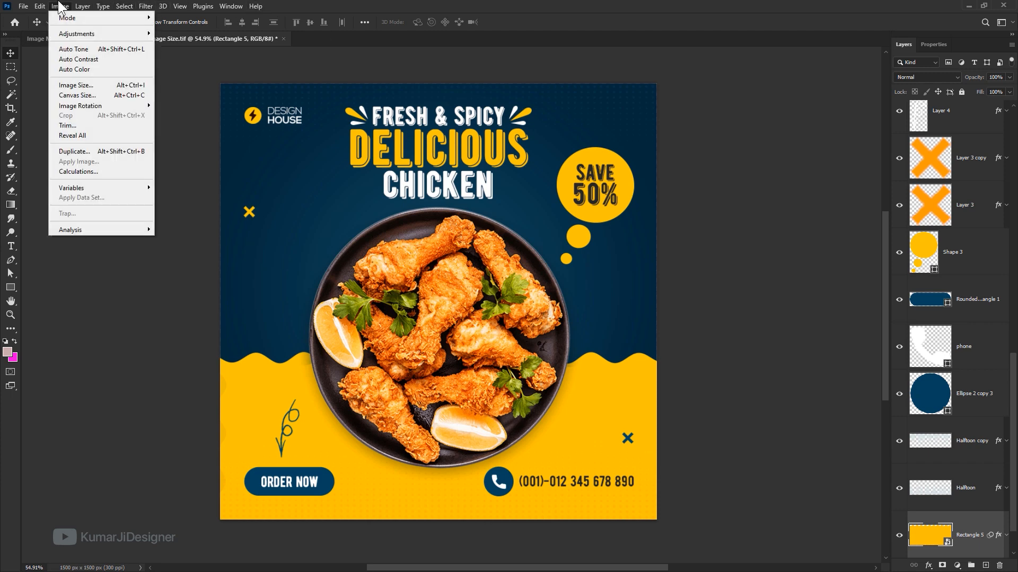
{"action": "left_click", "coordinate": [99, 85]}
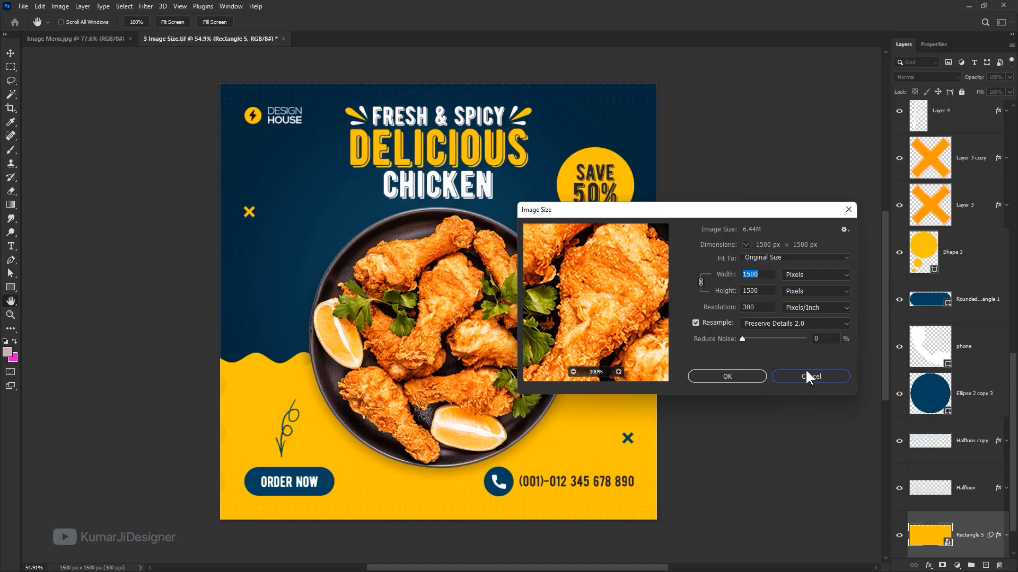
{"action": "left_click", "coordinate": [804, 373]}
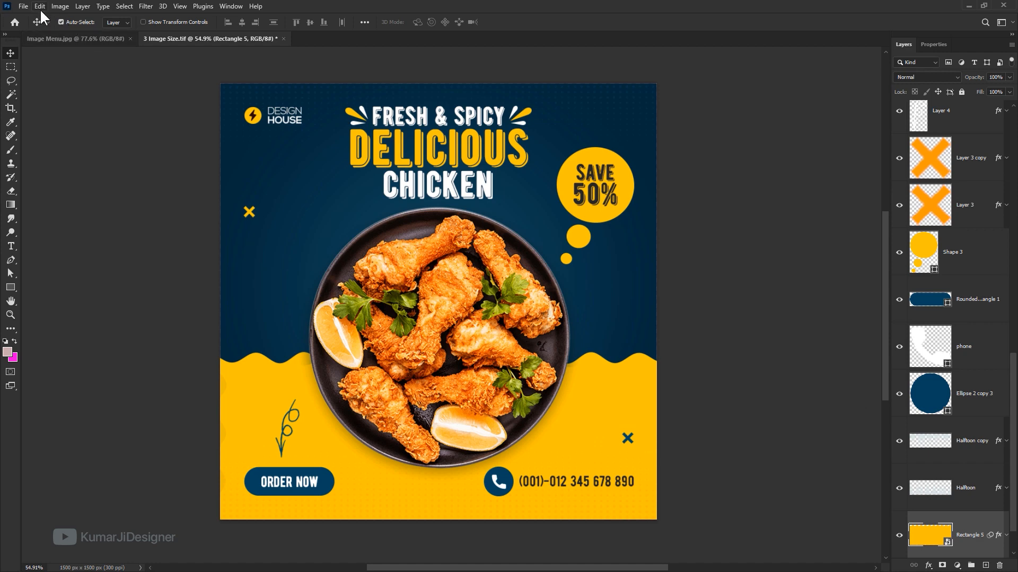
{"action": "left_click", "coordinate": [40, 6]}
{"action": "left_click", "coordinate": [55, 17]}
- Extend the poster's canvas to 1500 pixels wide with the artwork anchored at the middle left, and undo the extension
{"action": "left_click", "coordinate": [59, 6]}
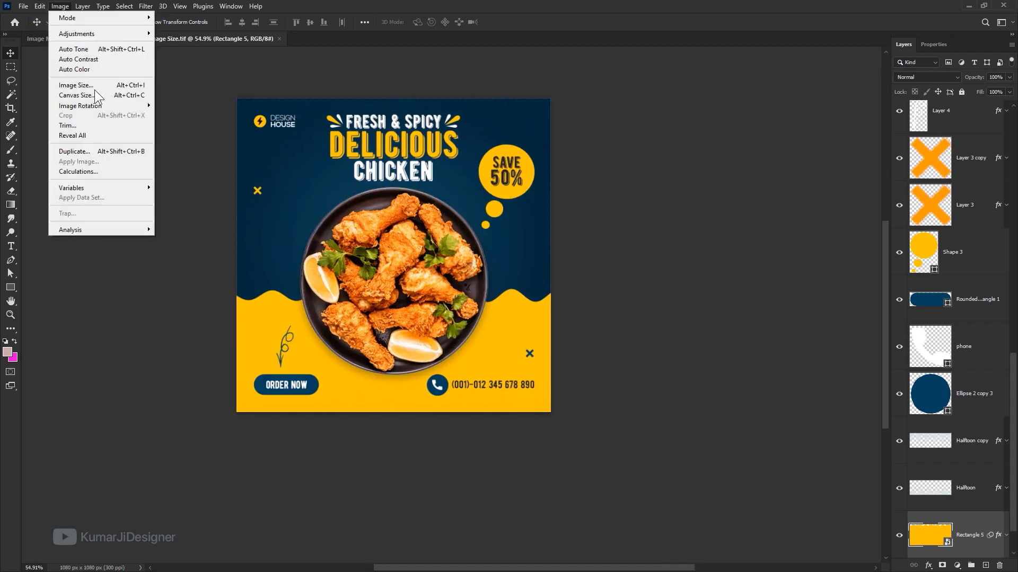
{"action": "left_click", "coordinate": [97, 95]}
{"action": "left_click_drag", "start_coordinate": [527, 274], "coordinate": [676, 208]}
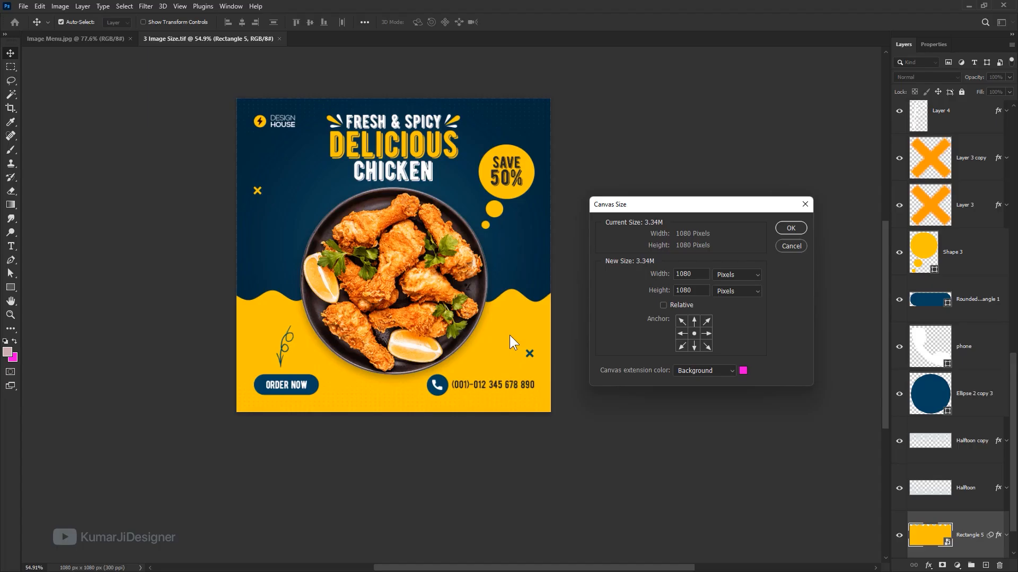
{"action": "double_click", "coordinate": [705, 274]}
{"action": "type", "text": "1500"}
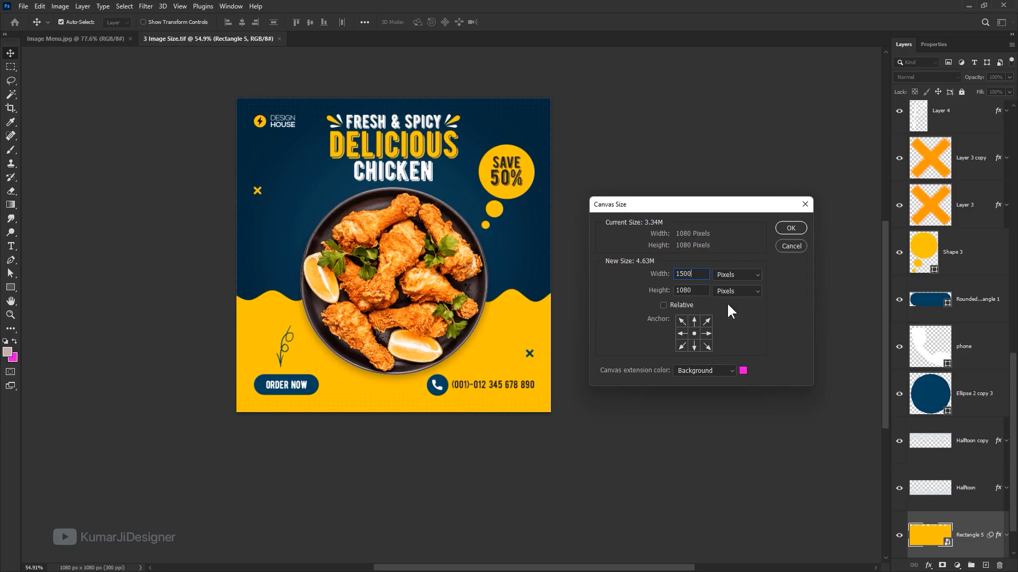
{"action": "left_click", "coordinate": [683, 332]}
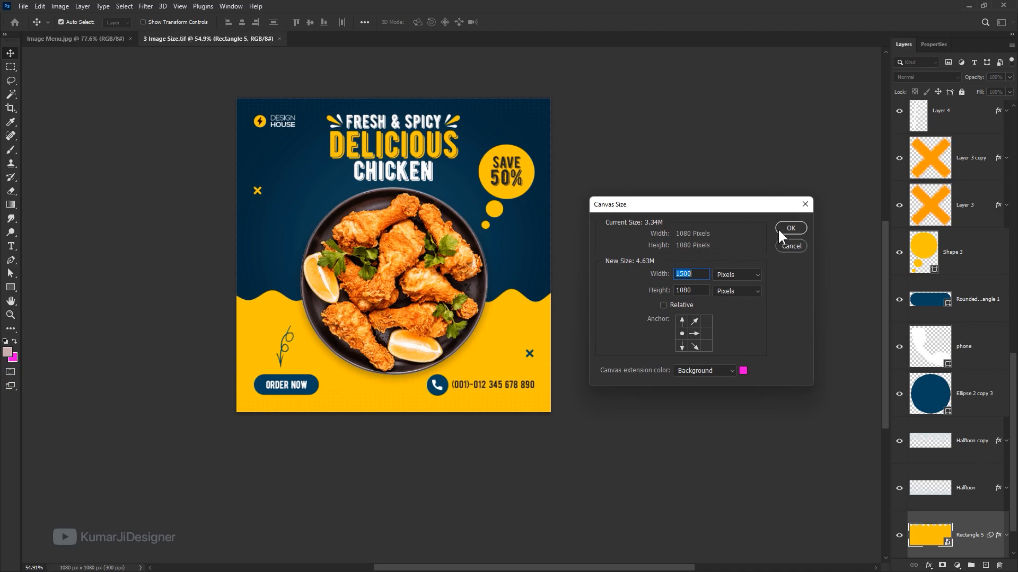
{"action": "left_click", "coordinate": [789, 229]}
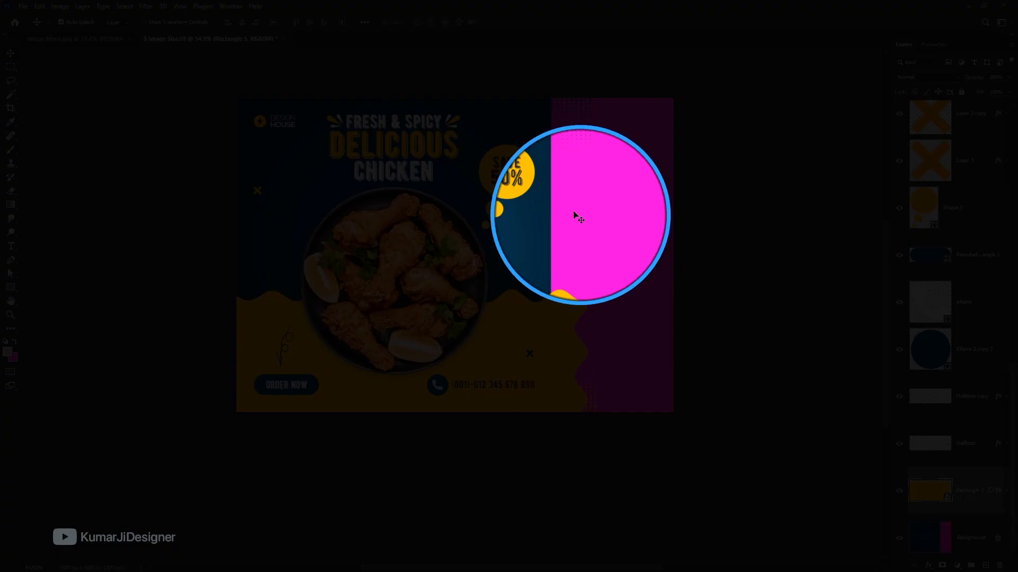
{"action": "key", "text": "ctrl+z"}
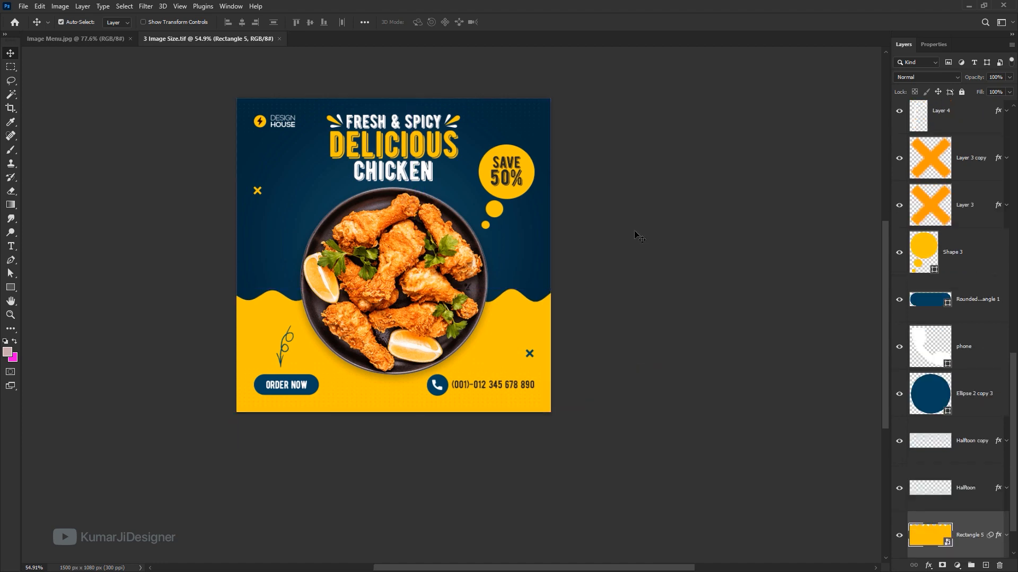
- Extend the poster's canvas to 1500 pixels wide with the artwork anchored at the middle right, and undo it
{"action": "key", "text": "alt+ctrl+c"}
{"action": "double_click", "coordinate": [703, 276]}
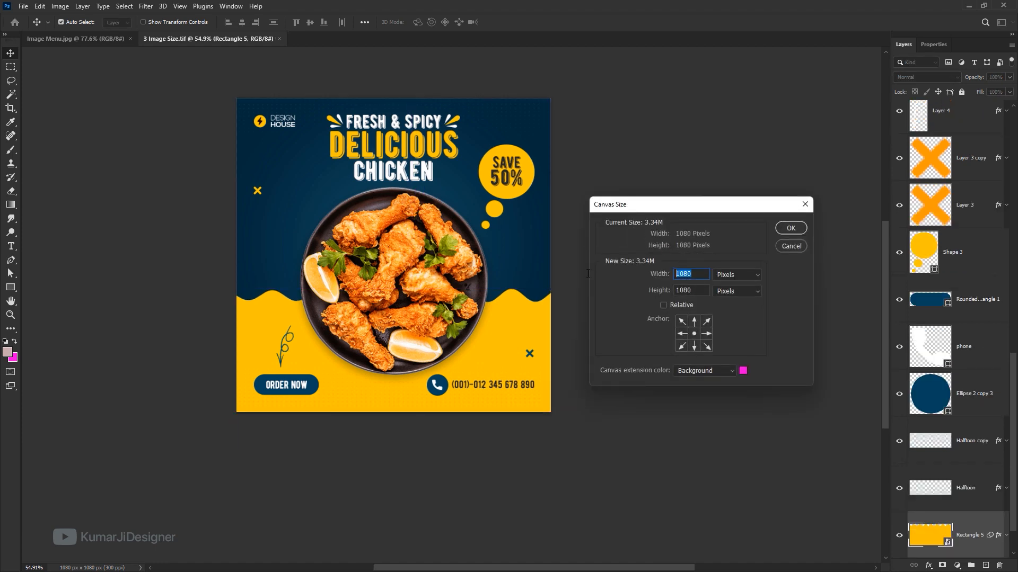
{"action": "type", "text": "1500"}
{"action": "left_click", "coordinate": [706, 333]}
{"action": "left_click", "coordinate": [790, 228]}
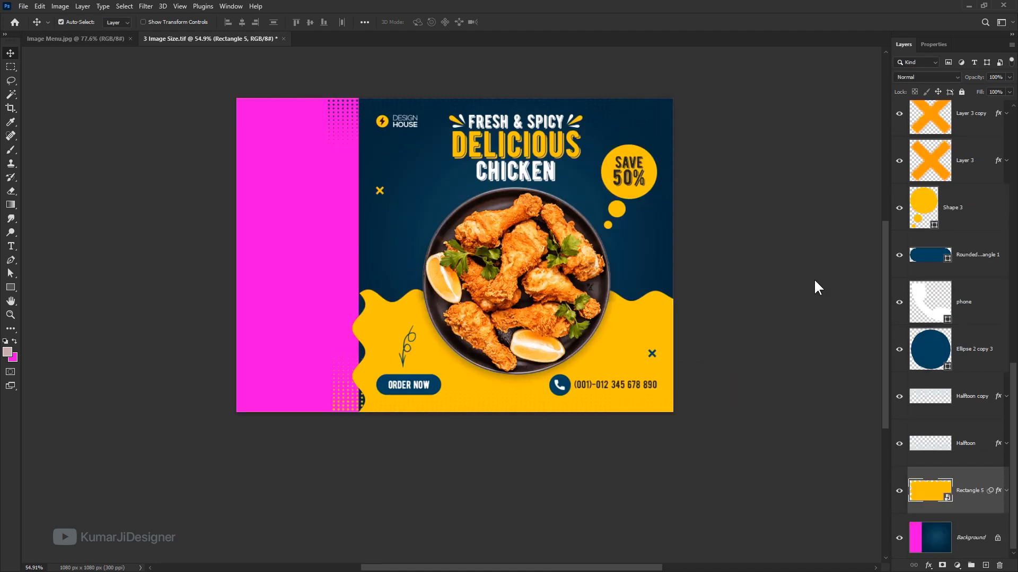
{"action": "key", "text": "ctrl+z"}
- Extend the poster's canvas to 1500 pixels wide from the center using extension color ffffff, and undo back to the original poster
{"action": "key", "text": "alt+ctrl+c"}
{"action": "left_click", "coordinate": [743, 371]}
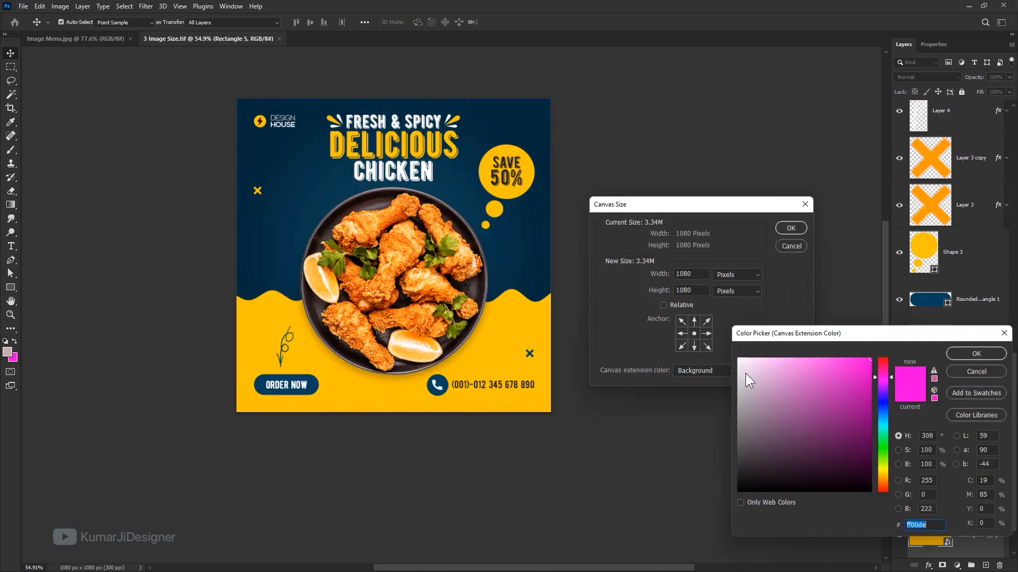
{"action": "type", "text": "ffffff"}
{"action": "left_click", "coordinate": [981, 350]}
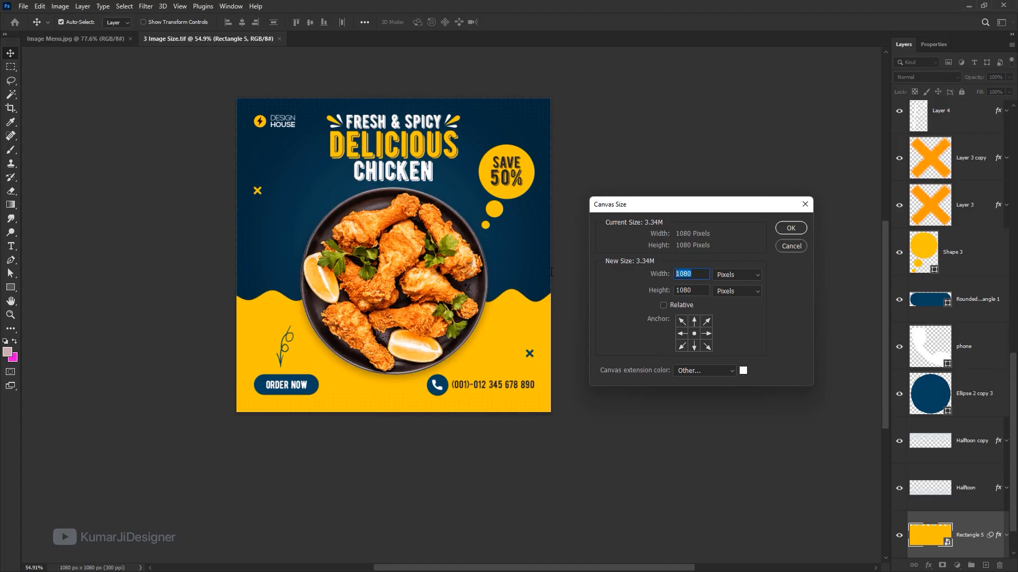
{"action": "type", "text": "1500"}
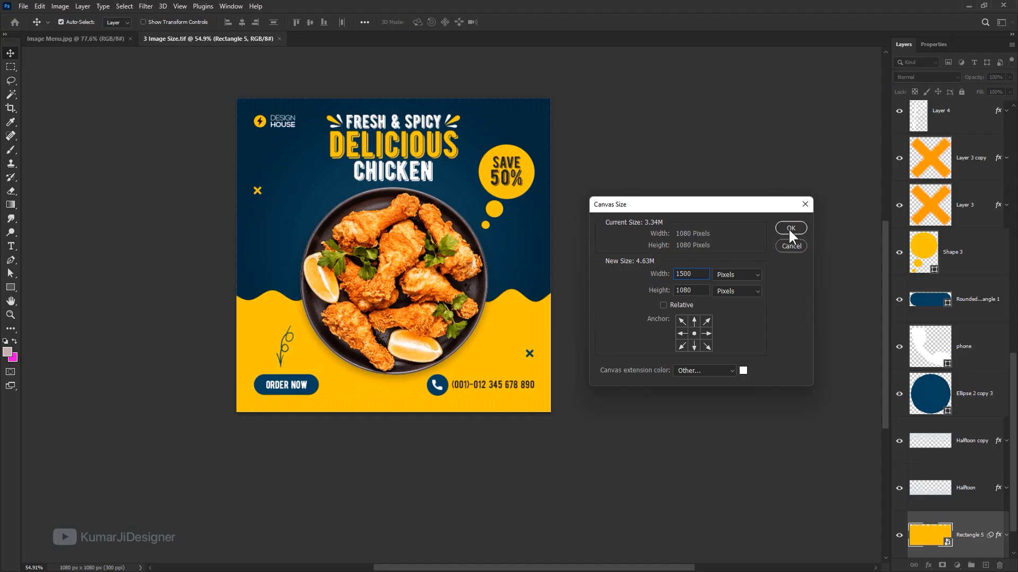
{"action": "left_click", "coordinate": [790, 228]}
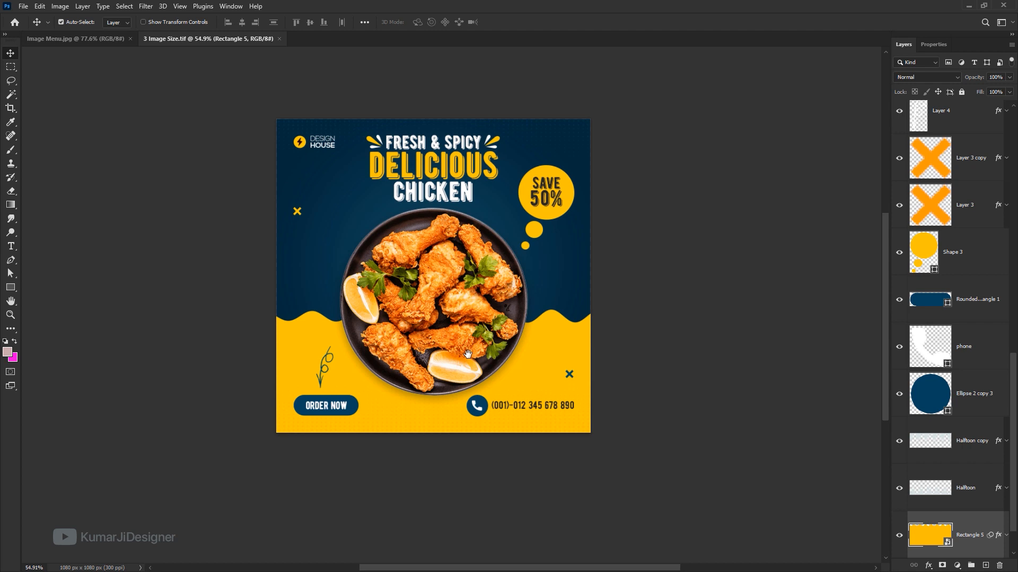
{"action": "left_click_drag", "start_coordinate": [457, 350], "coordinate": [401, 348]}
{"action": "key", "text": "ctrl+z"}
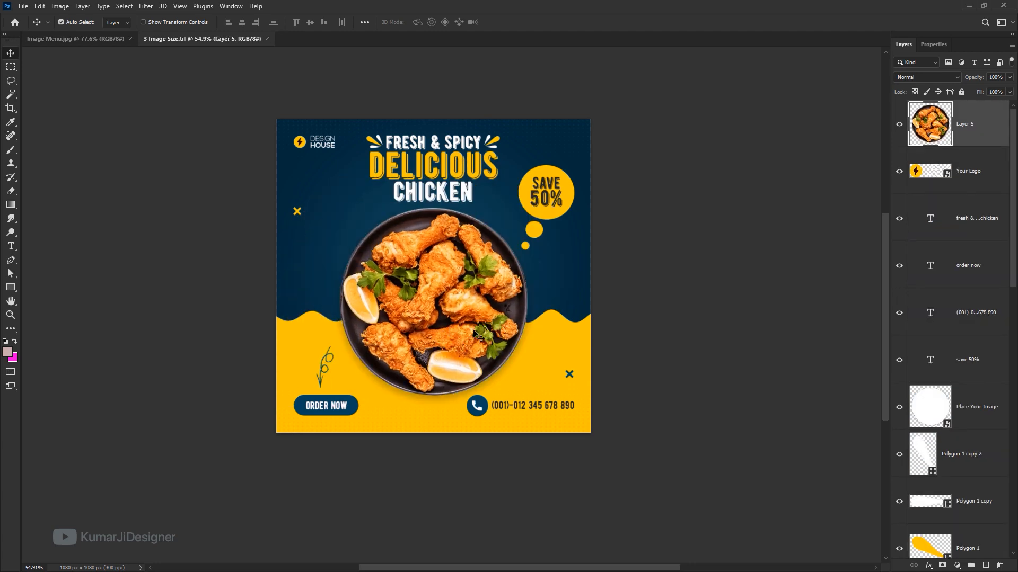
- Create a blank A4 document from the print presets, 210 by 297 mm at 300 ppi in RGB Color with a white background
{"action": "scroll", "coordinate": [440, 346], "scroll_direction": "up", "scroll_amount": 1}
{"action": "left_click", "coordinate": [60, 5]}
{"action": "mouse_move", "coordinate": [126, 107]}
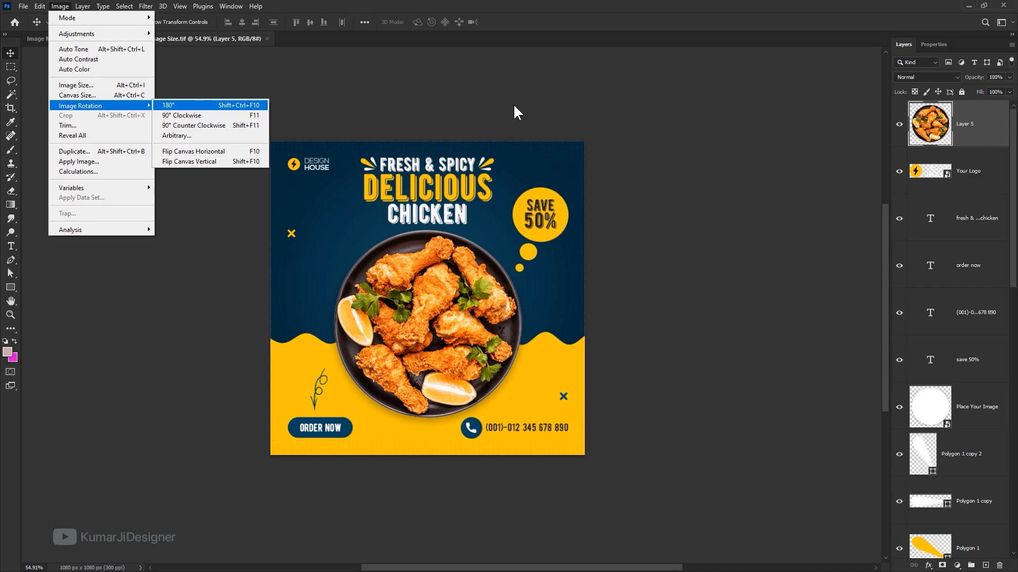
{"action": "key", "text": "ctrl+n"}
{"action": "left_click", "coordinate": [307, 128]}
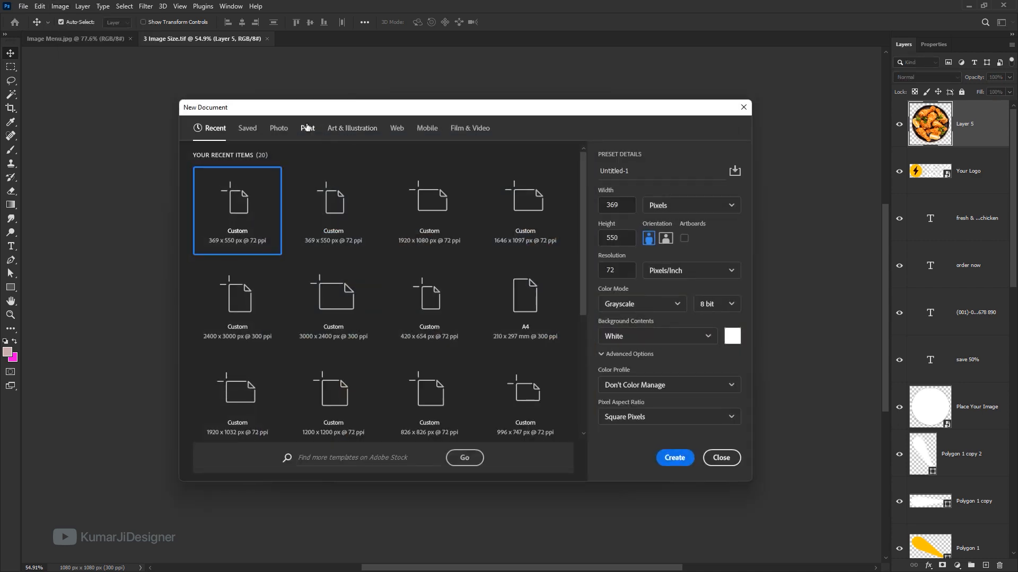
{"action": "left_click", "coordinate": [551, 209]}
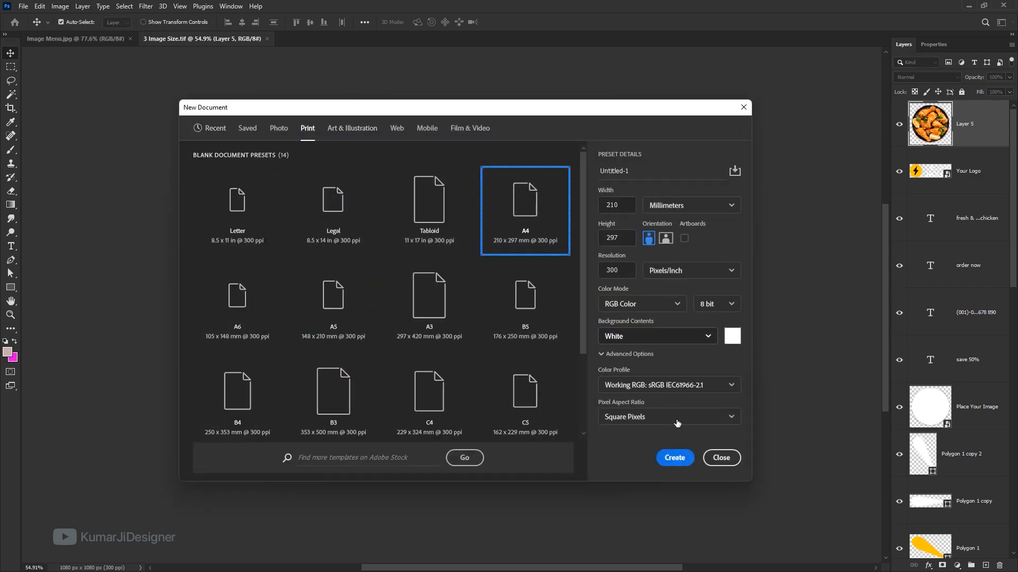
{"action": "left_click", "coordinate": [674, 459]}
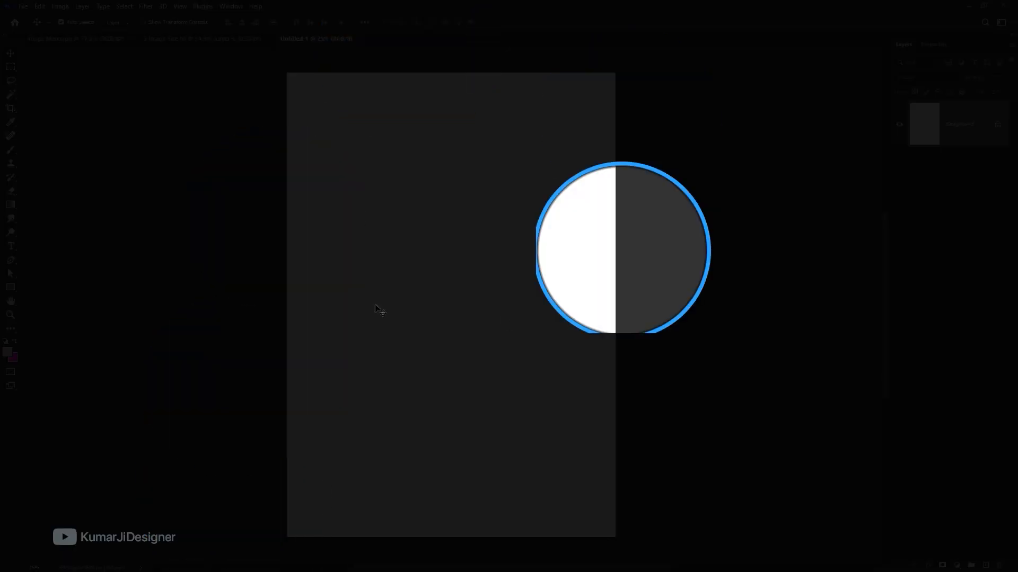
{"action": "key", "text": "ctrl+n"}
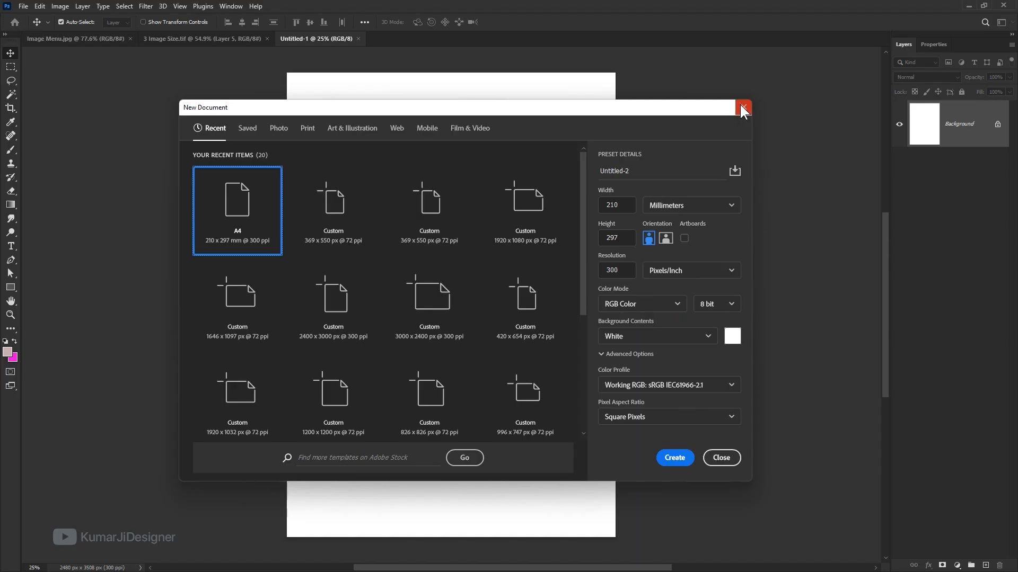
{"action": "left_click", "coordinate": [742, 109]}
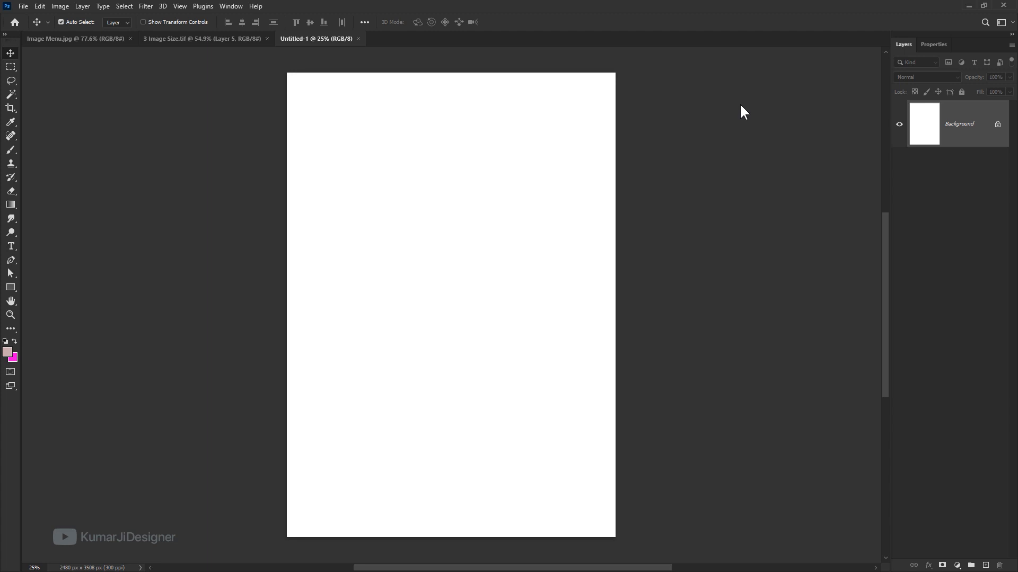
- Rotate the blank A4 document's canvas 90° clockwise
{"action": "left_click", "coordinate": [61, 10]}
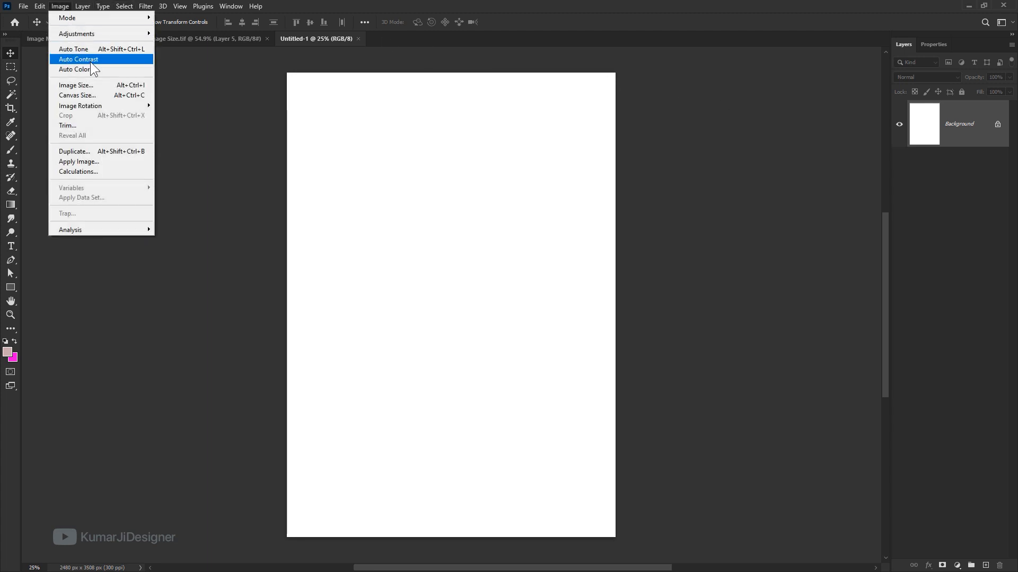
{"action": "mouse_move", "coordinate": [123, 107]}
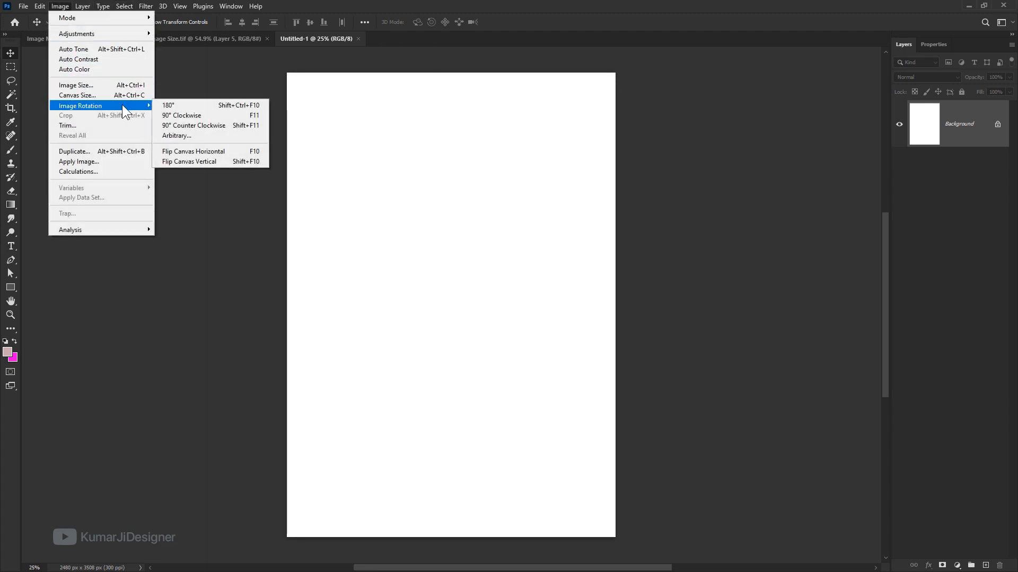
{"action": "left_click", "coordinate": [214, 114]}
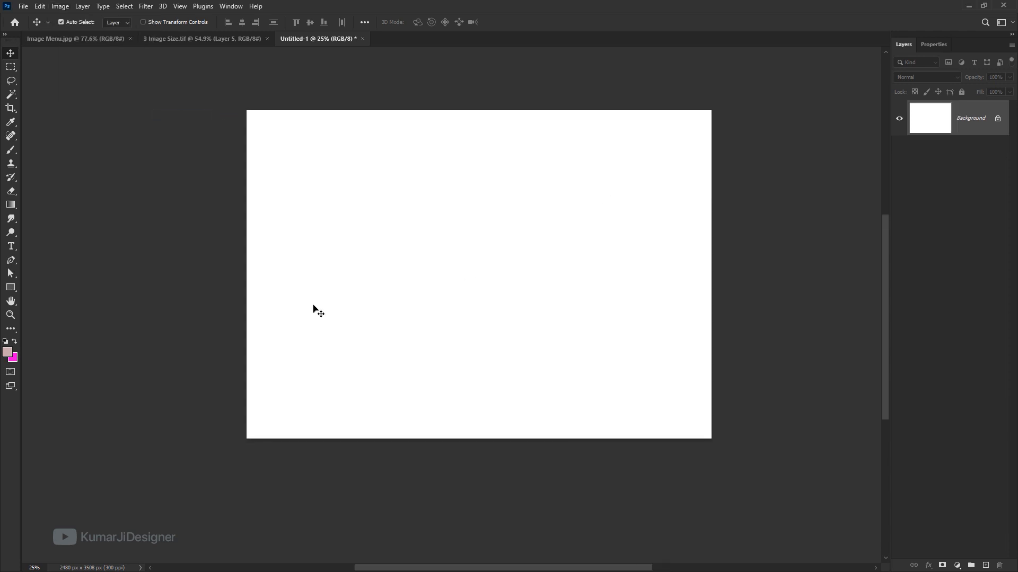
- Rotate the 3 Image Size poster's whole canvas 90° clockwise, and undo the rotation
{"action": "left_click", "coordinate": [226, 39]}
{"action": "left_click", "coordinate": [60, 6]}
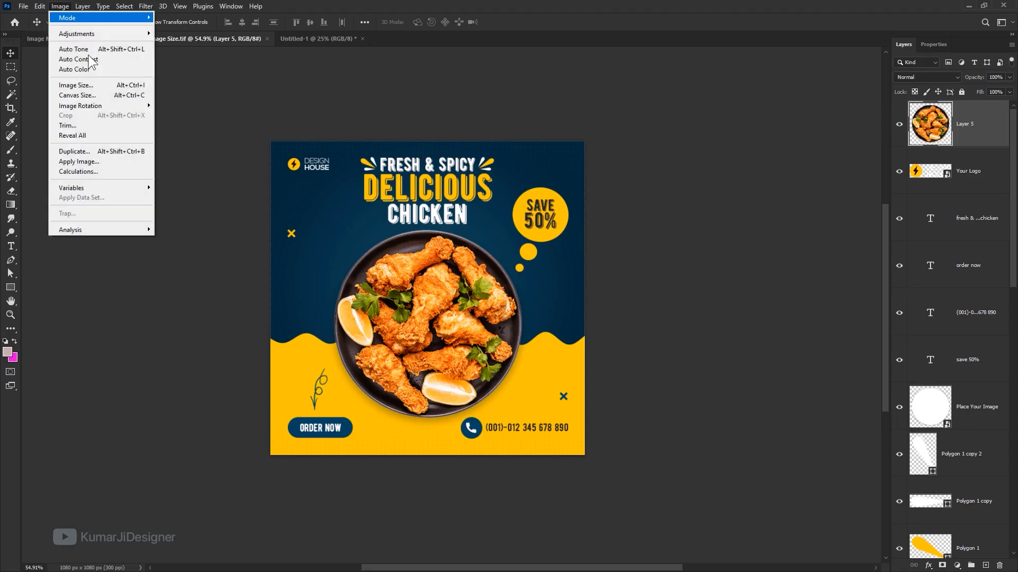
{"action": "mouse_move", "coordinate": [123, 105]}
{"action": "left_click", "coordinate": [208, 115]}
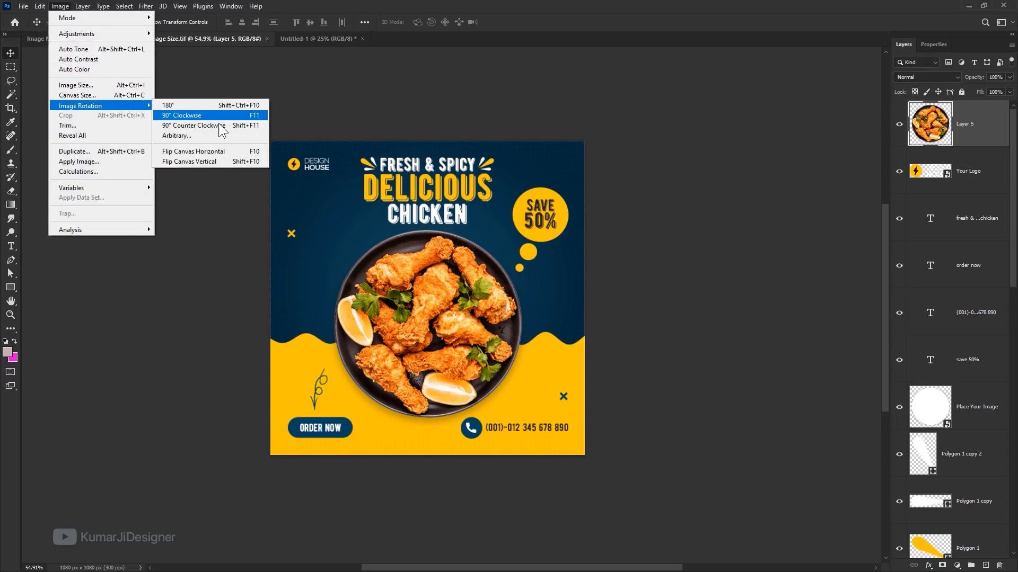
{"action": "key", "text": "ctrl+z"}
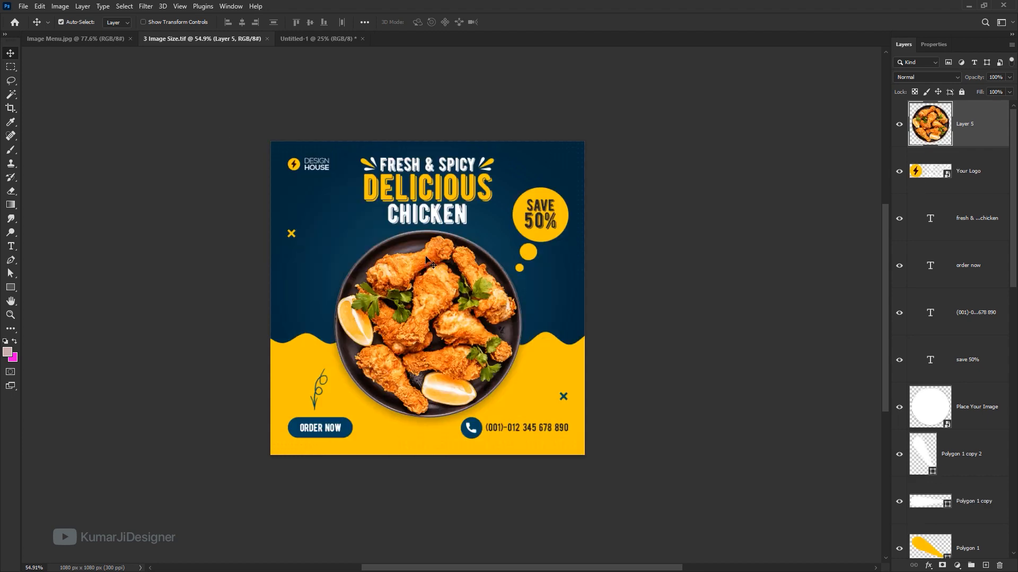
- Try rotating only the chicken plate layer 90° clockwise with Free Transform, cancel it, and redo and undo the whole-canvas rotation for comparison
{"action": "key", "text": "ctrl+t"}
{"action": "right_click", "coordinate": [436, 299]}
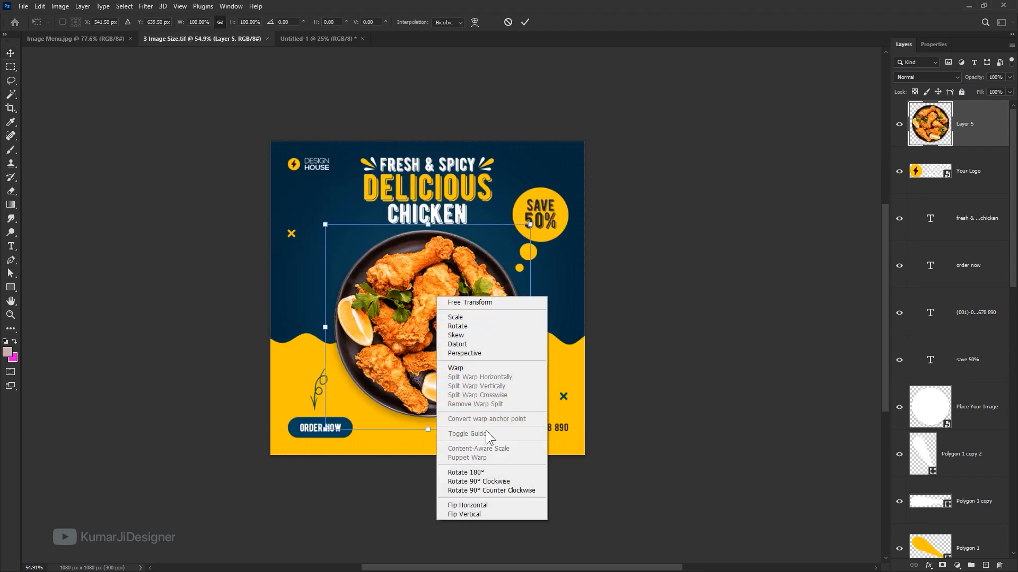
{"action": "left_click", "coordinate": [479, 481]}
{"action": "left_click_drag", "start_coordinate": [520, 197], "coordinate": [578, 360]}
{"action": "key", "text": "Escape"}
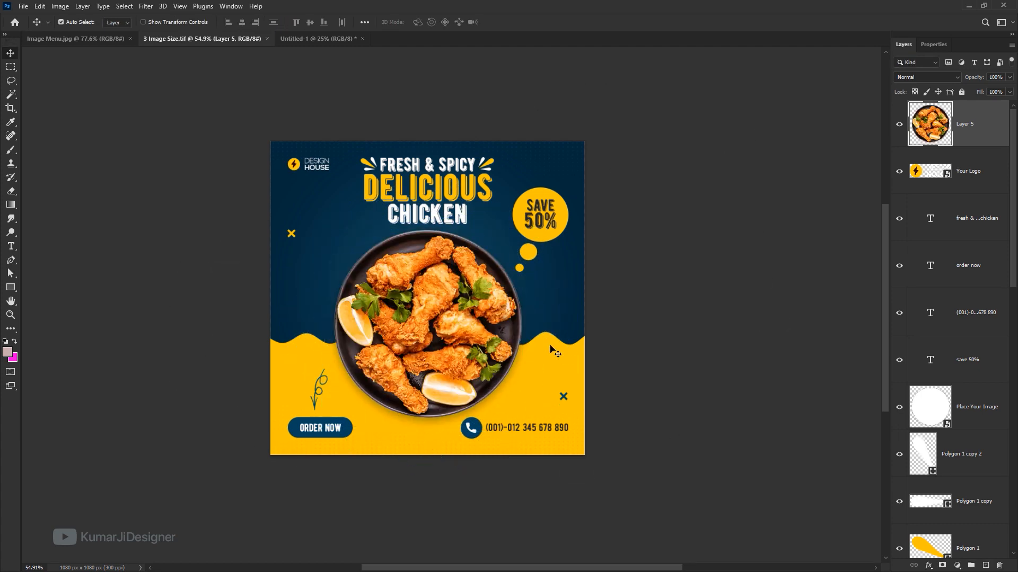
{"action": "key", "text": "ctrl+shift+z"}
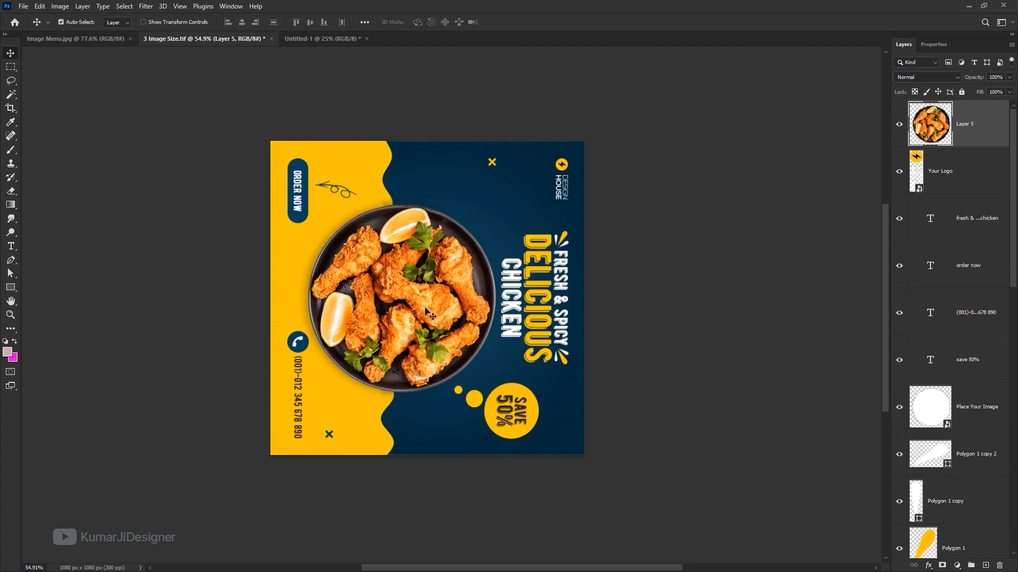
{"action": "key", "text": "ctrl+z"}
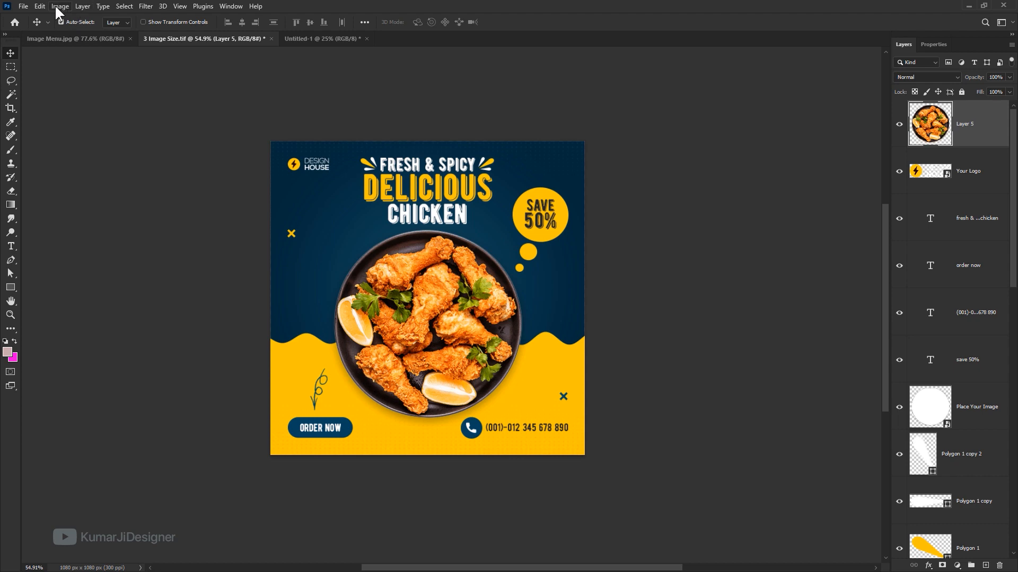
- Review the canvas rotation and flip options on both the poster and the A4 document
{"action": "left_click", "coordinate": [60, 7]}
{"action": "mouse_move", "coordinate": [102, 107]}
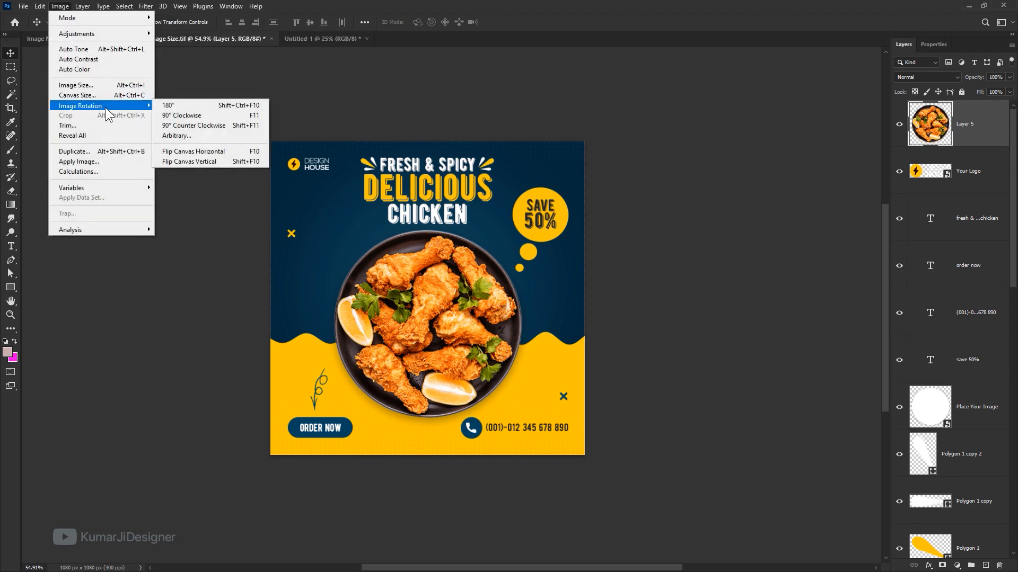
{"action": "left_click", "coordinate": [372, 103]}
{"action": "left_click", "coordinate": [344, 43]}
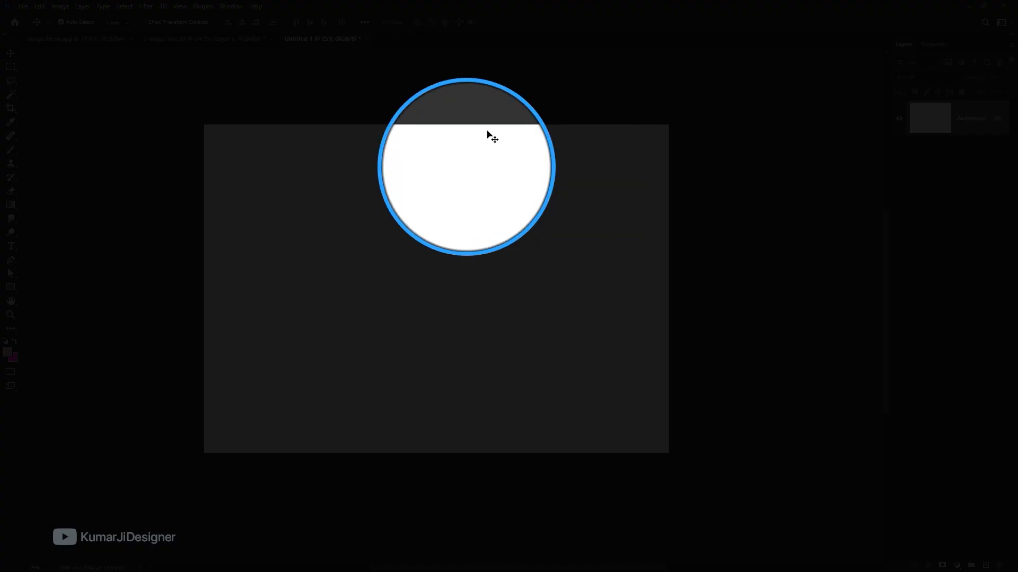
{"action": "left_click", "coordinate": [68, 8]}
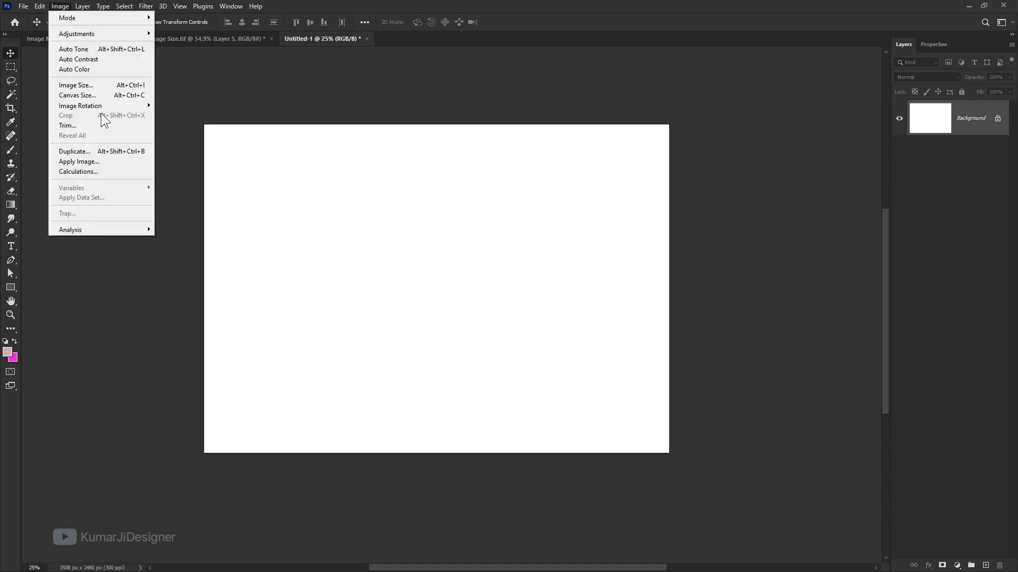
{"action": "mouse_move", "coordinate": [110, 106]}
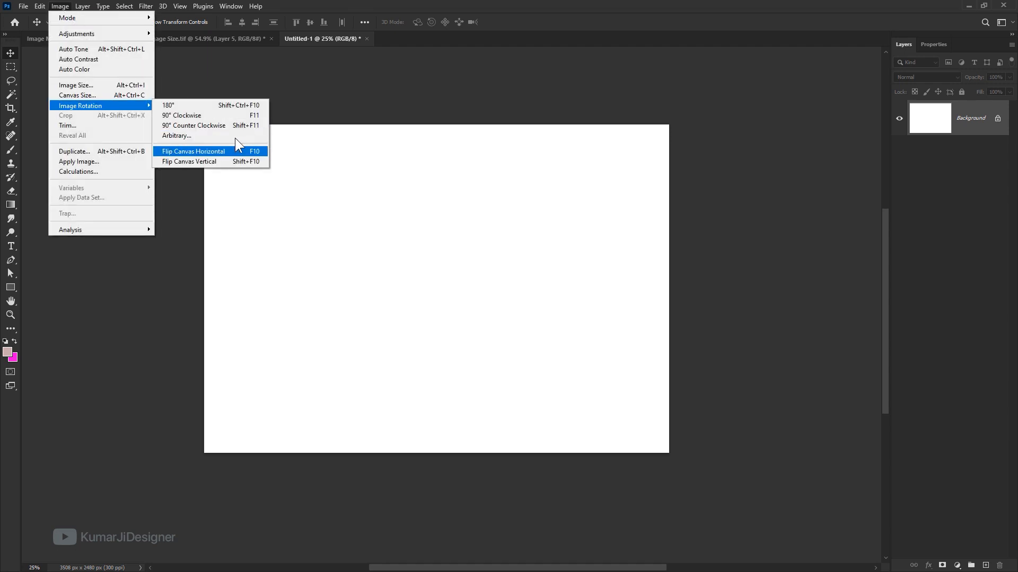
- Flip the whole canvas of the 3 Image Size poster horizontally
{"action": "left_click", "coordinate": [233, 38]}
{"action": "left_click_drag", "start_coordinate": [504, 372], "coordinate": [517, 372]}
{"action": "left_click_drag", "start_coordinate": [450, 354], "coordinate": [488, 374]}
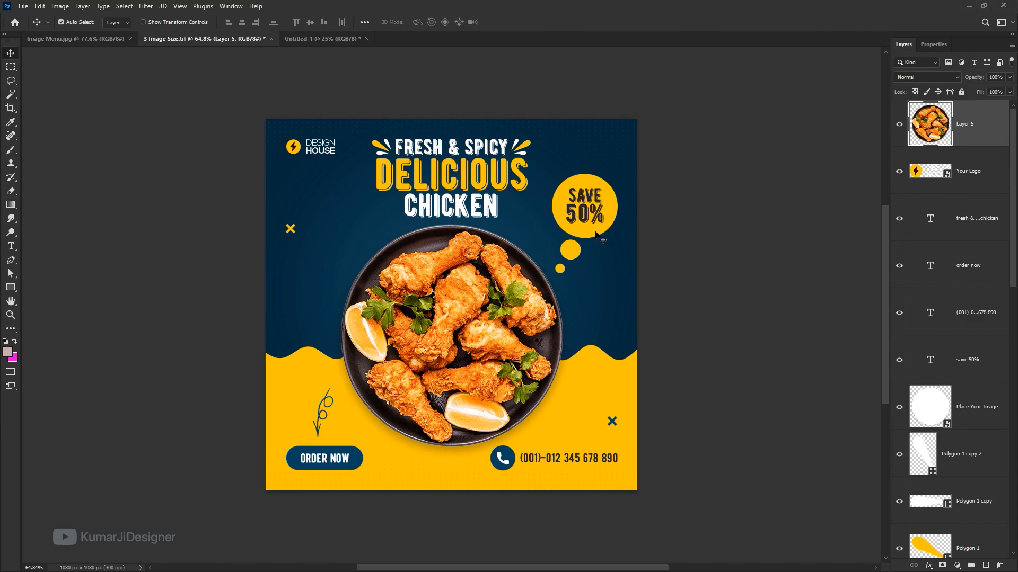
{"action": "left_click", "coordinate": [60, 6]}
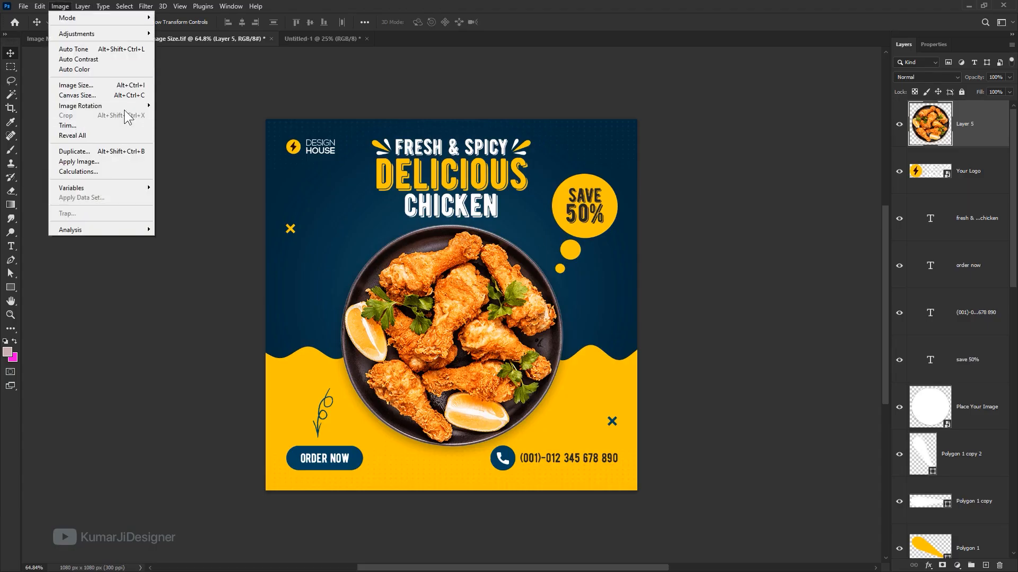
{"action": "left_click", "coordinate": [224, 151]}
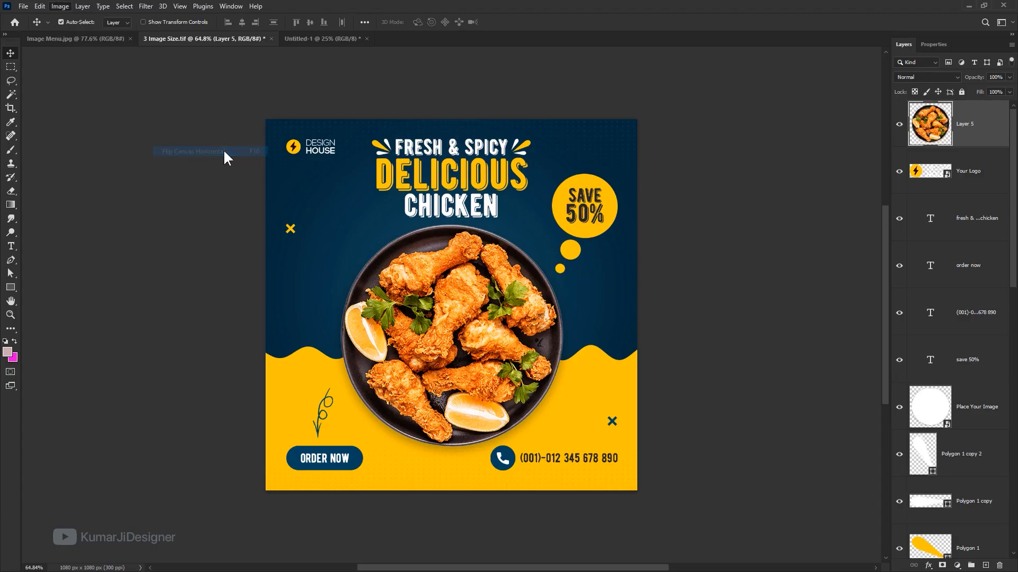
- Flip the mirrored SAVE 50% text horizontally with Free Transform so it reads correctly
{"action": "left_click", "coordinate": [333, 214]}
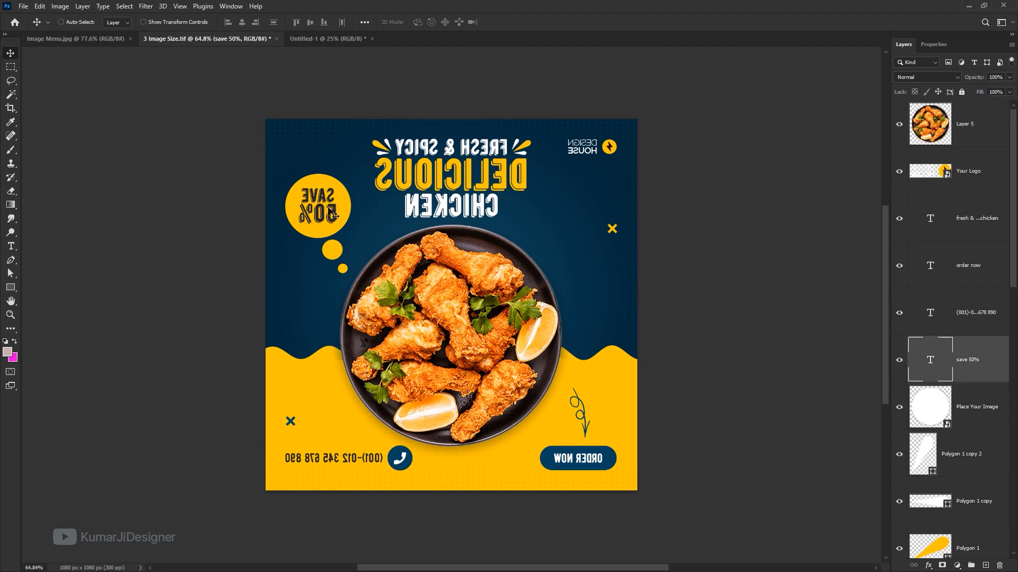
{"action": "key", "text": "ctrl+t"}
{"action": "right_click", "coordinate": [332, 213]}
{"action": "left_click", "coordinate": [371, 418]}
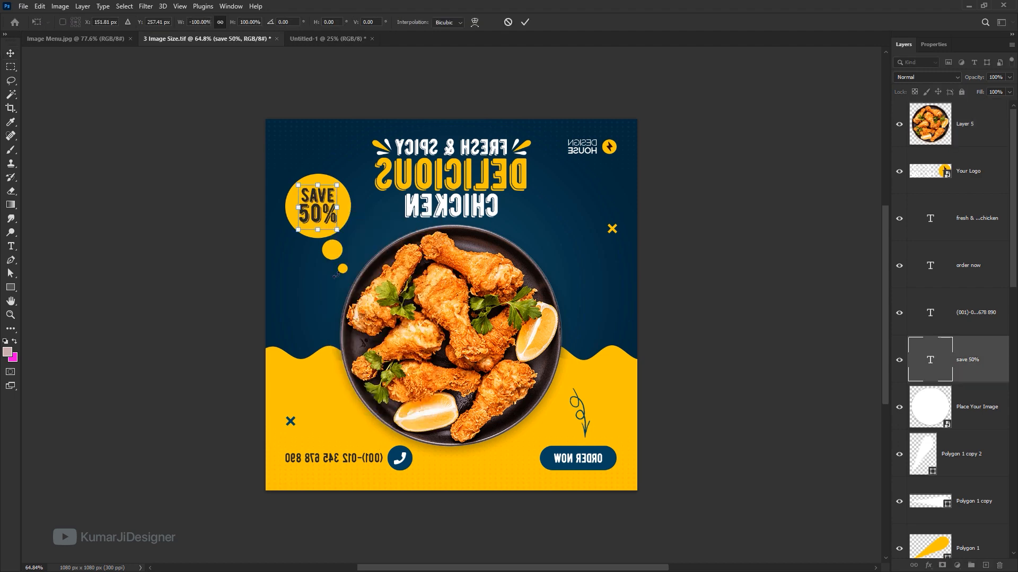
{"action": "key", "text": "Return"}
- Flip the mirrored FRESH & SPICY DELICIOUS CHICKEN headline horizontally with Free Transform
{"action": "left_click", "coordinate": [459, 176]}
{"action": "key", "text": "ctrl+t"}
{"action": "right_click", "coordinate": [459, 176]}
{"action": "left_click", "coordinate": [538, 389]}
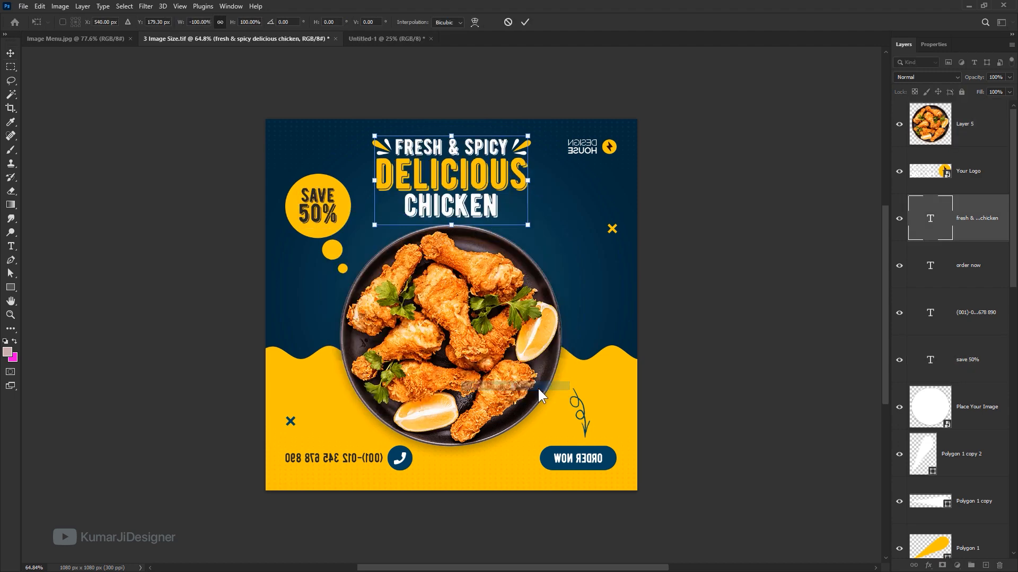
{"action": "key", "text": "Return"}
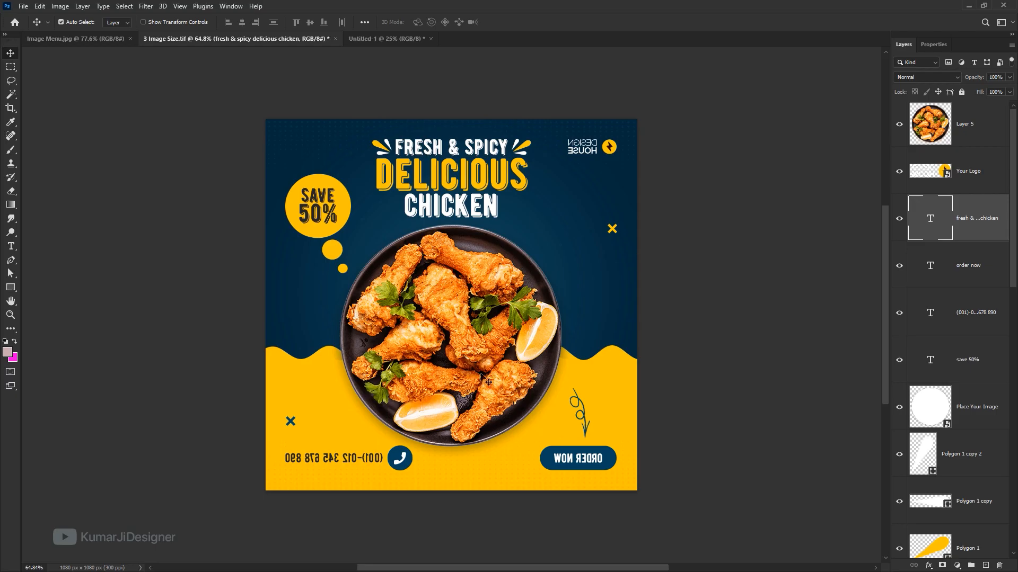
- Flip the mirrored phone number text together with its phone icon horizontally with Free Transform
{"action": "left_click", "coordinate": [350, 460]}
{"action": "key", "text": "ctrl+t"}
{"action": "right_click", "coordinate": [346, 458]}
{"action": "left_click", "coordinate": [393, 443]}
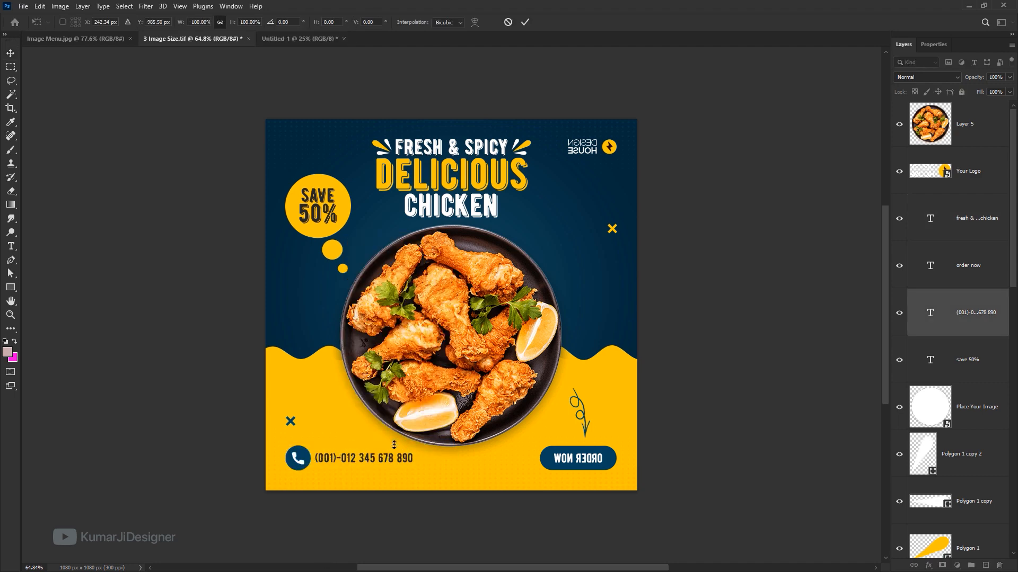
{"action": "key", "text": "Return"}
- Flip the ORDER NOW text and the DESIGN HOUSE logo horizontally with Free Transform so both read correctly
{"action": "left_click", "coordinate": [605, 459]}
{"action": "key", "text": "ctrl+t"}
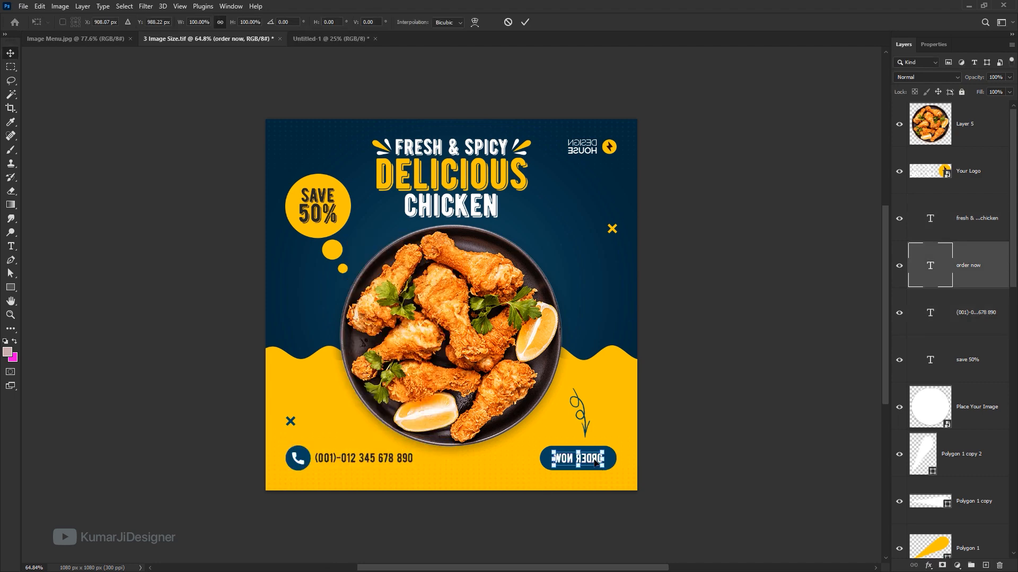
{"action": "right_click", "coordinate": [606, 459]}
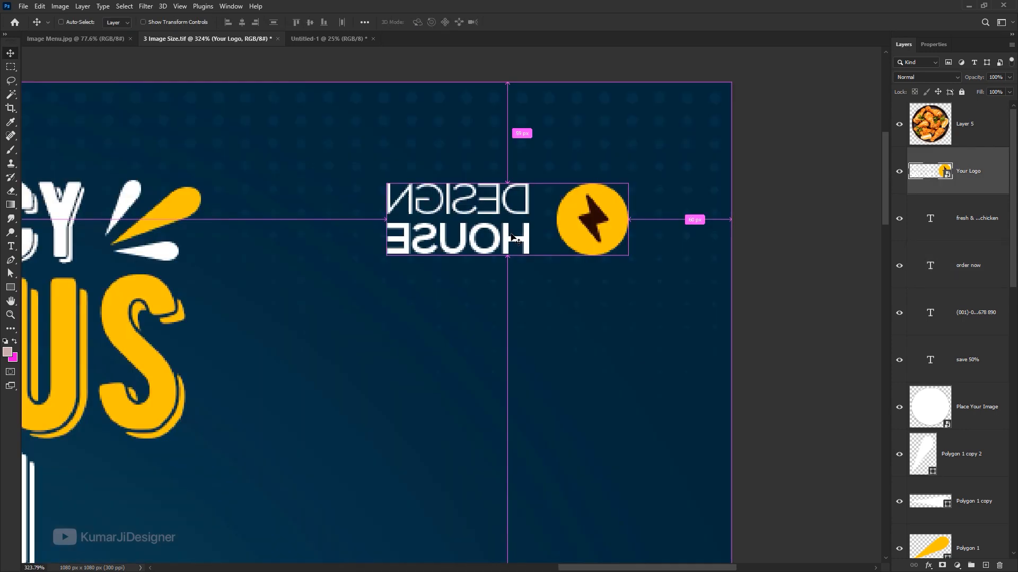
{"action": "right_click", "coordinate": [512, 236]}
{"action": "left_click", "coordinate": [533, 428]}
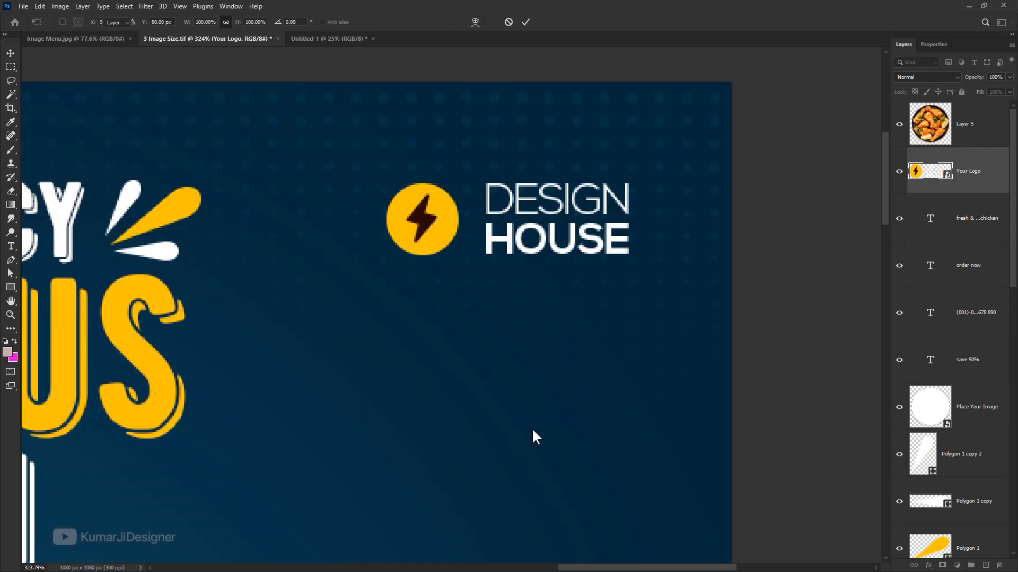
{"action": "key", "text": "Return"}
{"action": "scroll", "coordinate": [527, 357], "scroll_direction": "down", "scroll_amount": 5}
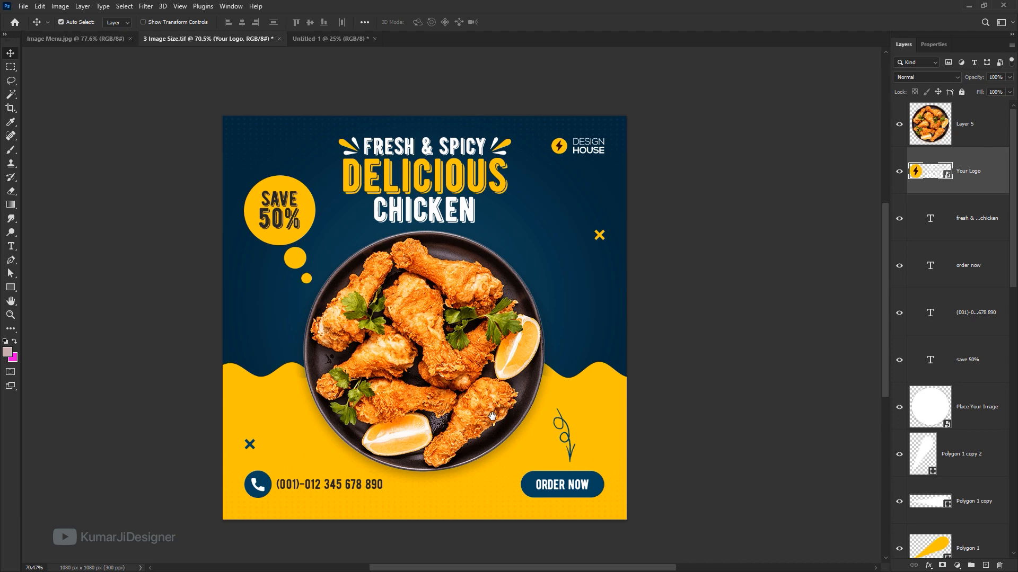
{"action": "left_click_drag", "start_coordinate": [492, 416], "coordinate": [508, 421]}
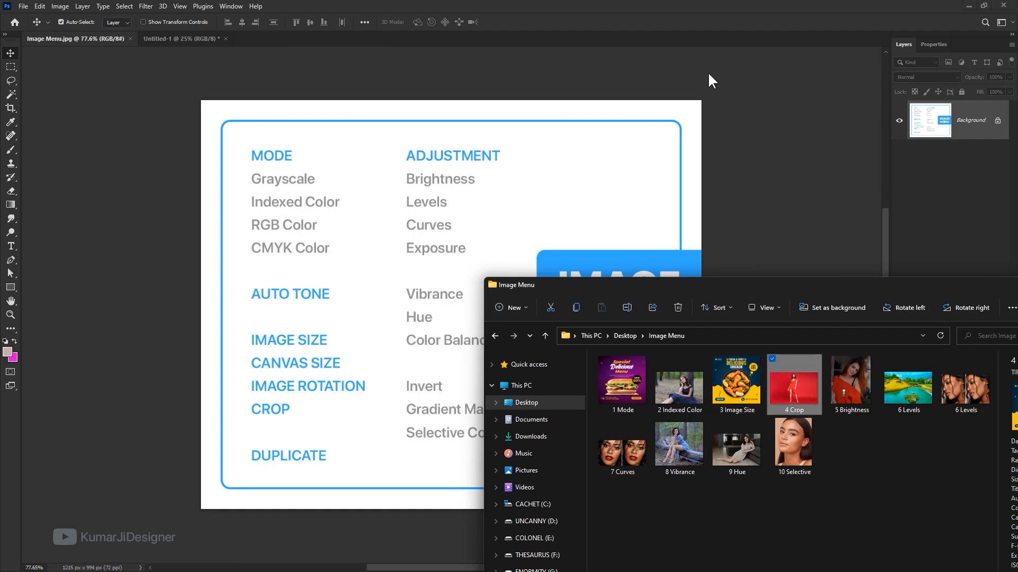
- Open the 4 Crop file from the Image Menu folder and try trimming its left side with the Crop tool
{"action": "left_click_drag", "start_coordinate": [707, 71], "coordinate": [694, 37]}
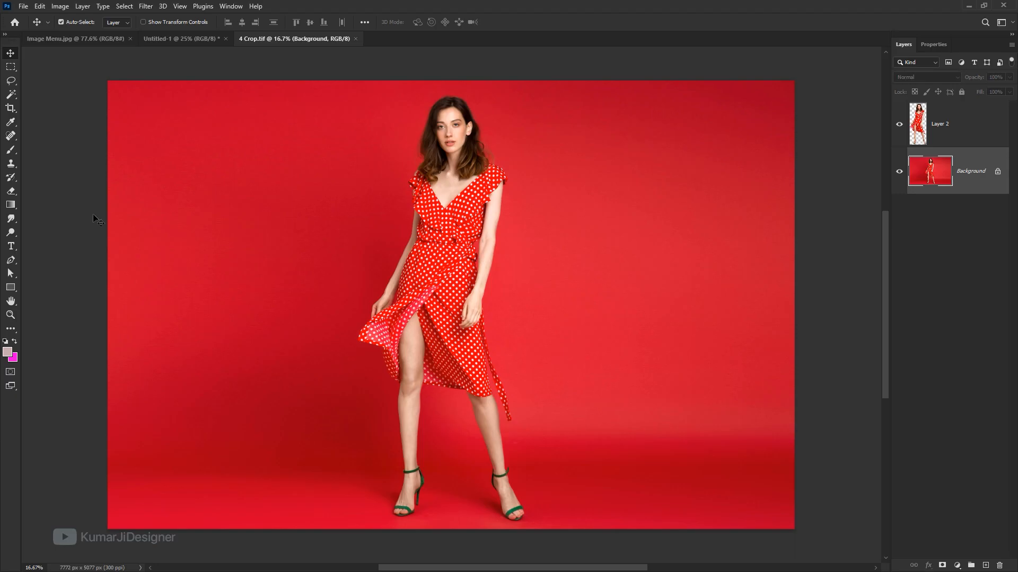
{"action": "left_click", "coordinate": [12, 109]}
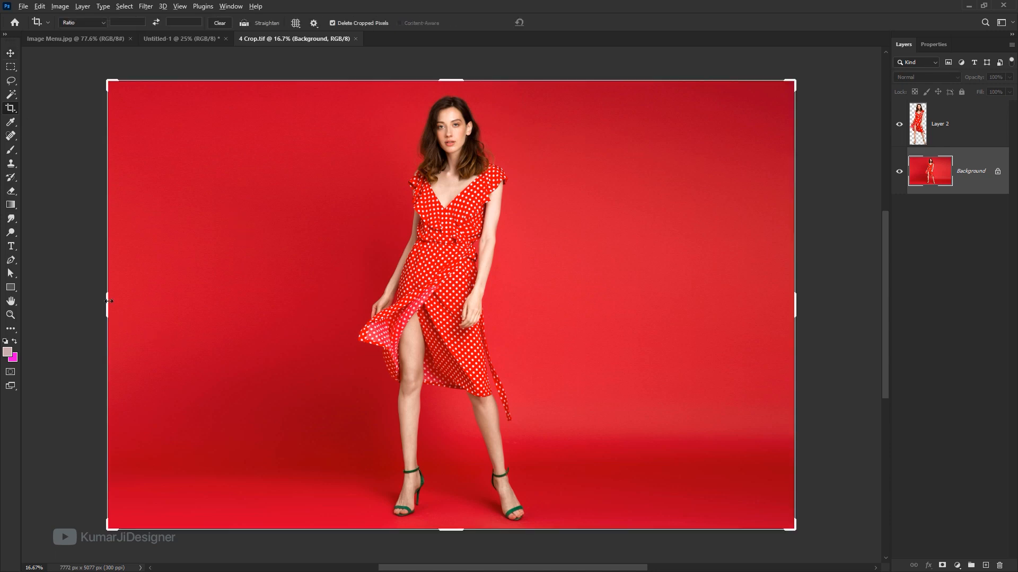
{"action": "left_click_drag", "start_coordinate": [109, 301], "coordinate": [298, 307]}
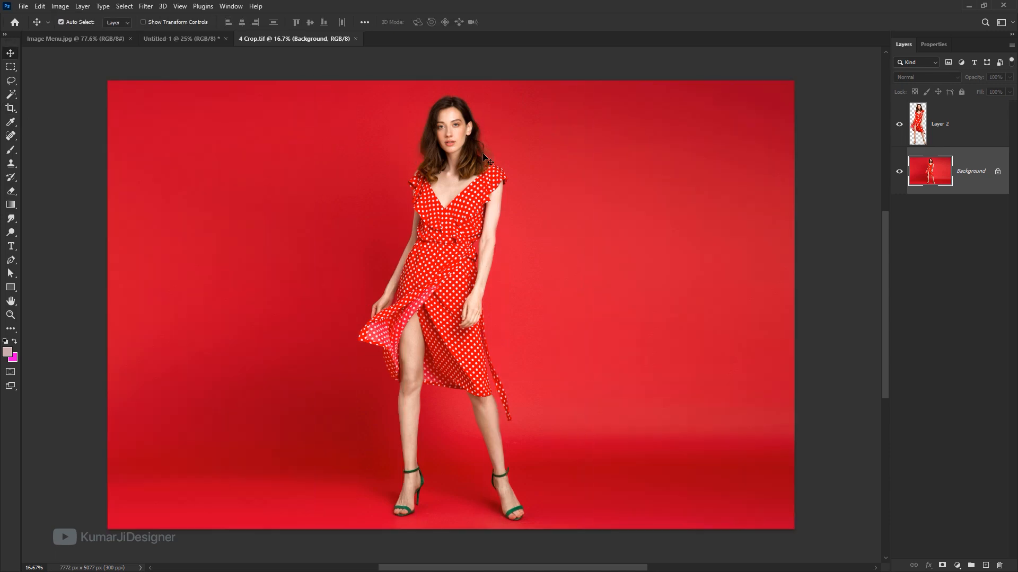
- Draw a rectangular marquee around the woman and crop the image to that selection with the Crop command
{"action": "left_click", "coordinate": [10, 66]}
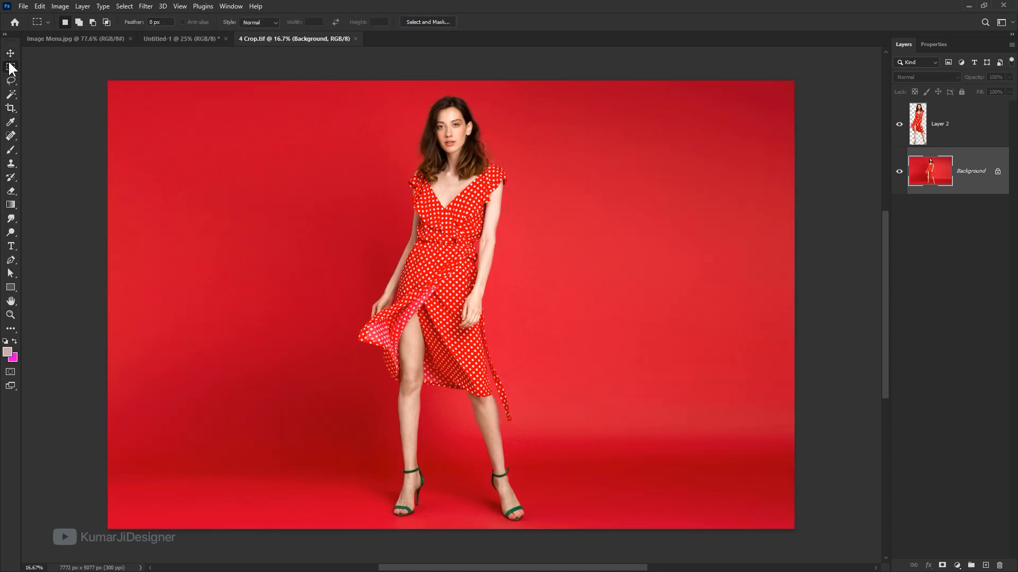
{"action": "left_click_drag", "start_coordinate": [335, 88], "coordinate": [577, 551]}
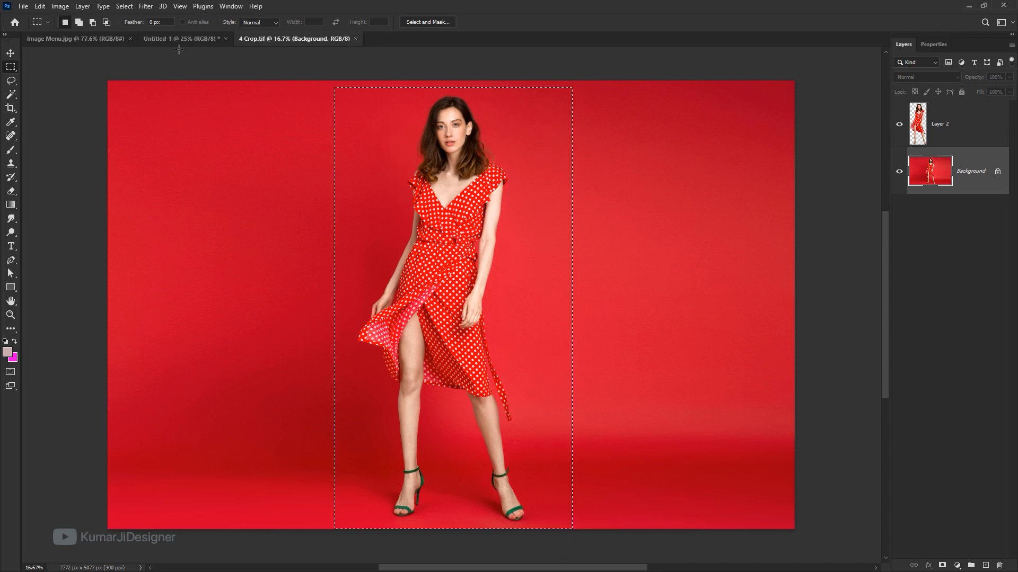
{"action": "left_click", "coordinate": [60, 6]}
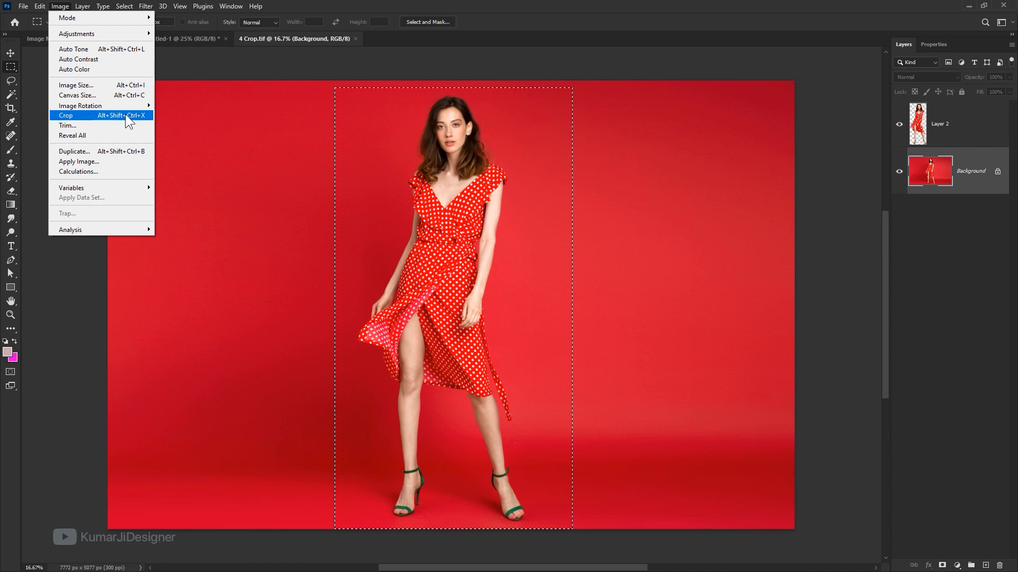
{"action": "left_click", "coordinate": [83, 113]}
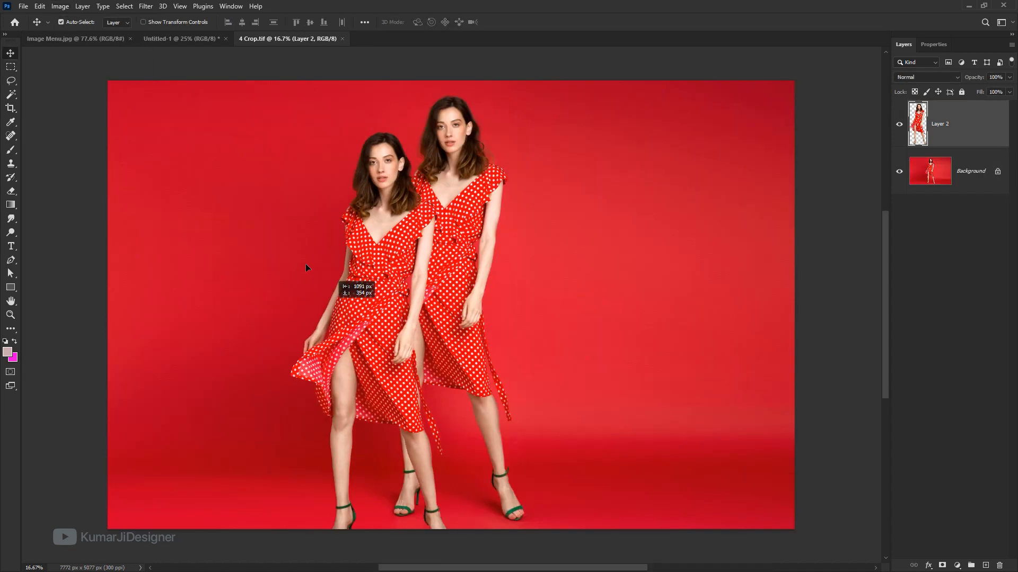
- Try moving the woman's cutout on Layer 2, undo the move, and load the layer's pixels as a selection
{"action": "left_click_drag", "start_coordinate": [305, 263], "coordinate": [465, 236]}
{"action": "key", "text": "ctrl+z"}
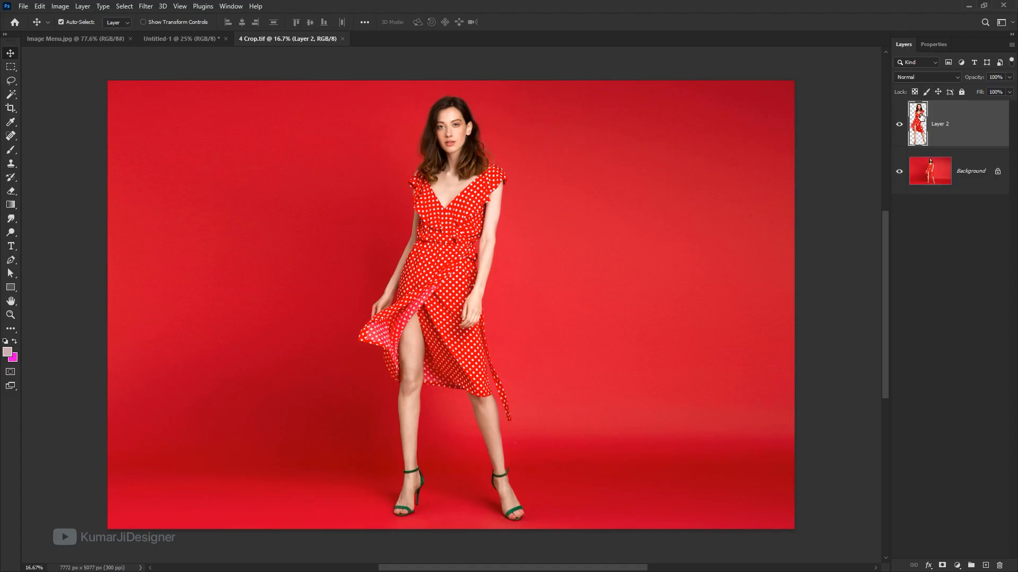
{"action": "right_click", "coordinate": [918, 111]}
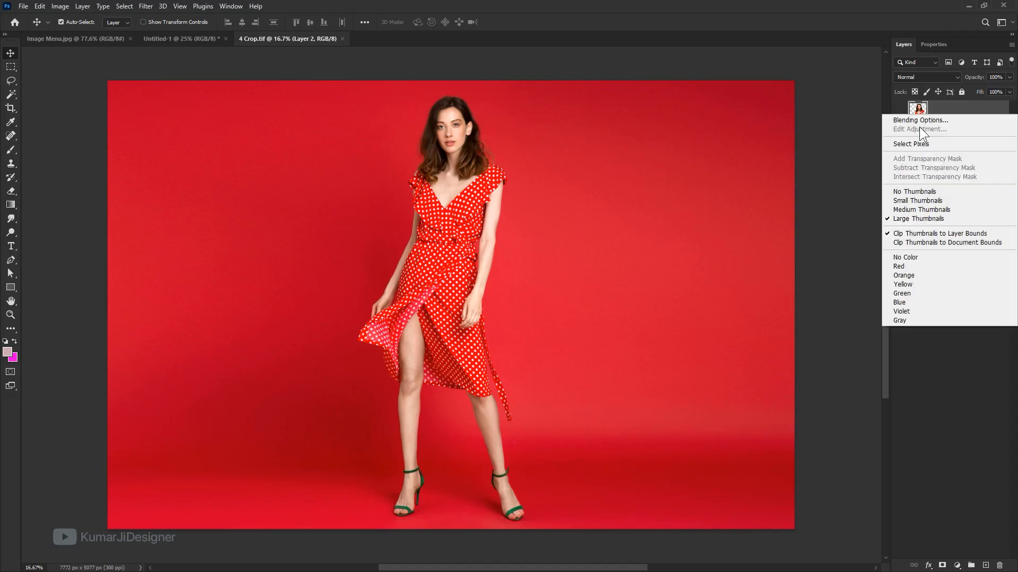
{"action": "left_click", "coordinate": [925, 143]}
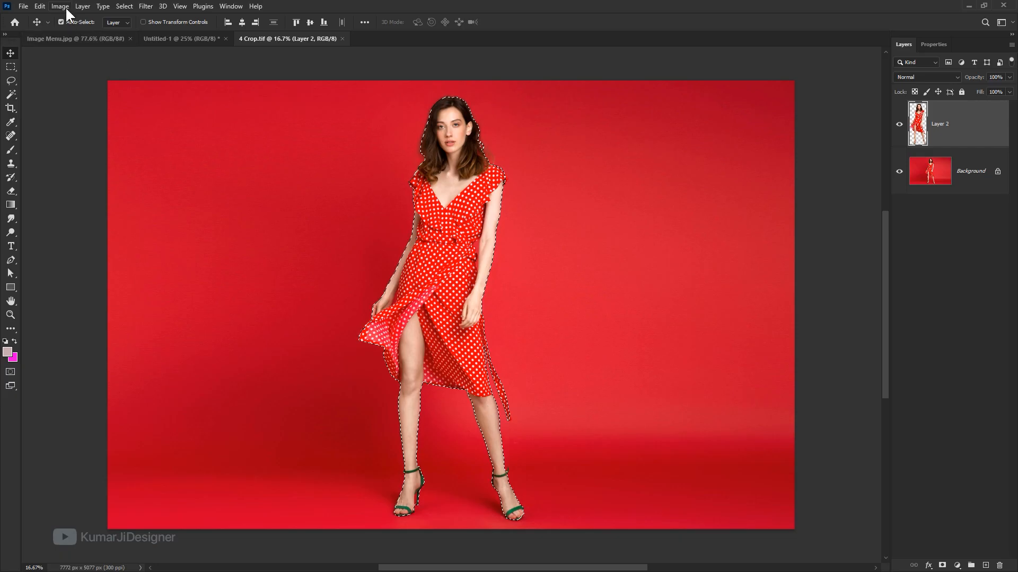
- Crop the image to the woman-shaped selection and deselect it
{"action": "left_click", "coordinate": [65, 6]}
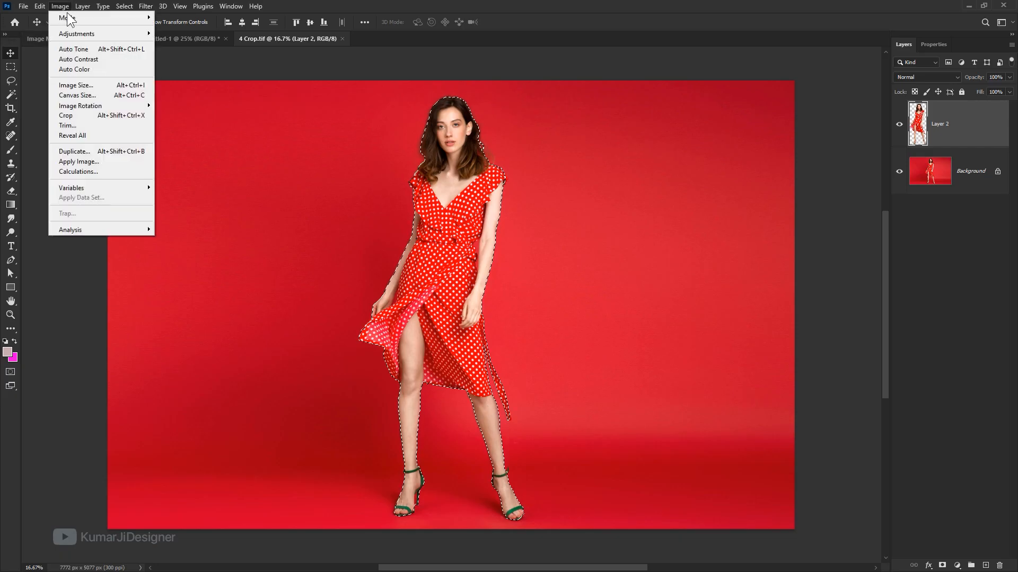
{"action": "left_click", "coordinate": [104, 112]}
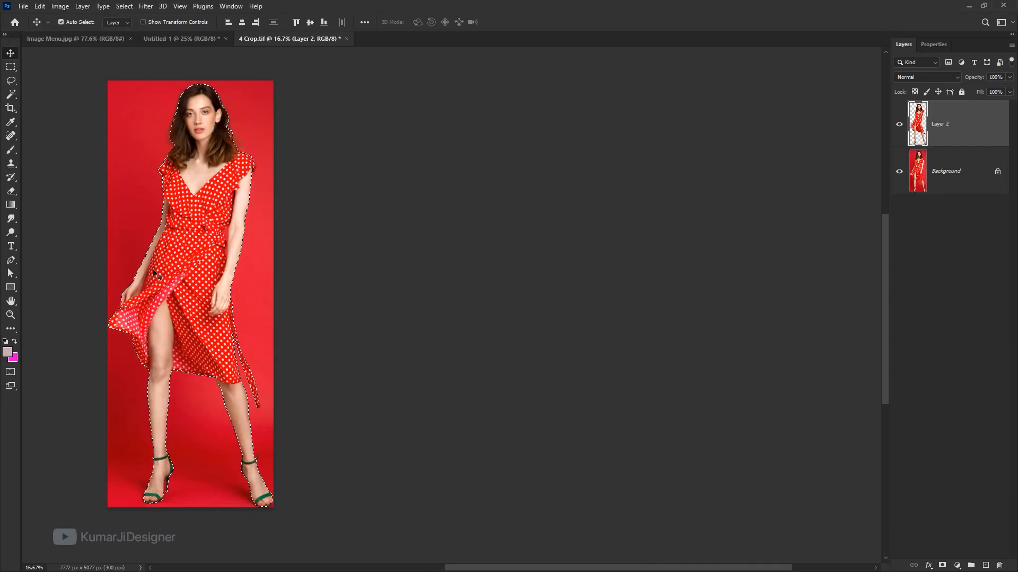
{"action": "key", "text": "ctrl+d"}
{"action": "left_click_drag", "start_coordinate": [215, 308], "coordinate": [433, 324]}
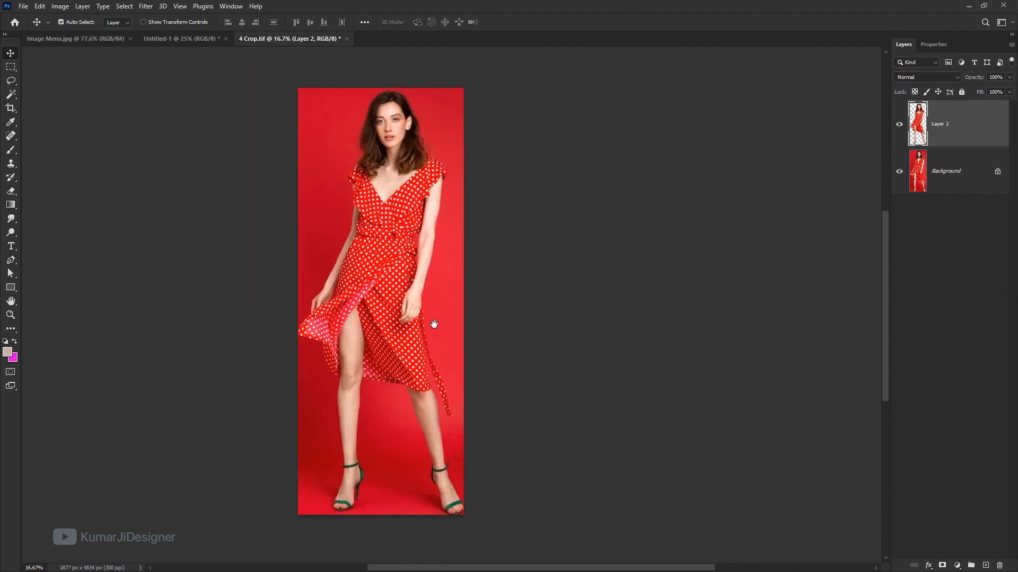
{"action": "left_click_drag", "start_coordinate": [430, 307], "coordinate": [455, 316]}
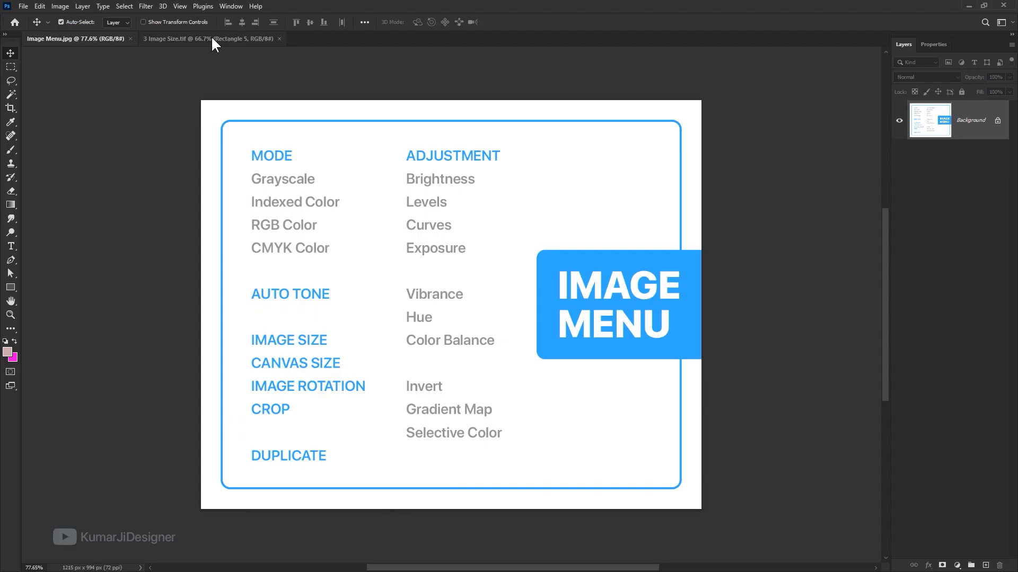
- Duplicate the 3 Image Size poster as 3 Image Size copy, keeping its layers unmerged
{"action": "left_click", "coordinate": [211, 36]}
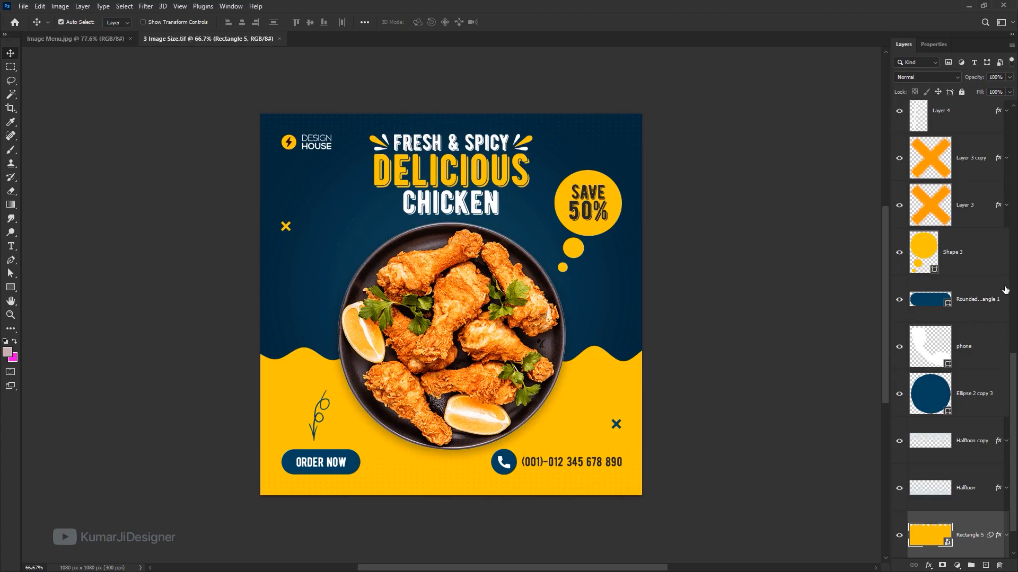
{"action": "left_click", "coordinate": [60, 6]}
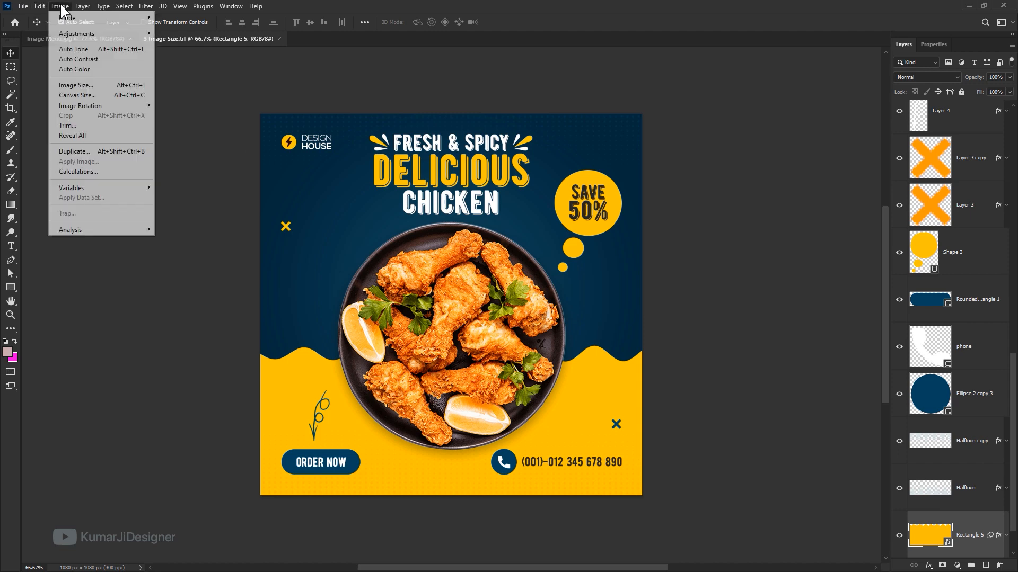
{"action": "left_click", "coordinate": [103, 152]}
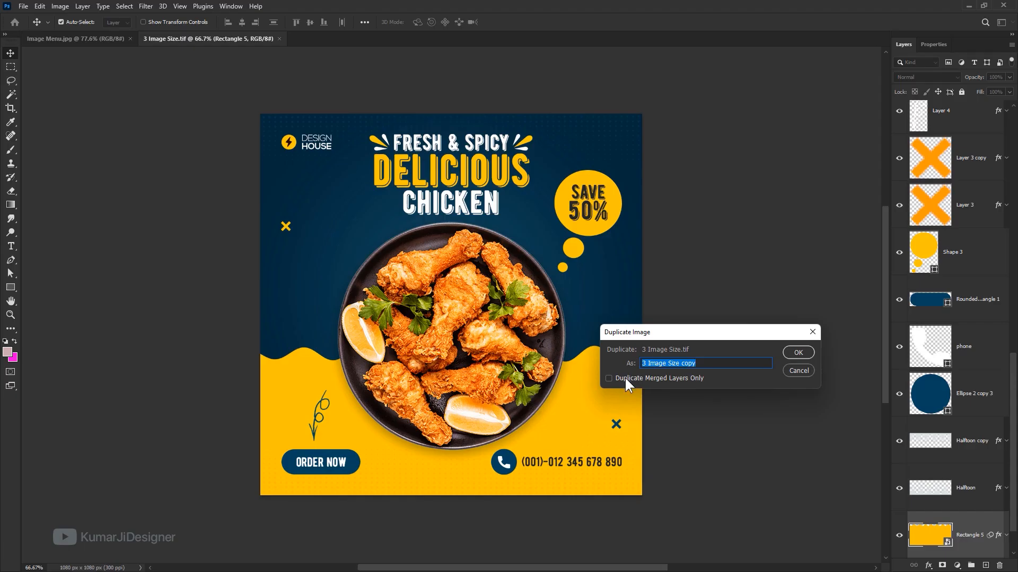
{"action": "left_click", "coordinate": [791, 351]}
{"action": "left_click_drag", "start_coordinate": [403, 43], "coordinate": [522, 40]}
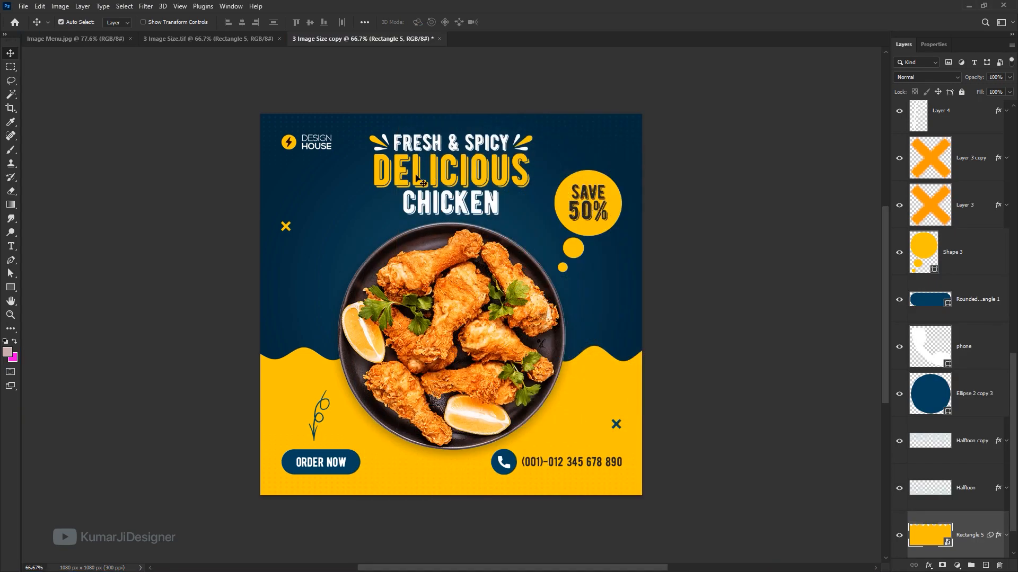
- Set the duplicate's Background layer hue to -95 with Hue/Saturation and float its window beside the original poster
{"action": "key", "text": "ctrl+u"}
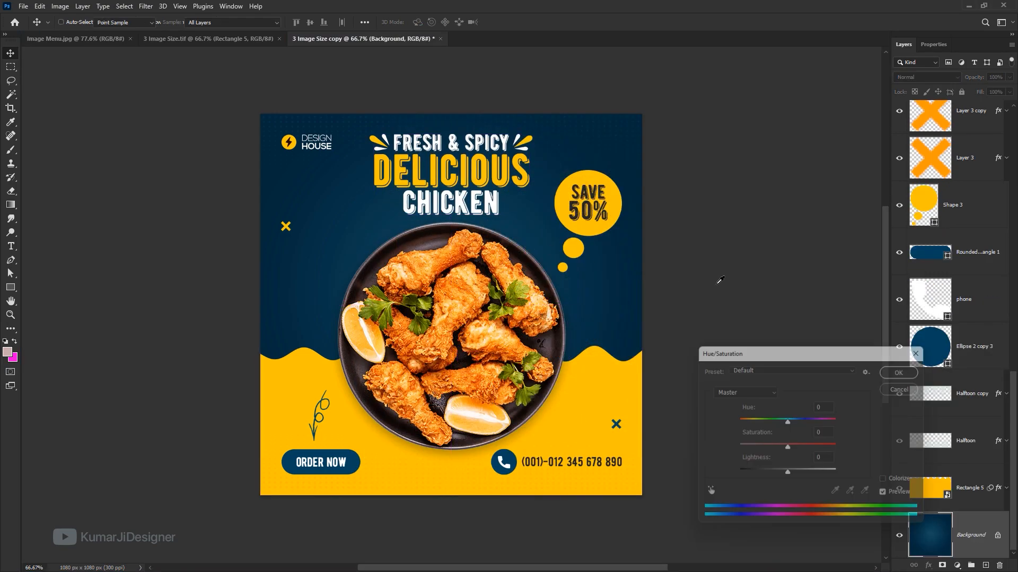
{"action": "left_click_drag", "start_coordinate": [787, 421], "coordinate": [755, 418]}
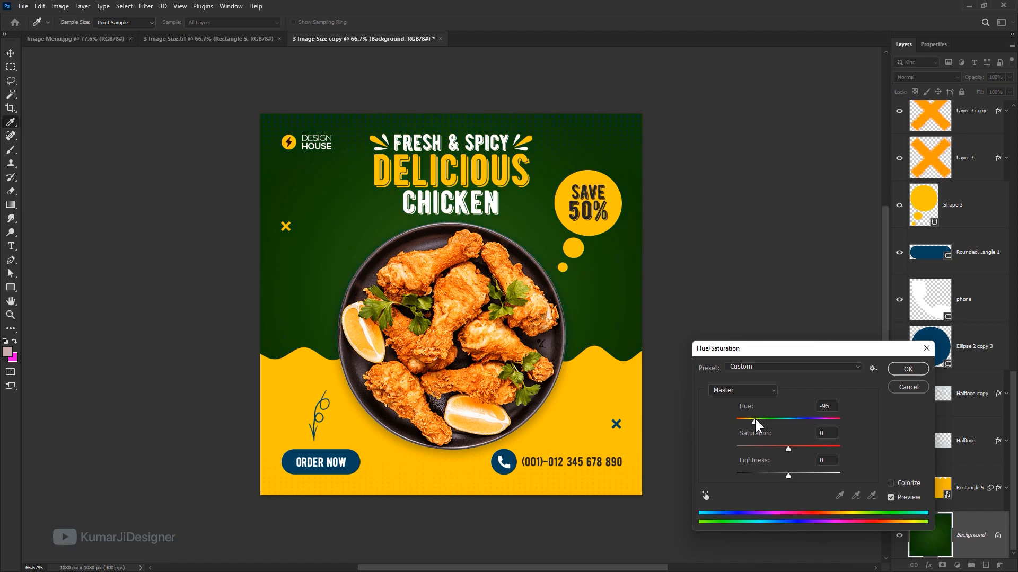
{"action": "left_click", "coordinate": [906, 369]}
{"action": "key", "text": "v"}
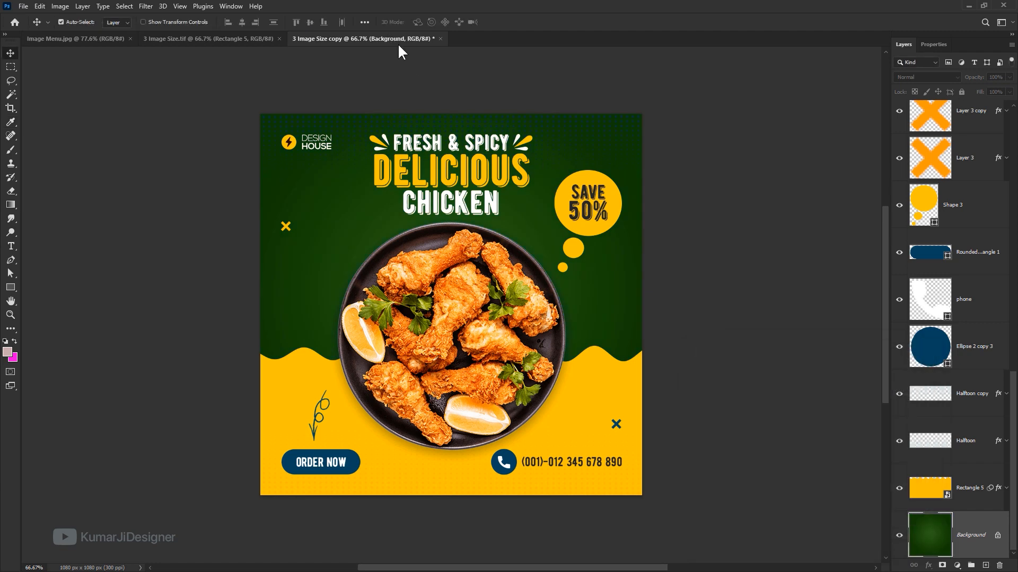
{"action": "left_click_drag", "start_coordinate": [398, 43], "coordinate": [583, 103]}
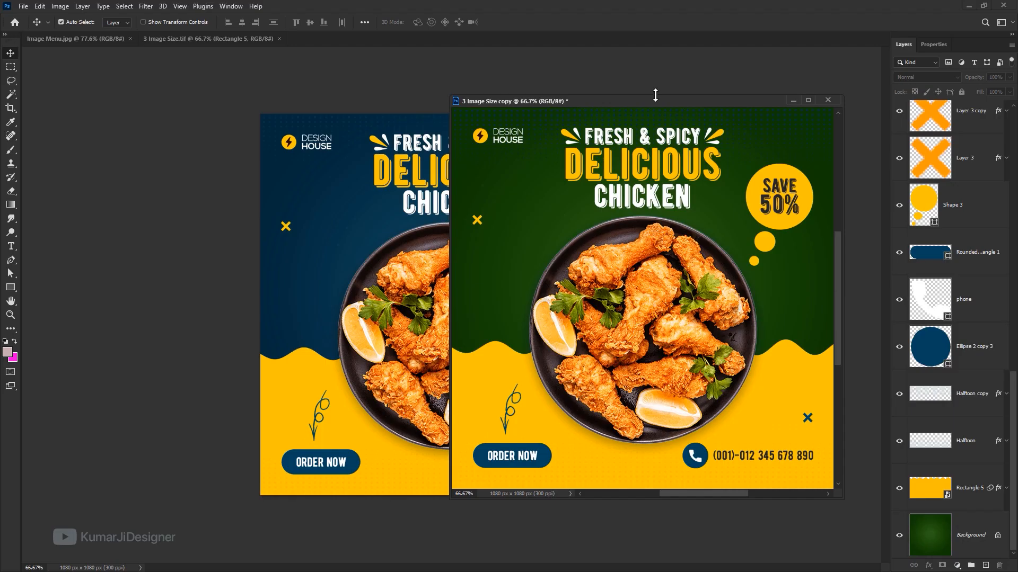
- Reposition the floating 3 Image Size copy window lower over the original poster and close the duplicate
{"action": "left_click_drag", "start_coordinate": [672, 123], "coordinate": [629, 161]}
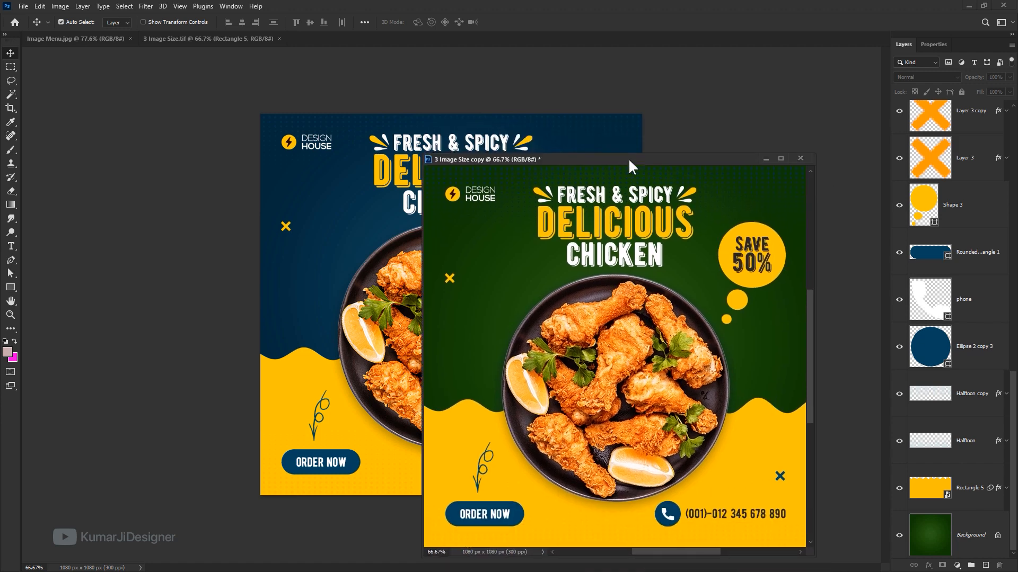
{"action": "left_click", "coordinate": [800, 158]}
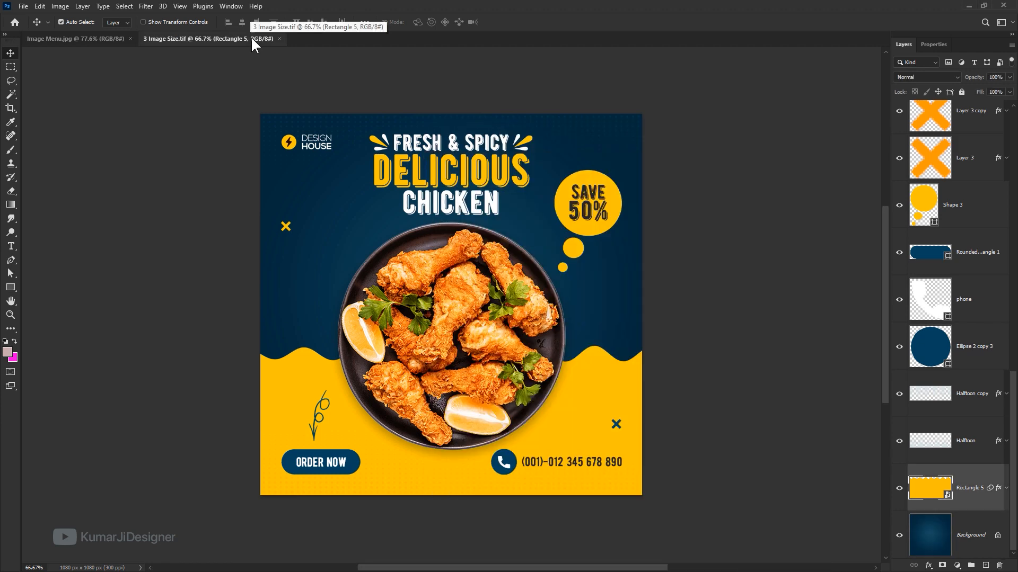
- Float the 3 Image Size.tif window, view the Duplicate command offered on its title bar, and dock the window again
{"action": "left_click_drag", "start_coordinate": [250, 36], "coordinate": [553, 161]}
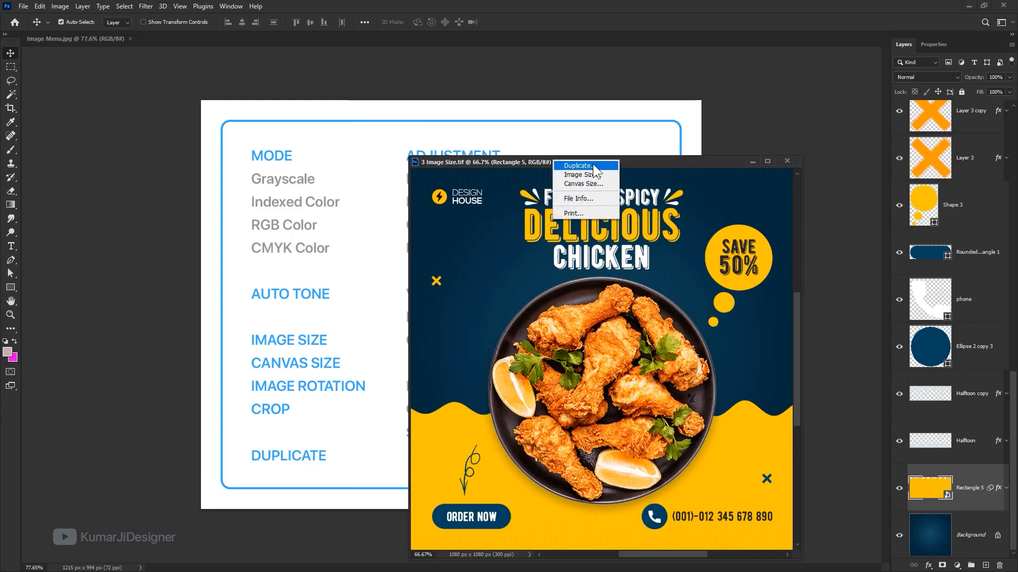
{"action": "left_click", "coordinate": [533, 188]}
{"action": "left_click_drag", "start_coordinate": [541, 160], "coordinate": [236, 42]}
{"action": "right_click", "coordinate": [236, 43]}
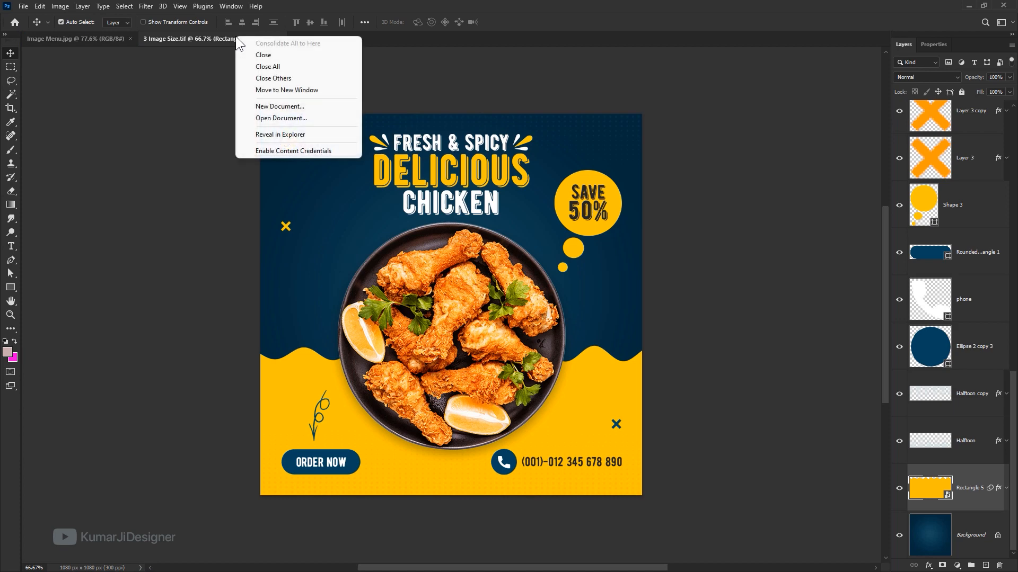
{"action": "right_click", "coordinate": [238, 34]}
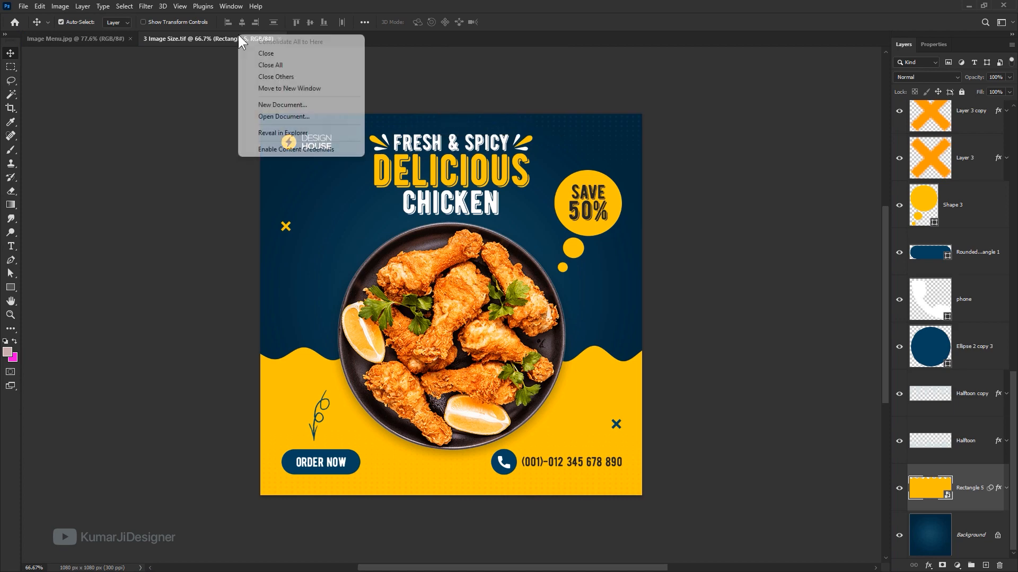
{"action": "left_click", "coordinate": [201, 40]}
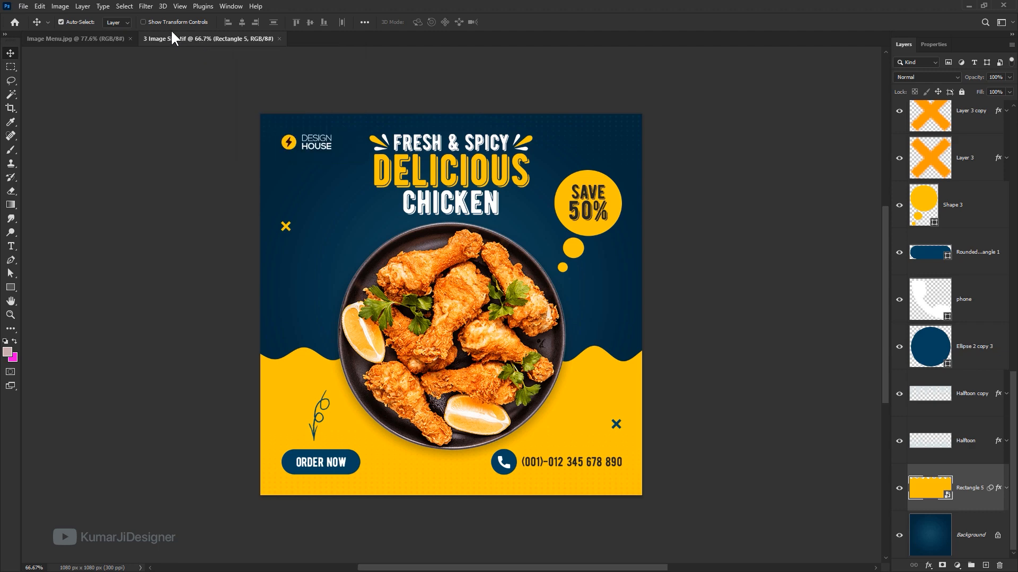
- View the Duplicate Image options for the 3 Image Size poster and cancel without making a copy
{"action": "left_click", "coordinate": [59, 6]}
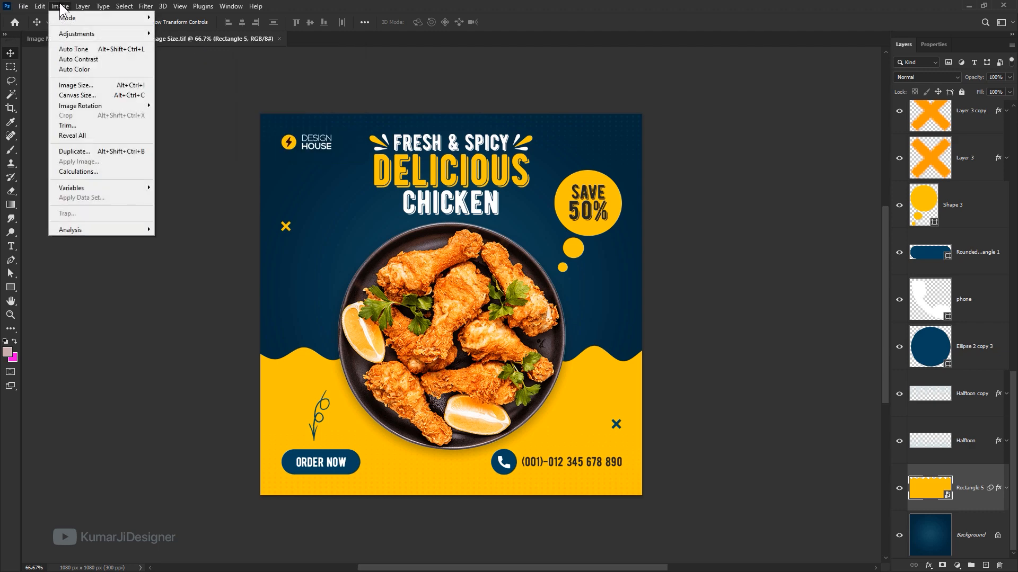
{"action": "left_click", "coordinate": [112, 151]}
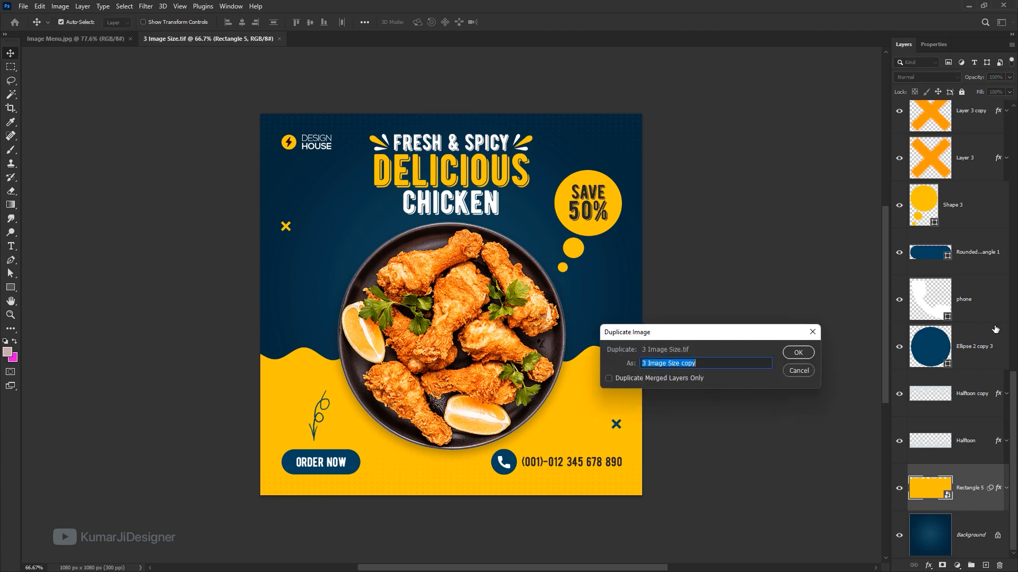
{"action": "left_click", "coordinate": [798, 370]}
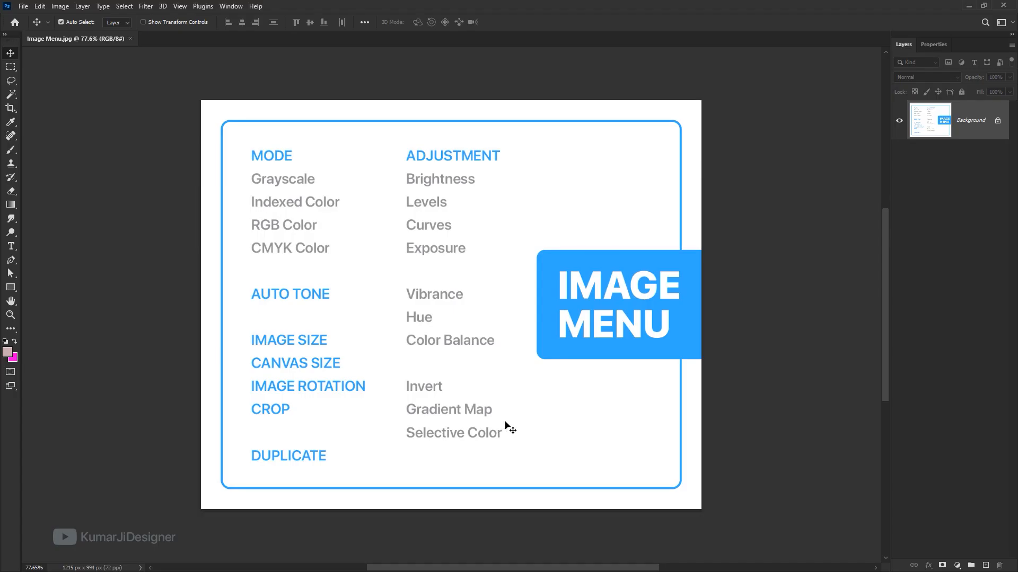